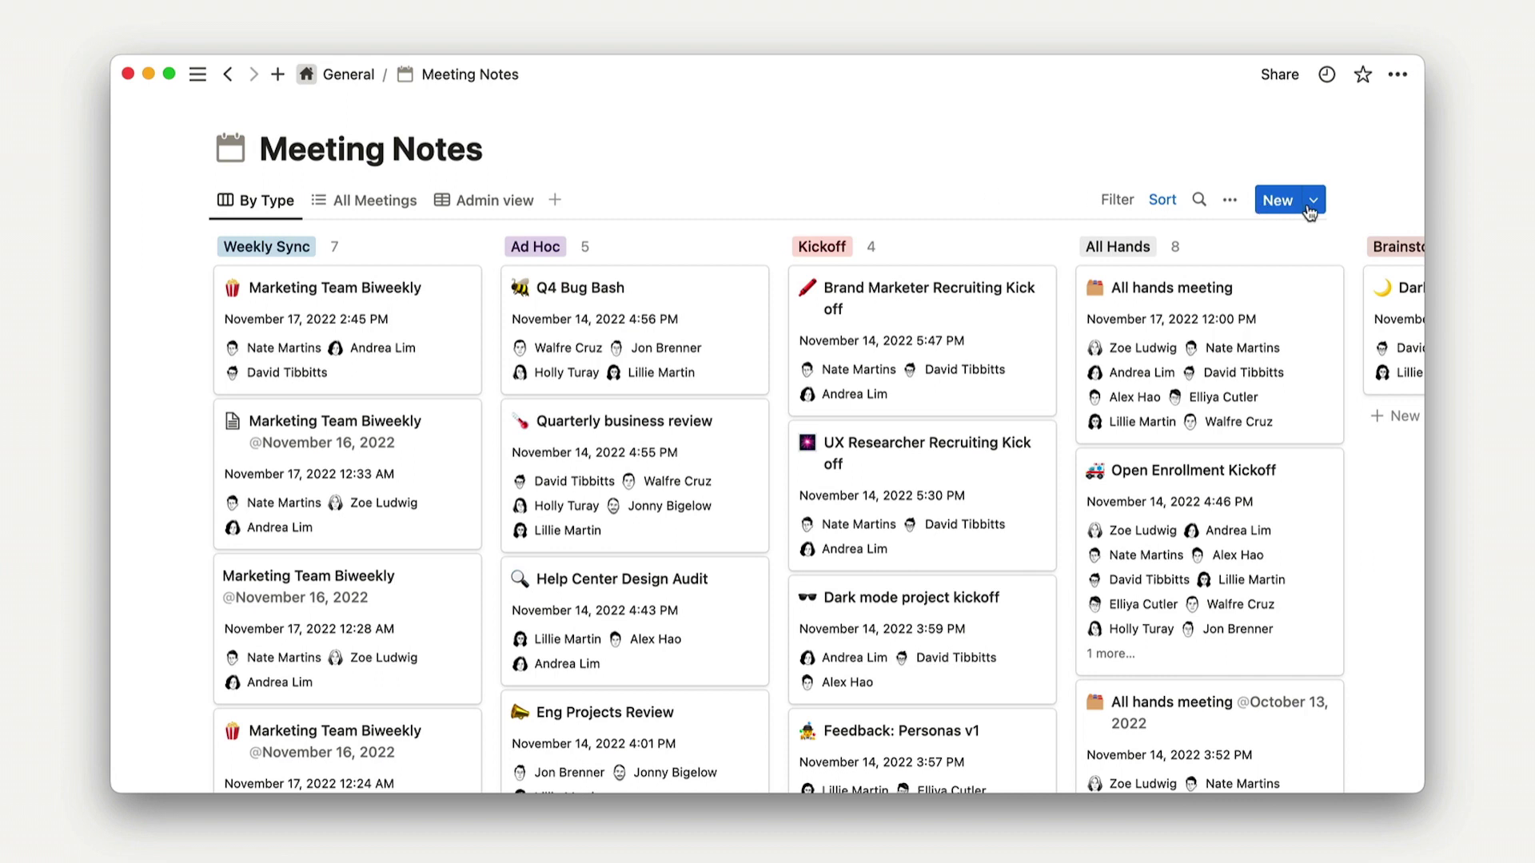
Step: Browse the Meeting Notes and Docs templates and create a doc from the Project Kickoff template
left_click(1310, 202)
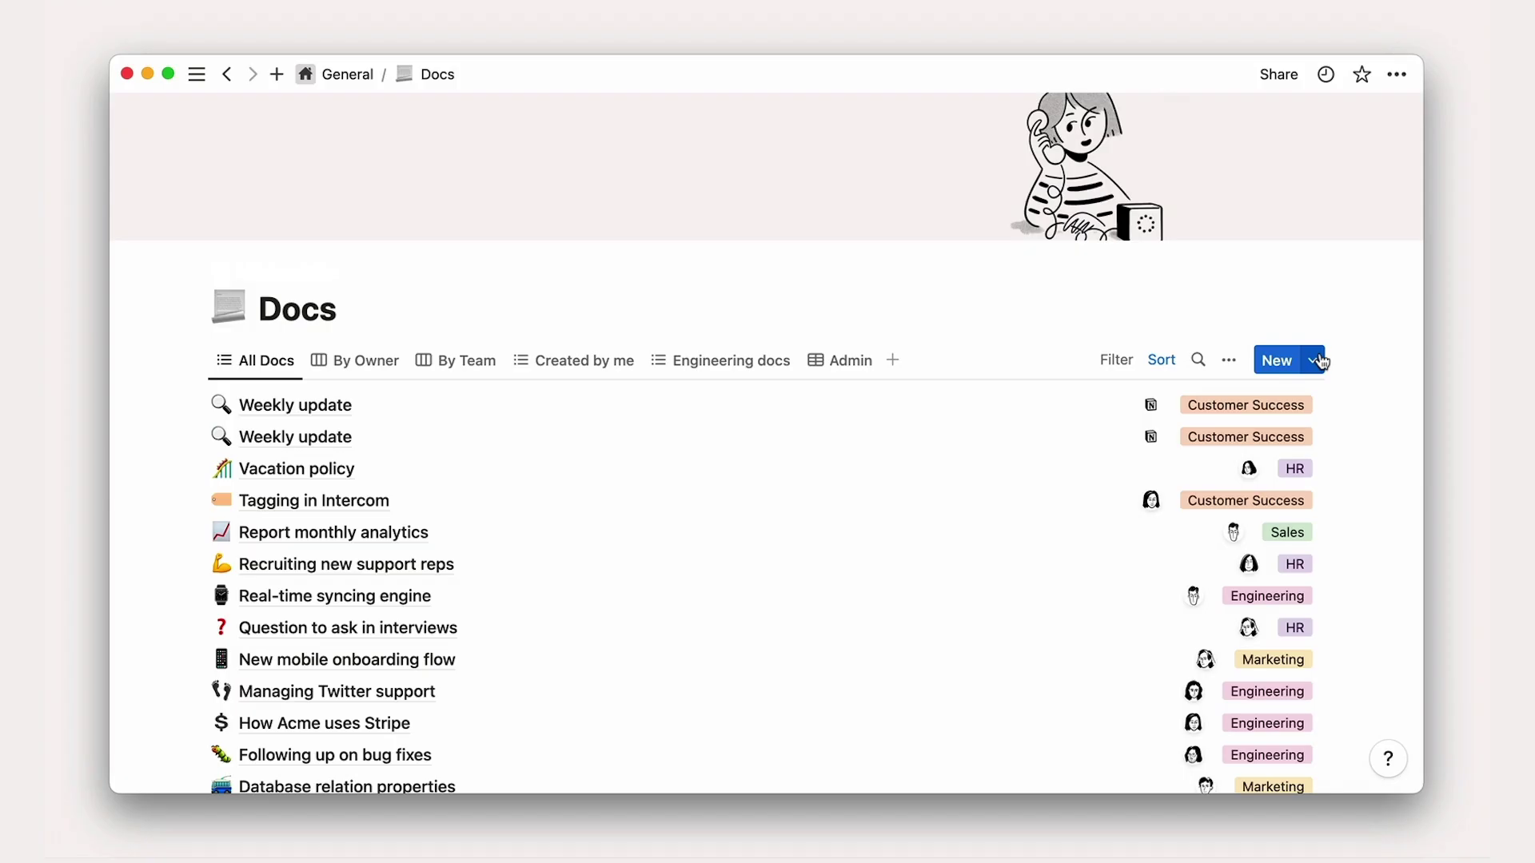
left_click(1313, 362)
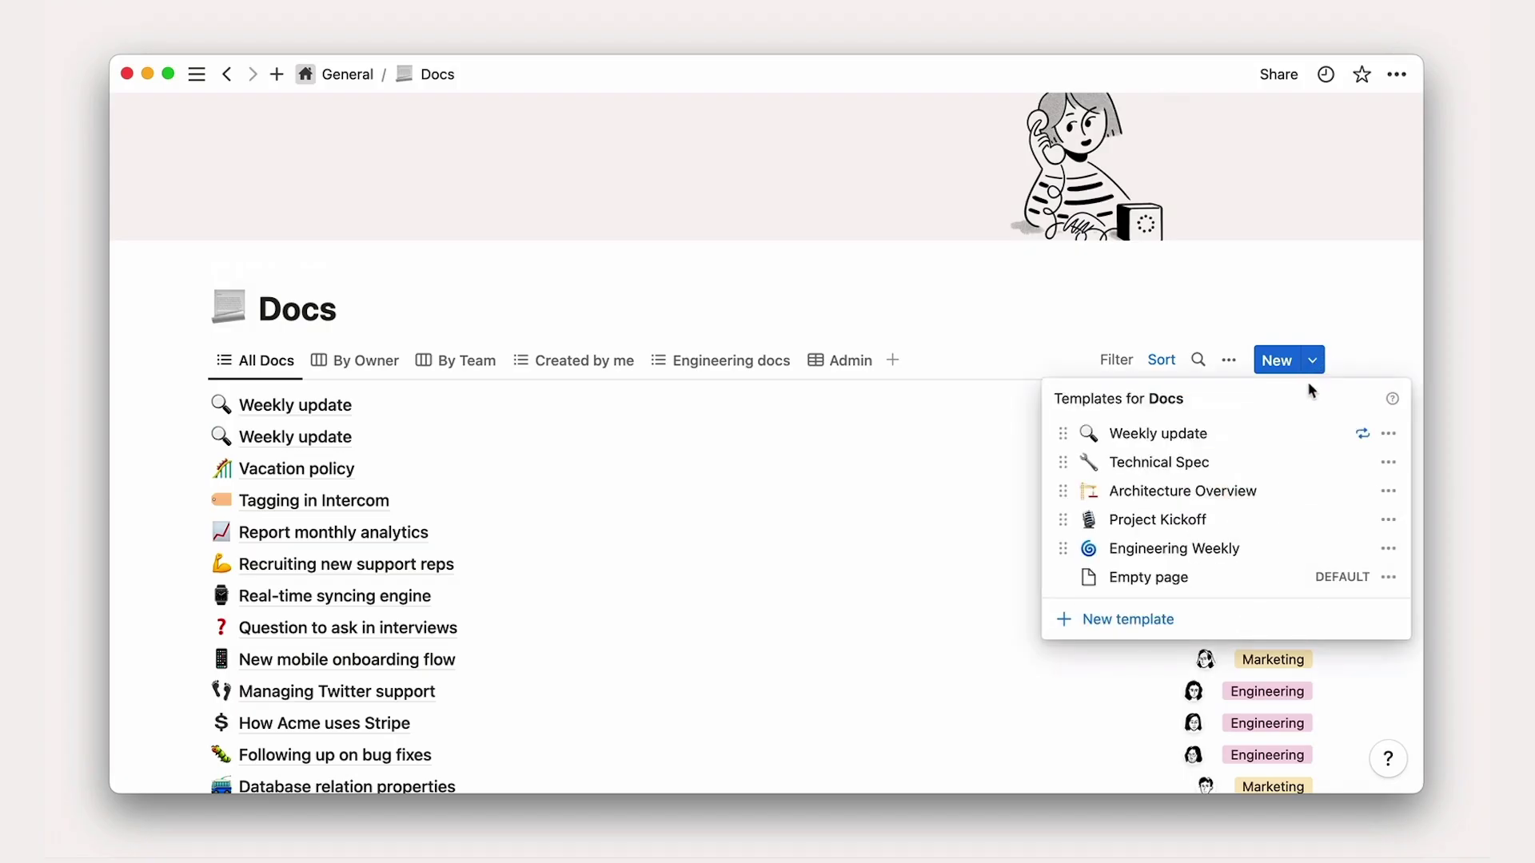
left_click(1278, 524)
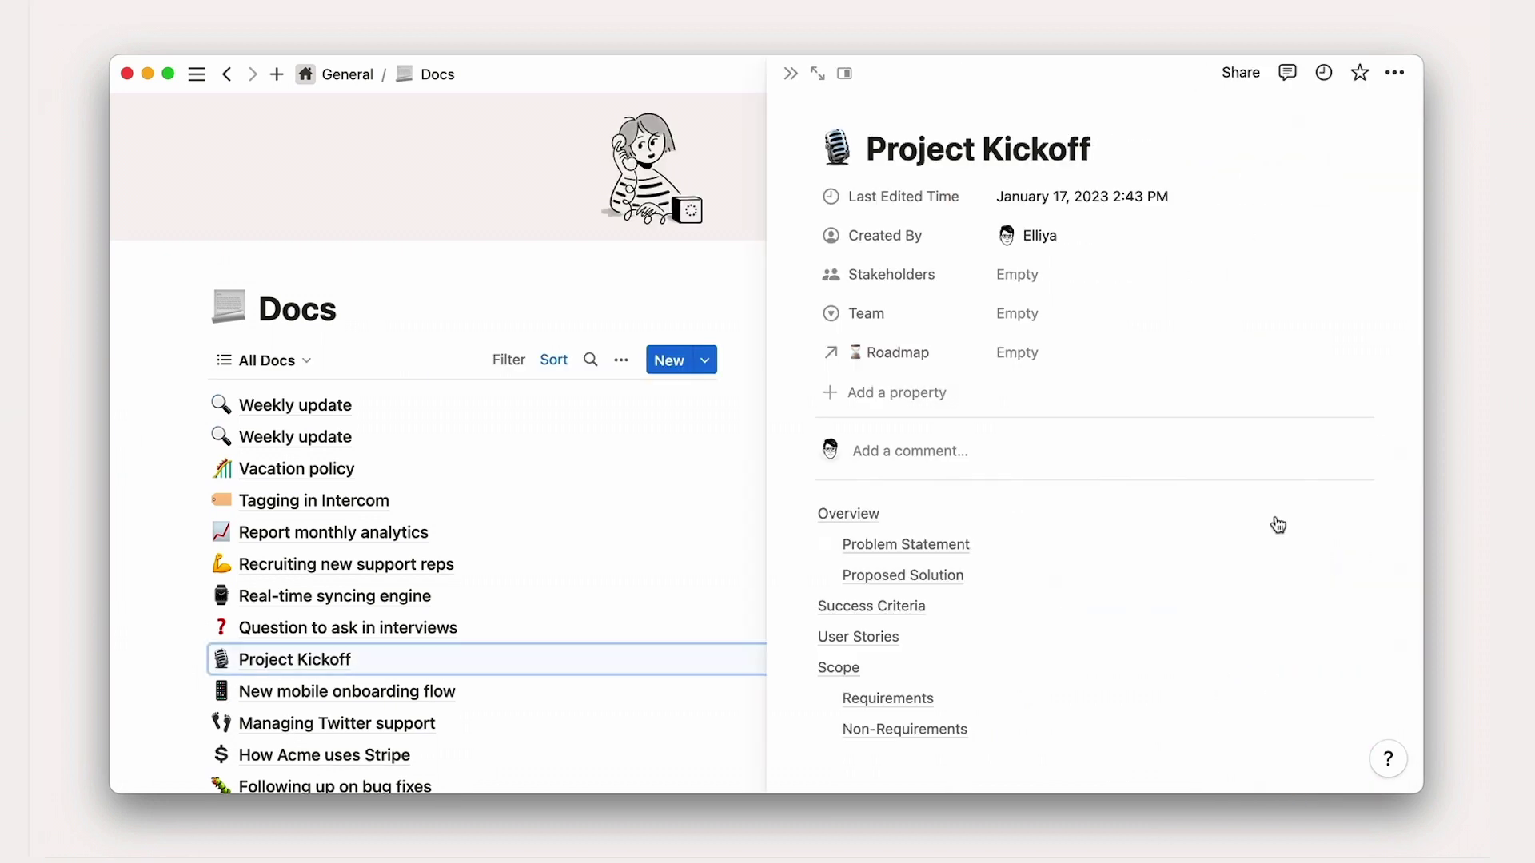
scroll(1278, 524, "down", 10)
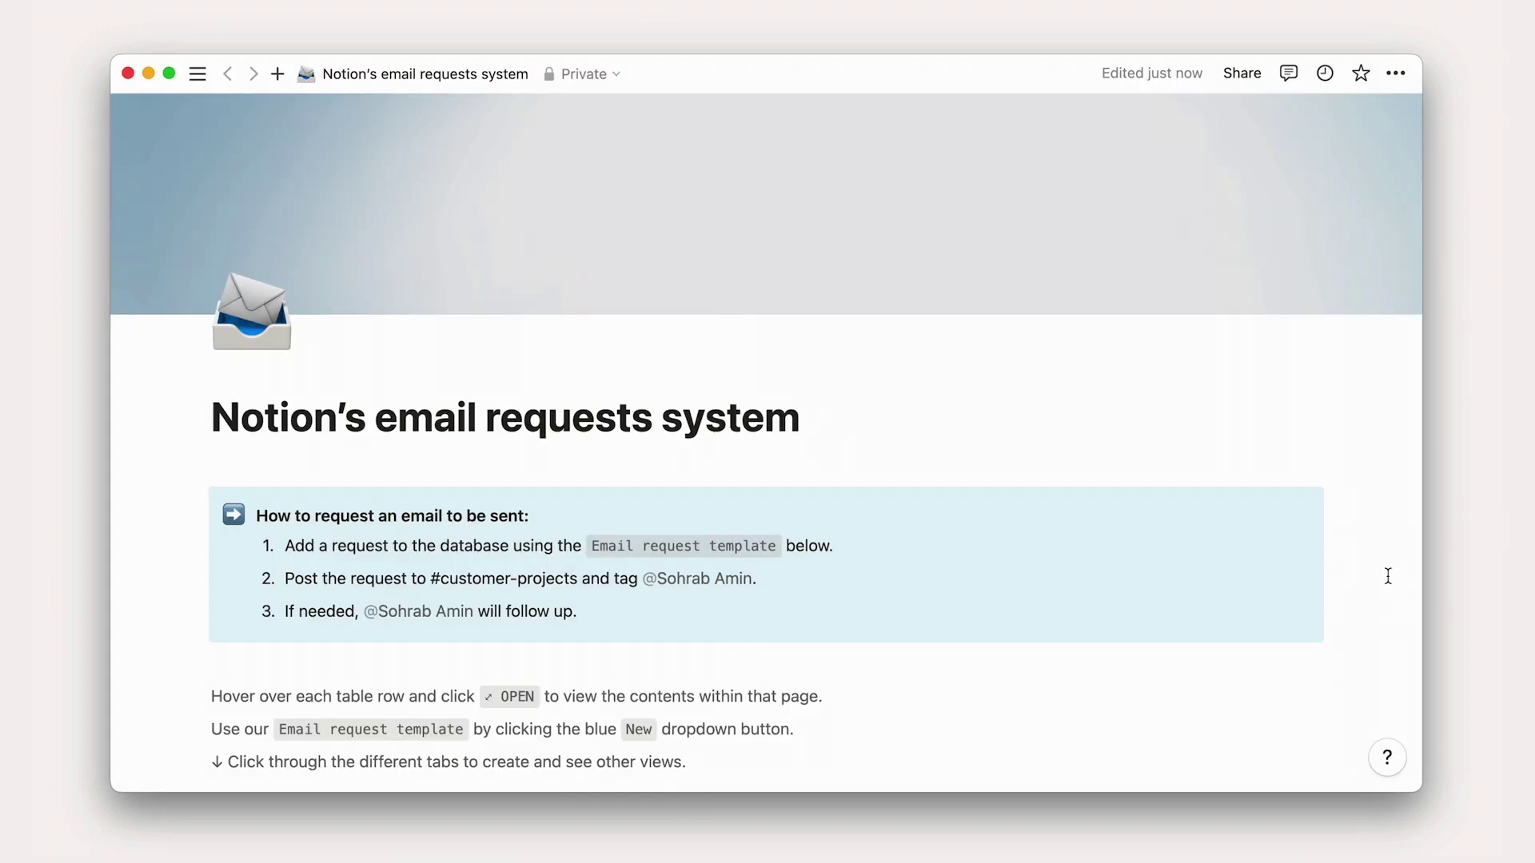
scroll(1387, 575, "down", 5)
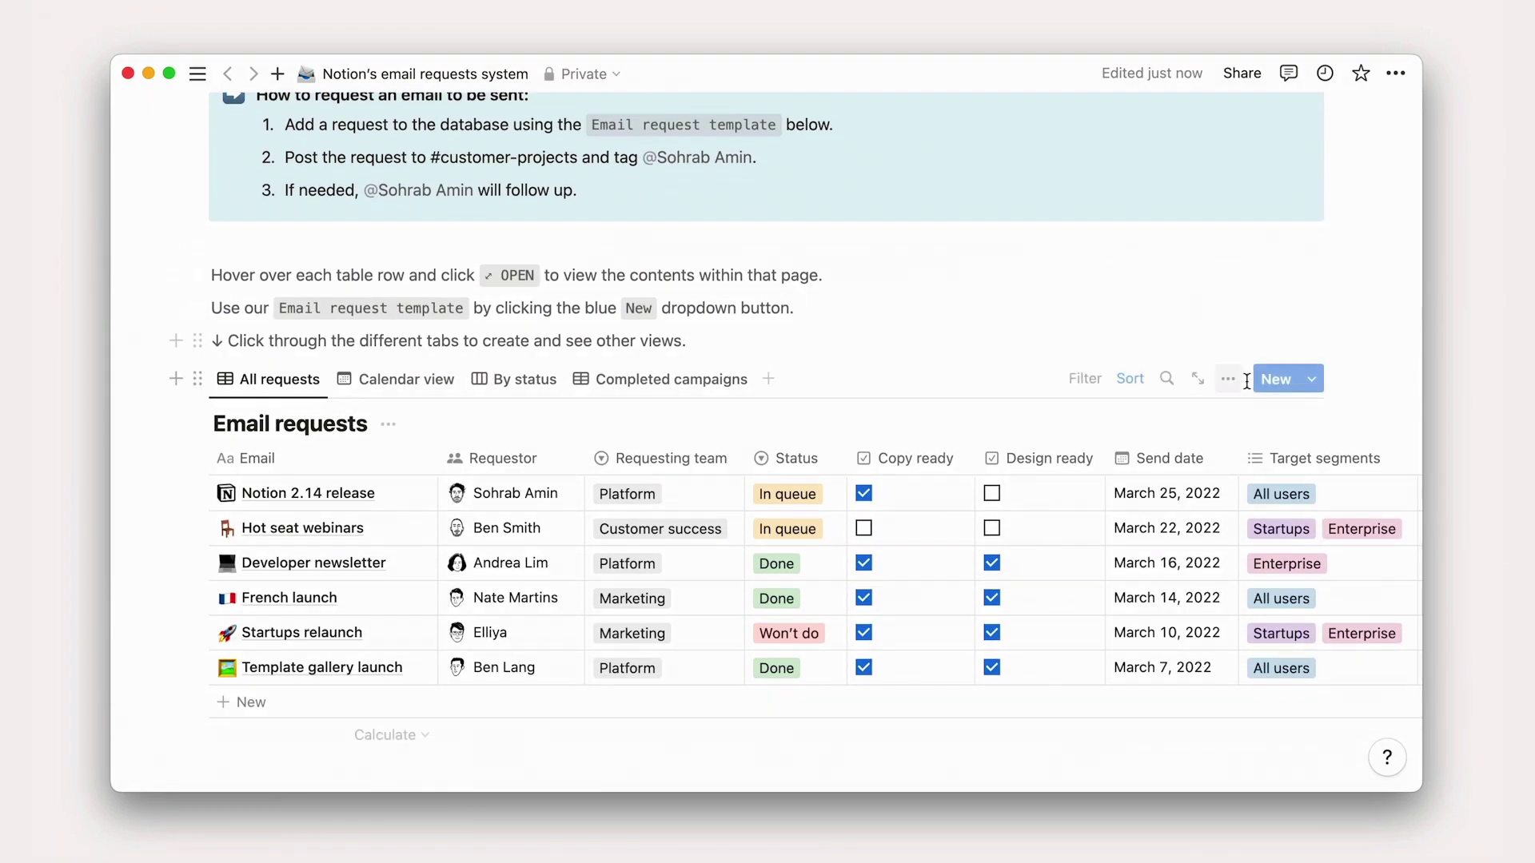
Step: Add an Email requests entry pre-filled from the Email request template
left_click(1271, 379)
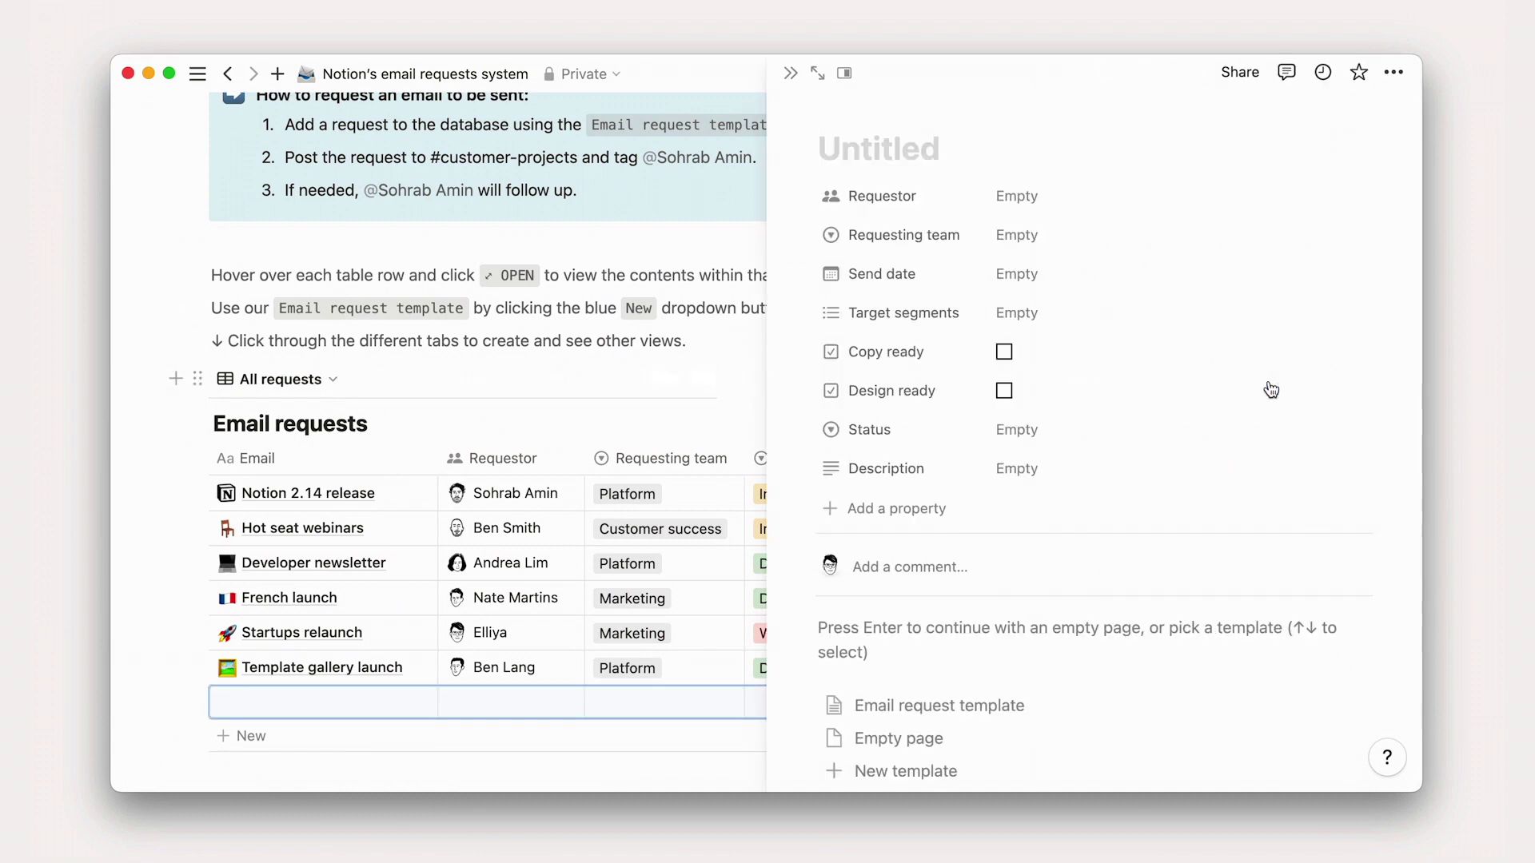
left_click(1223, 707)
scroll(1222, 704, "down", 2)
scroll(1222, 703, "down", 6)
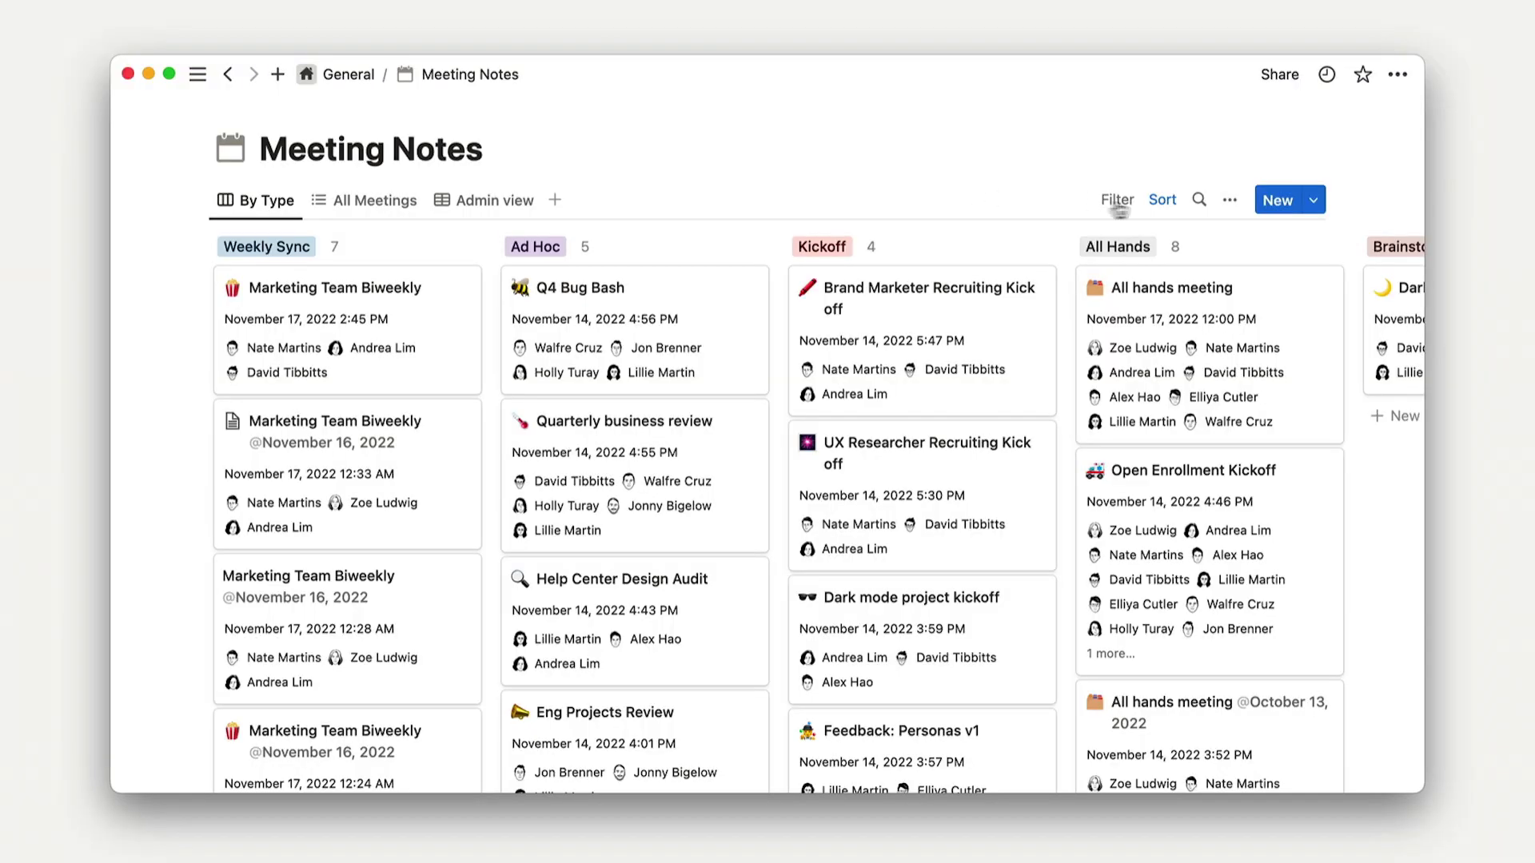
Step: Open the Meeting Notes template list from the All Meetings database
left_click(1311, 201)
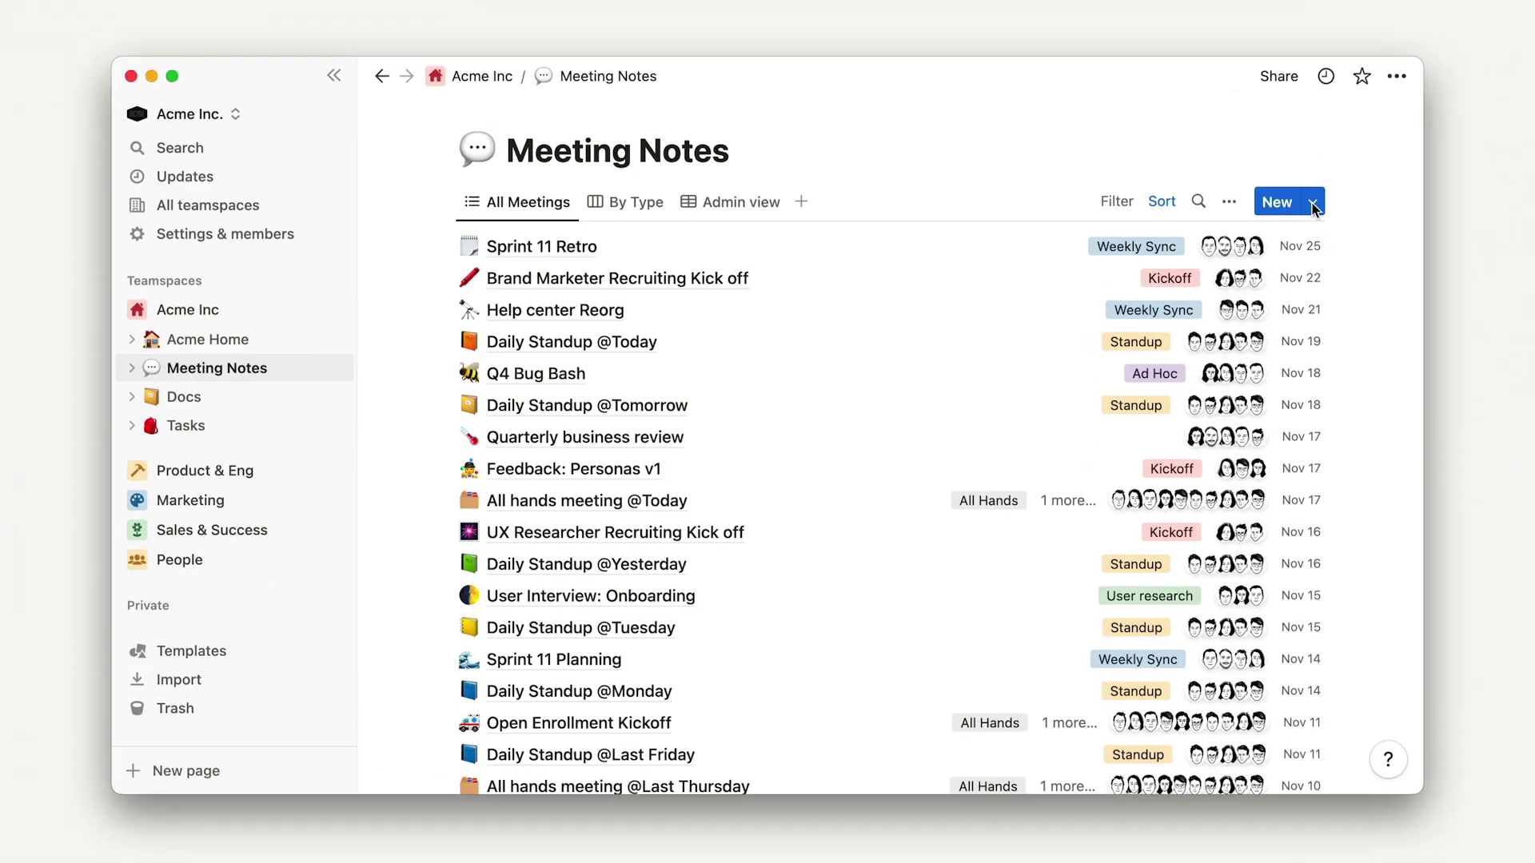
Step: Start a new blank Meeting Notes template titled 'Marketing Team Biweekly'
left_click(1313, 203)
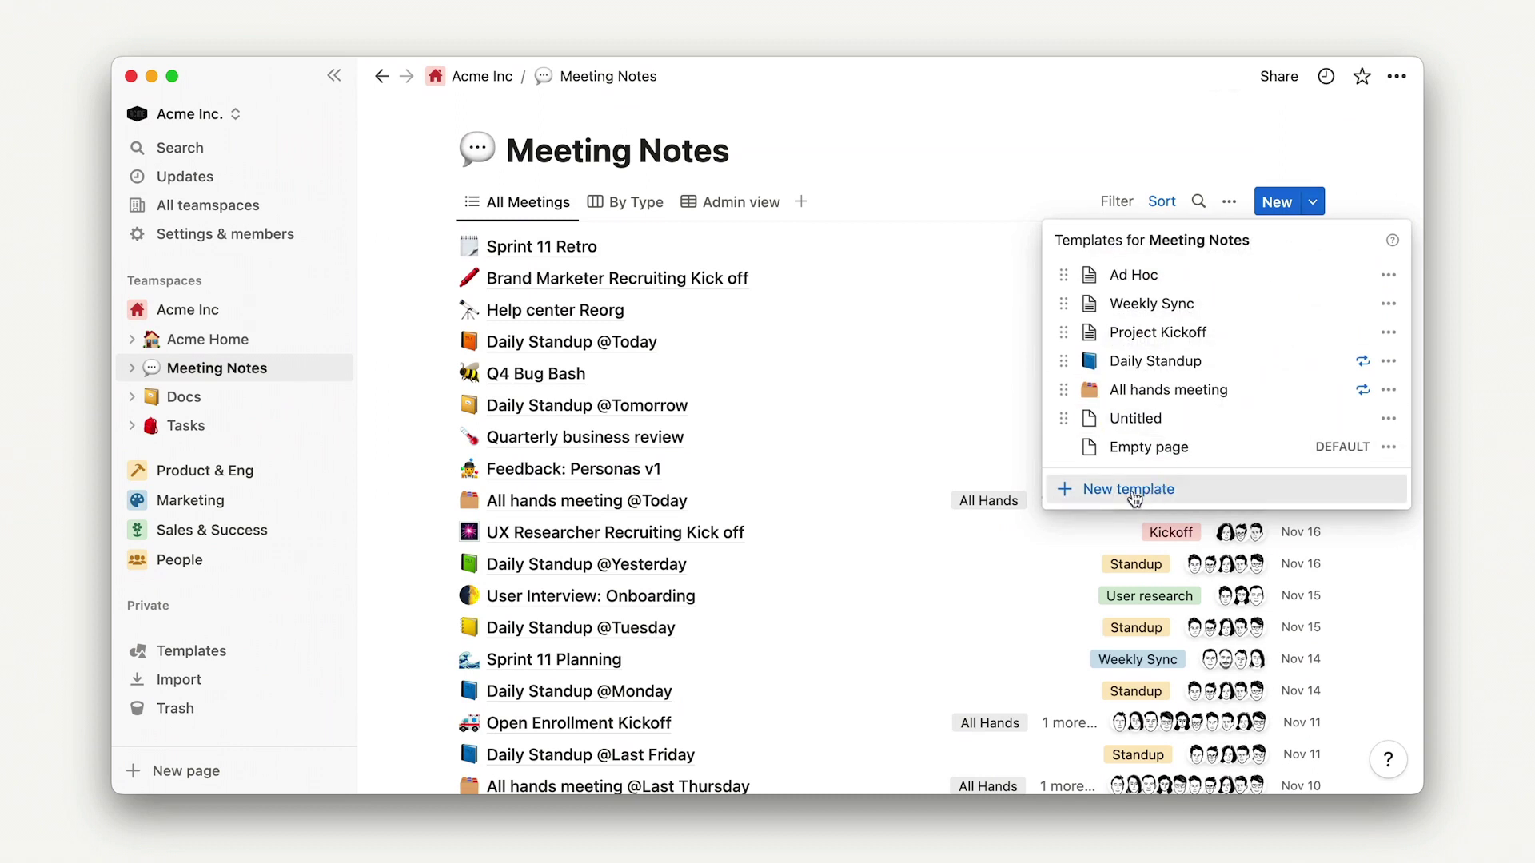
left_click(1160, 488)
type("Mar")
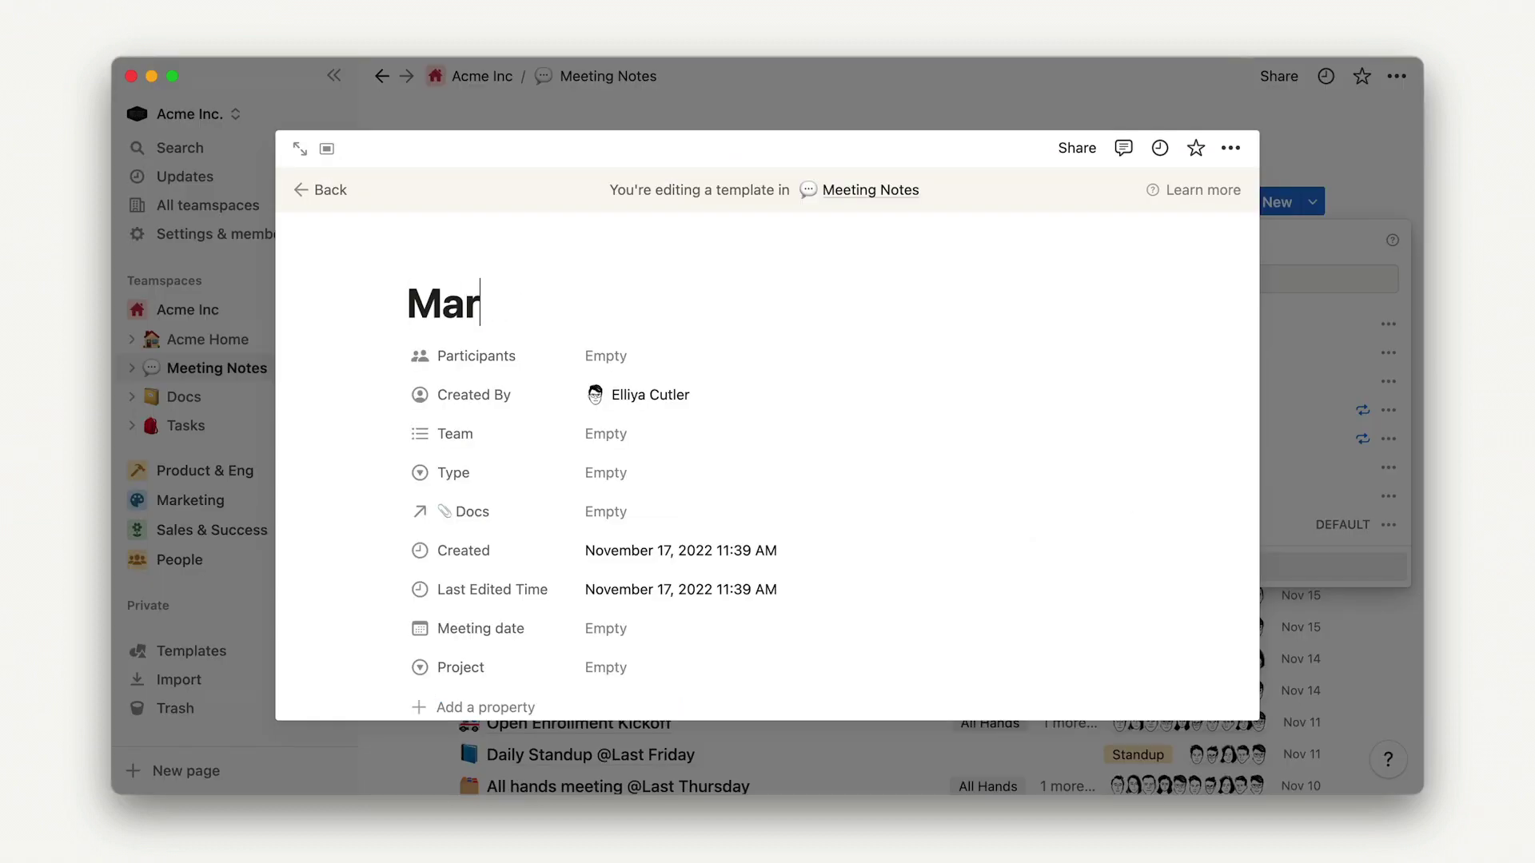
type("keting Team Biweekly")
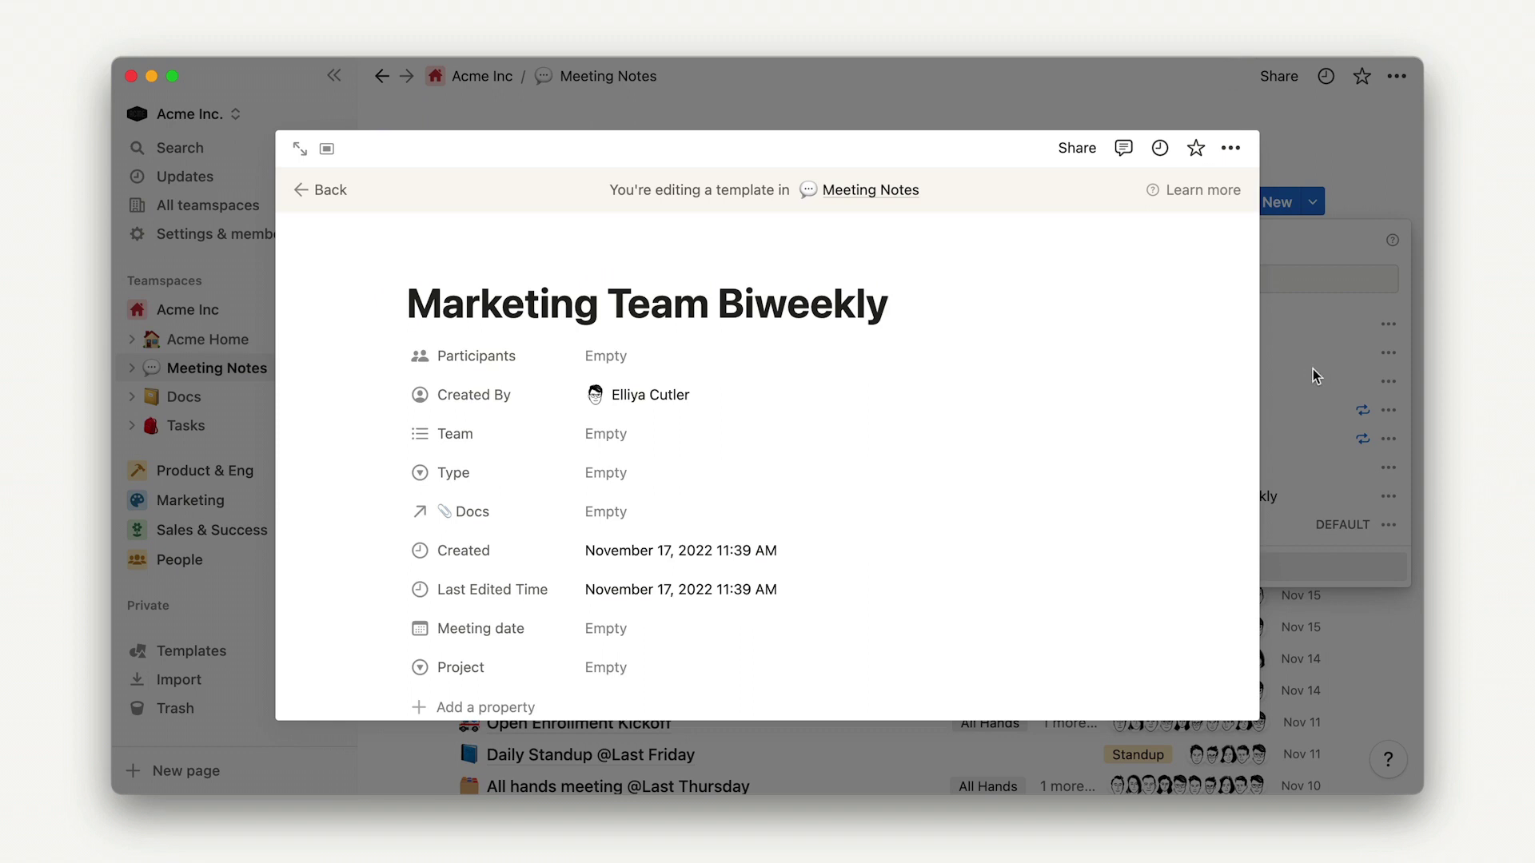
Step: Add three team members to the template's Participants property
left_click(654, 354)
type("nate")
key("Return")
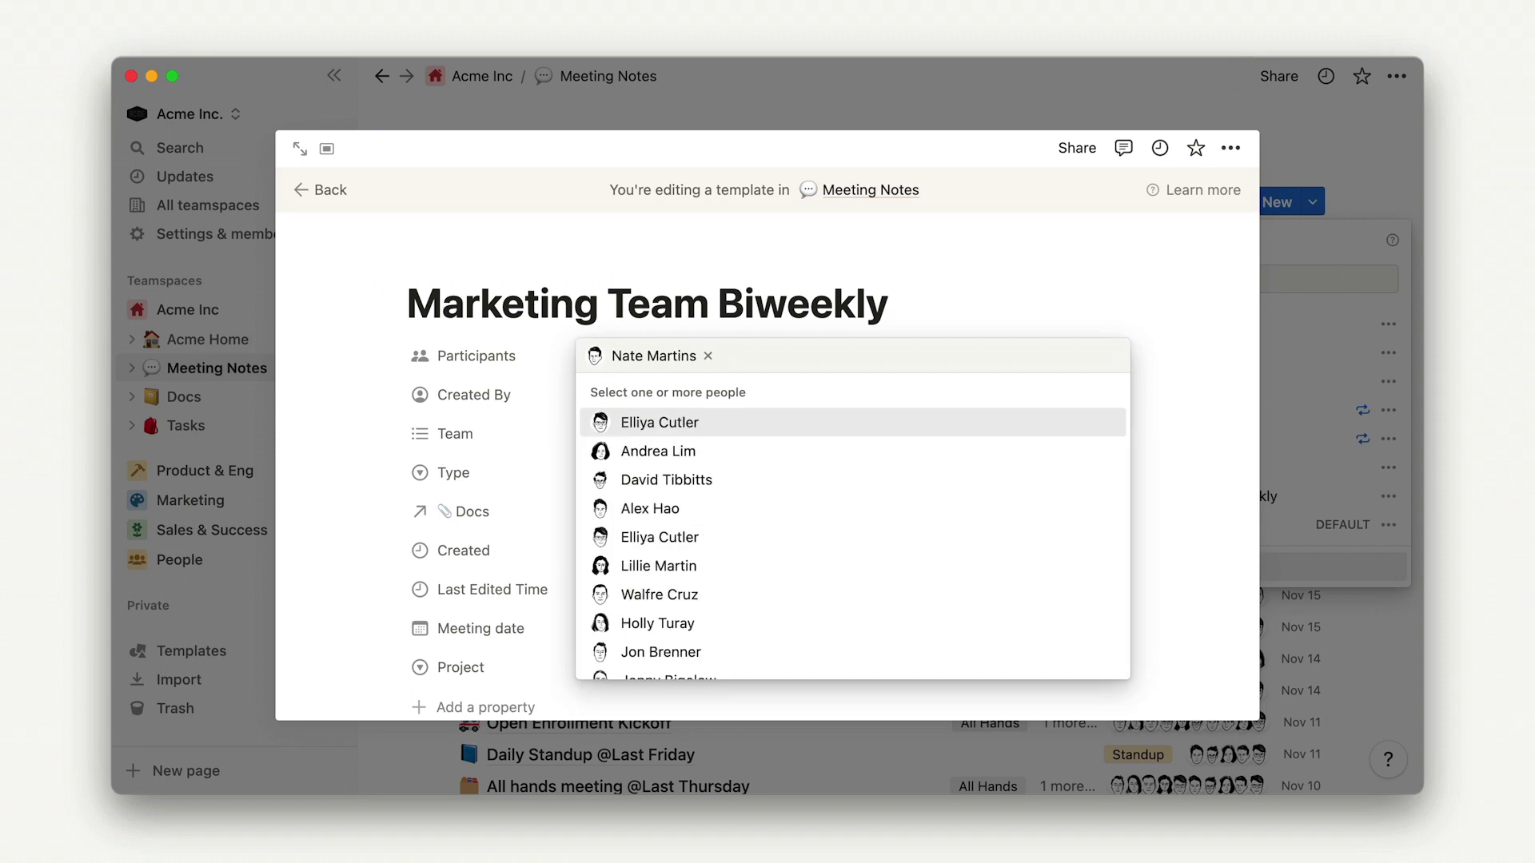
type("andre")
key("Return")
type("dav")
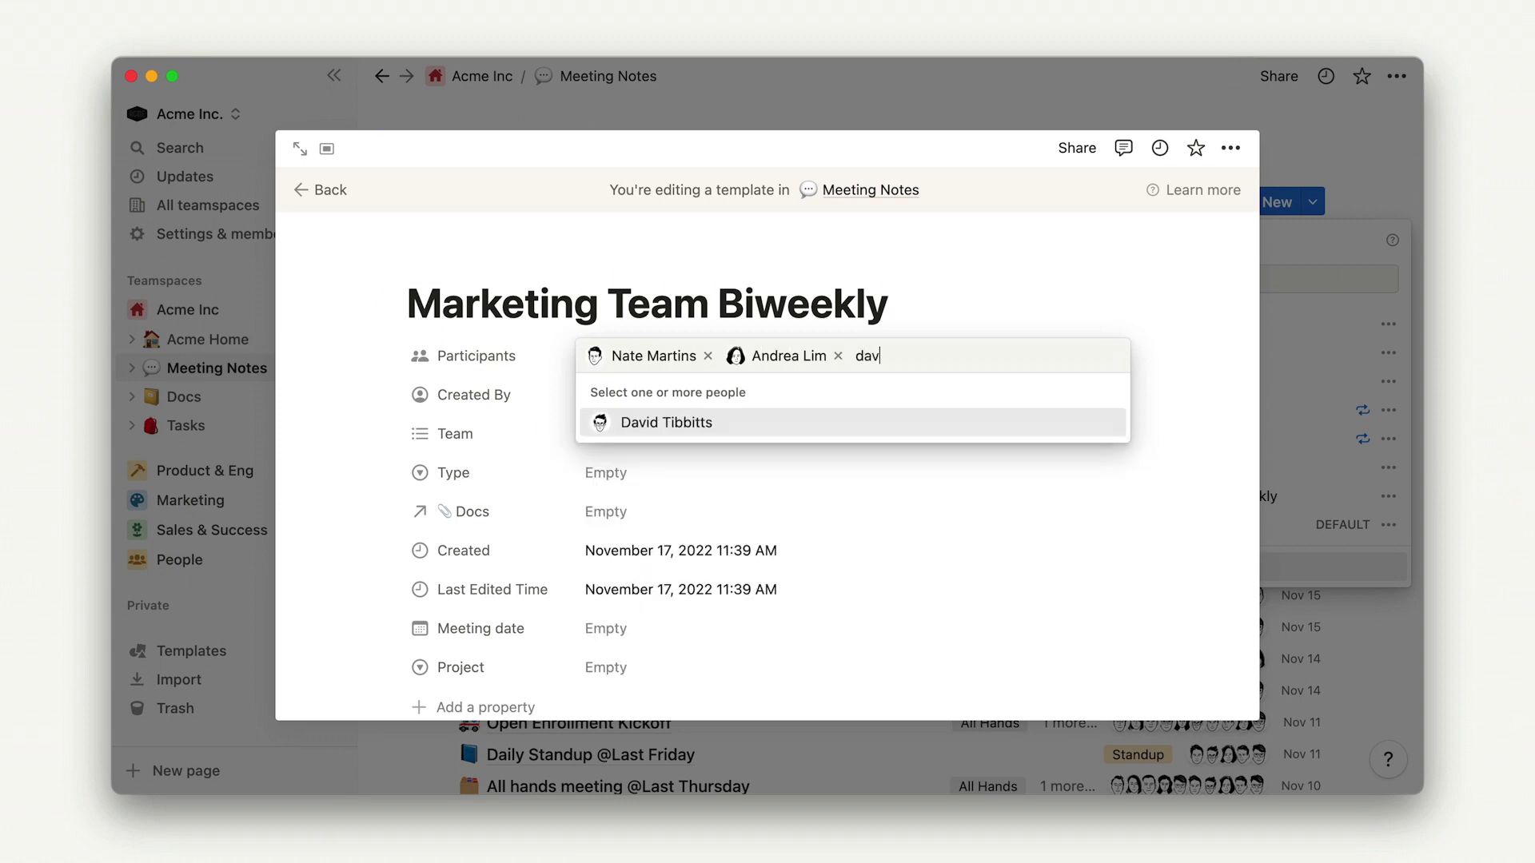
key("Return")
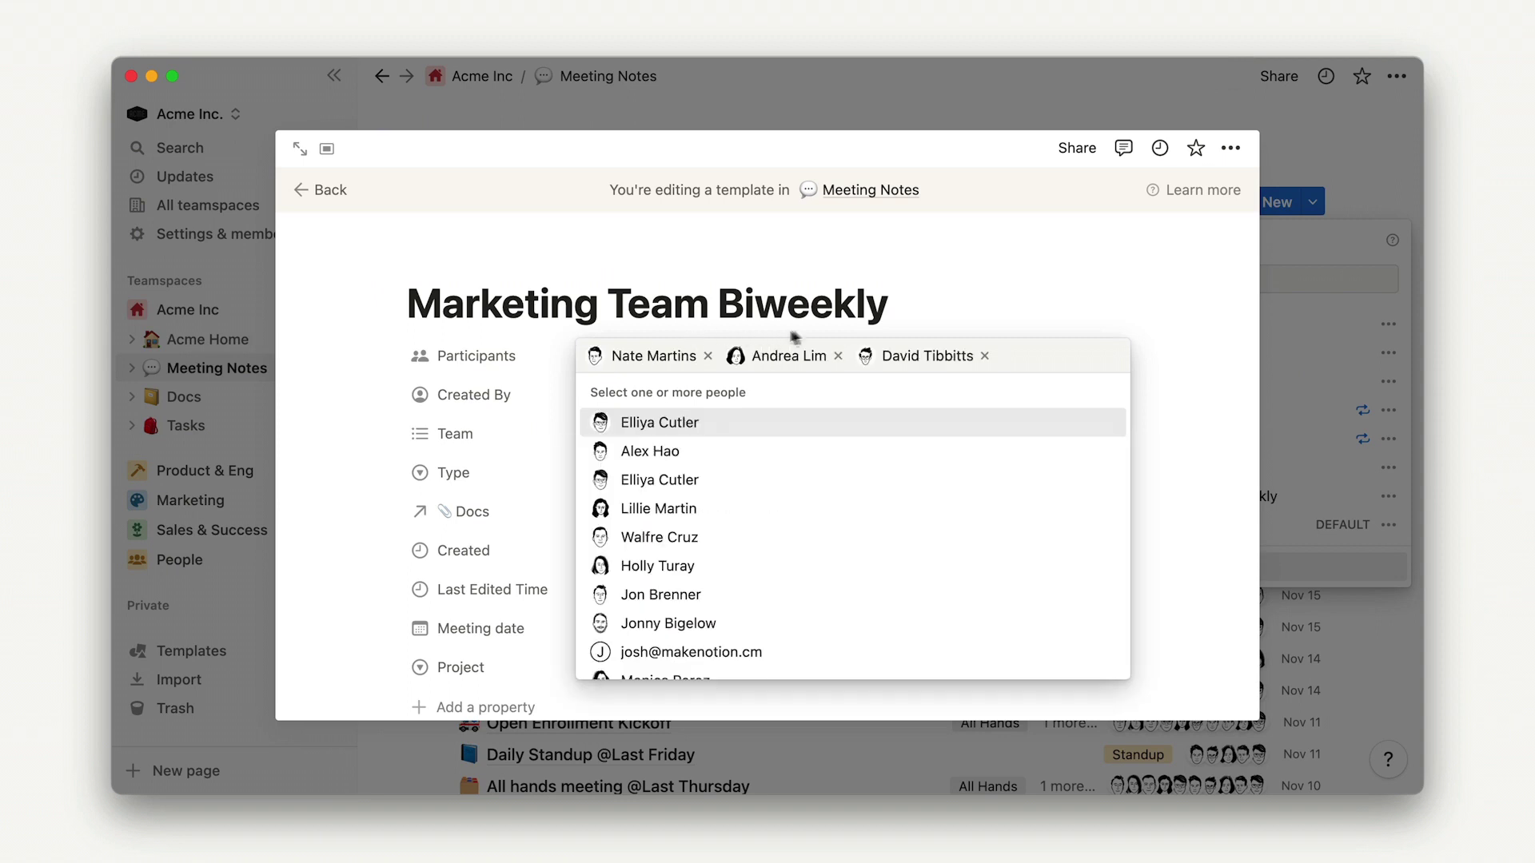
left_click(1183, 369)
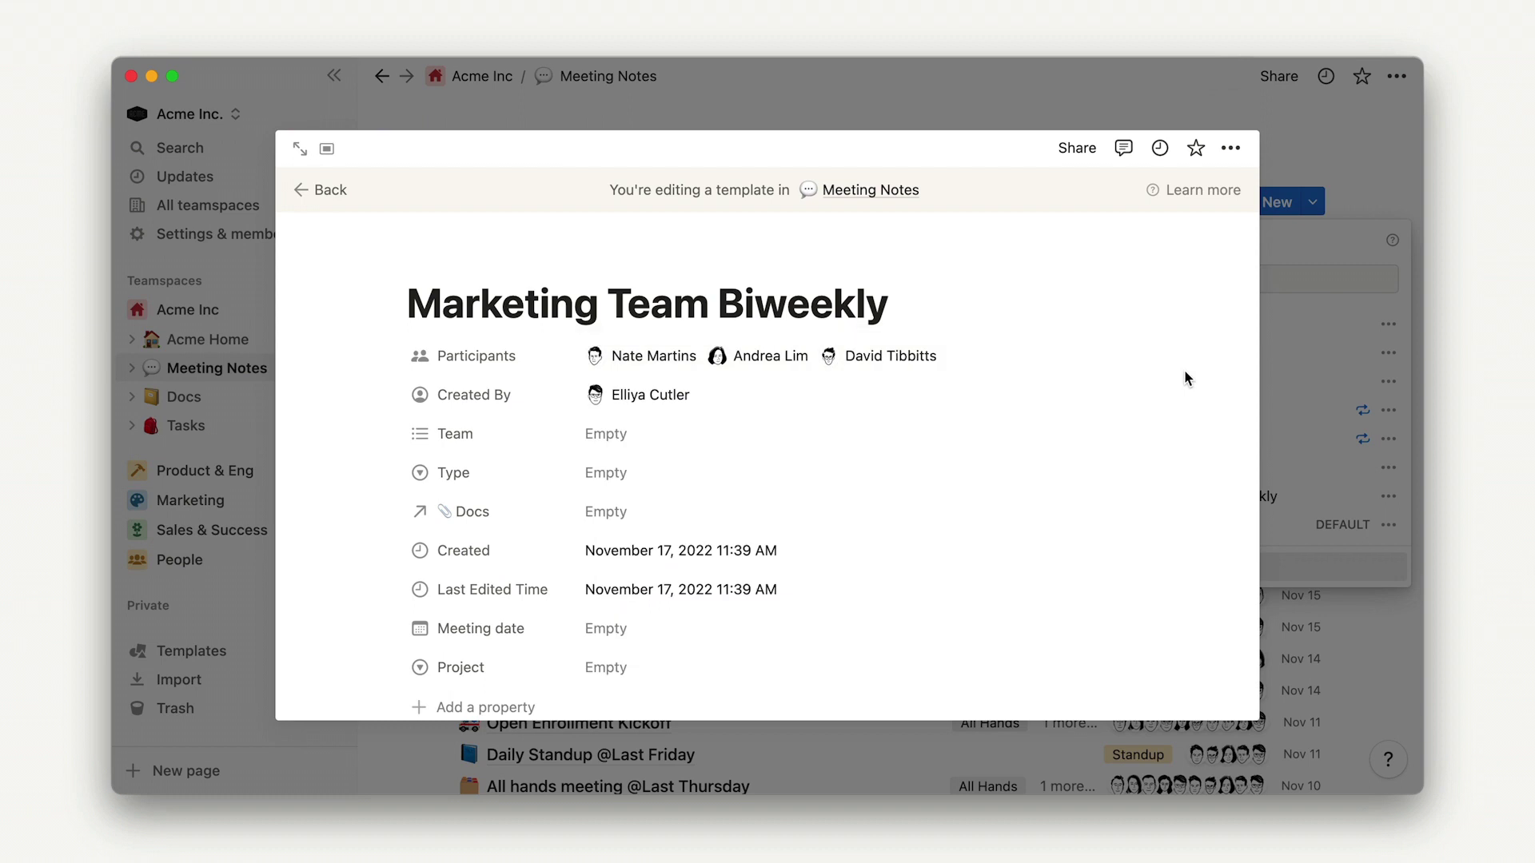
Step: Set Team to Marketing and Type to Weekly Sync, leaving Docs unlinked
left_click(627, 435)
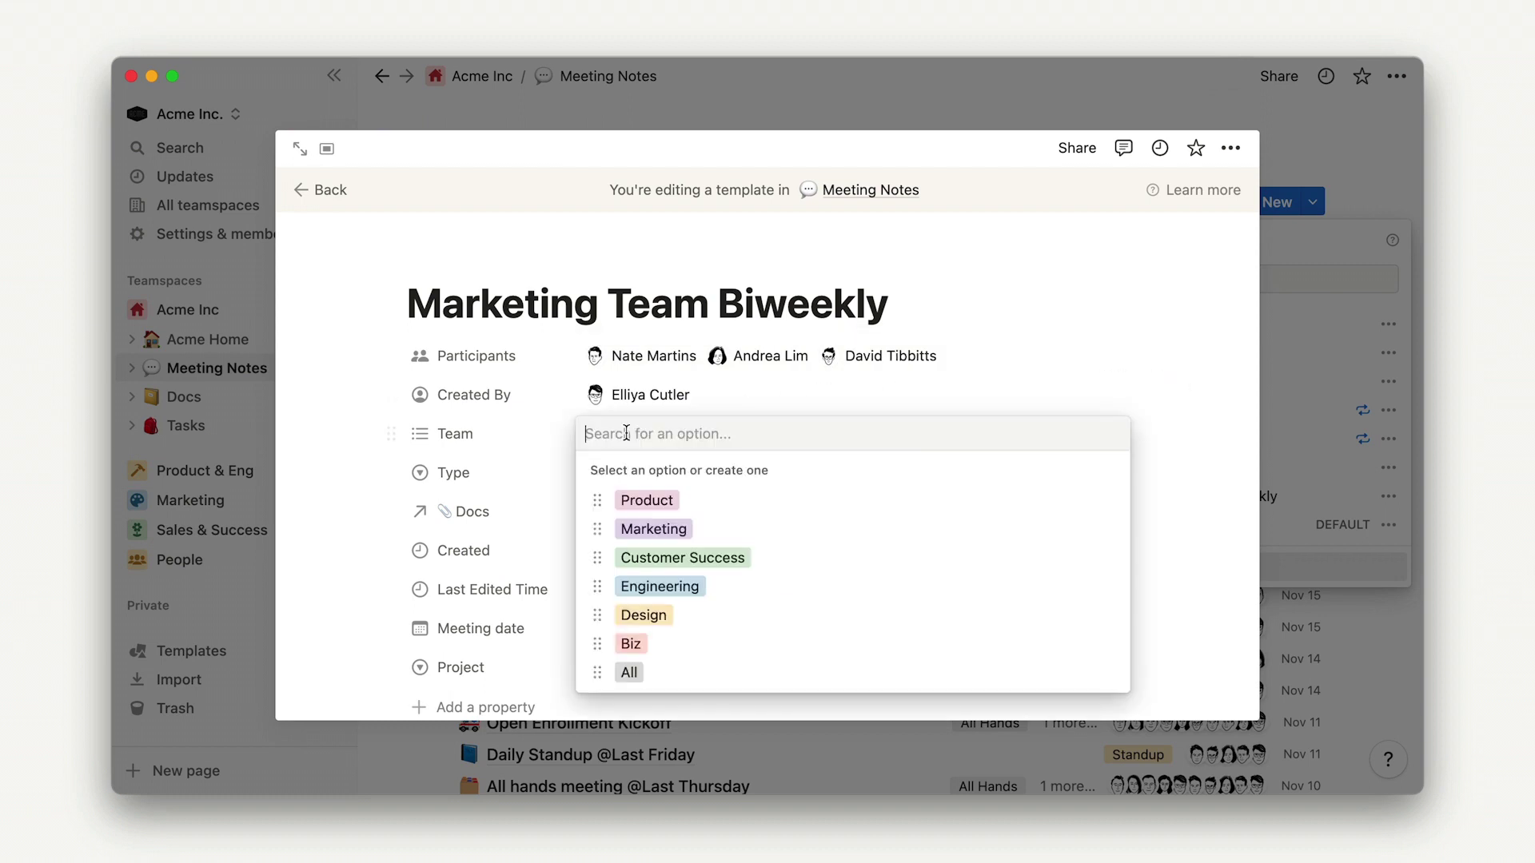
left_click(662, 531)
left_click(551, 482)
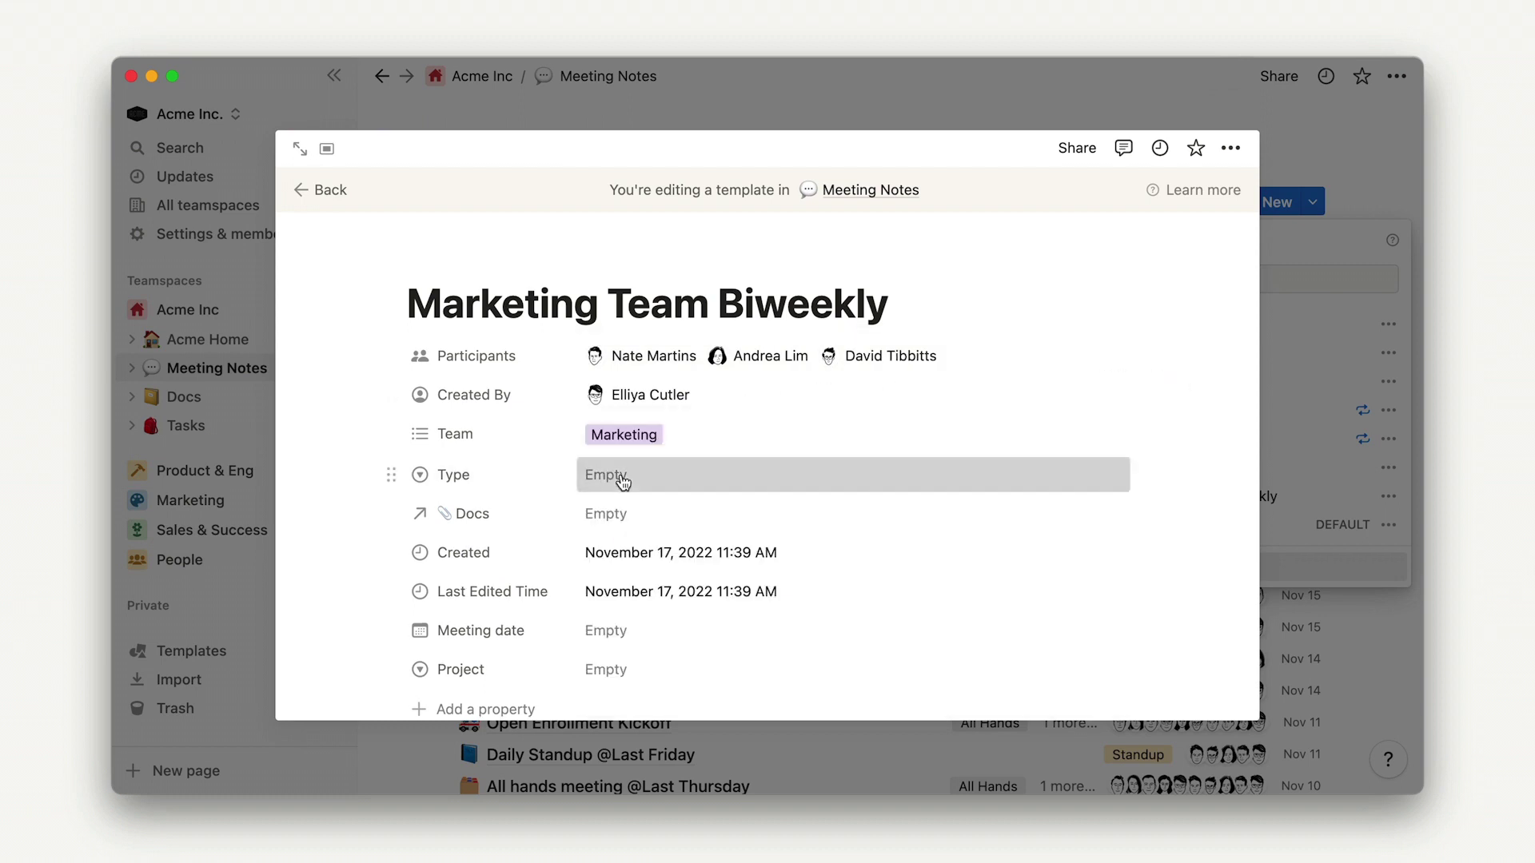
left_click(622, 479)
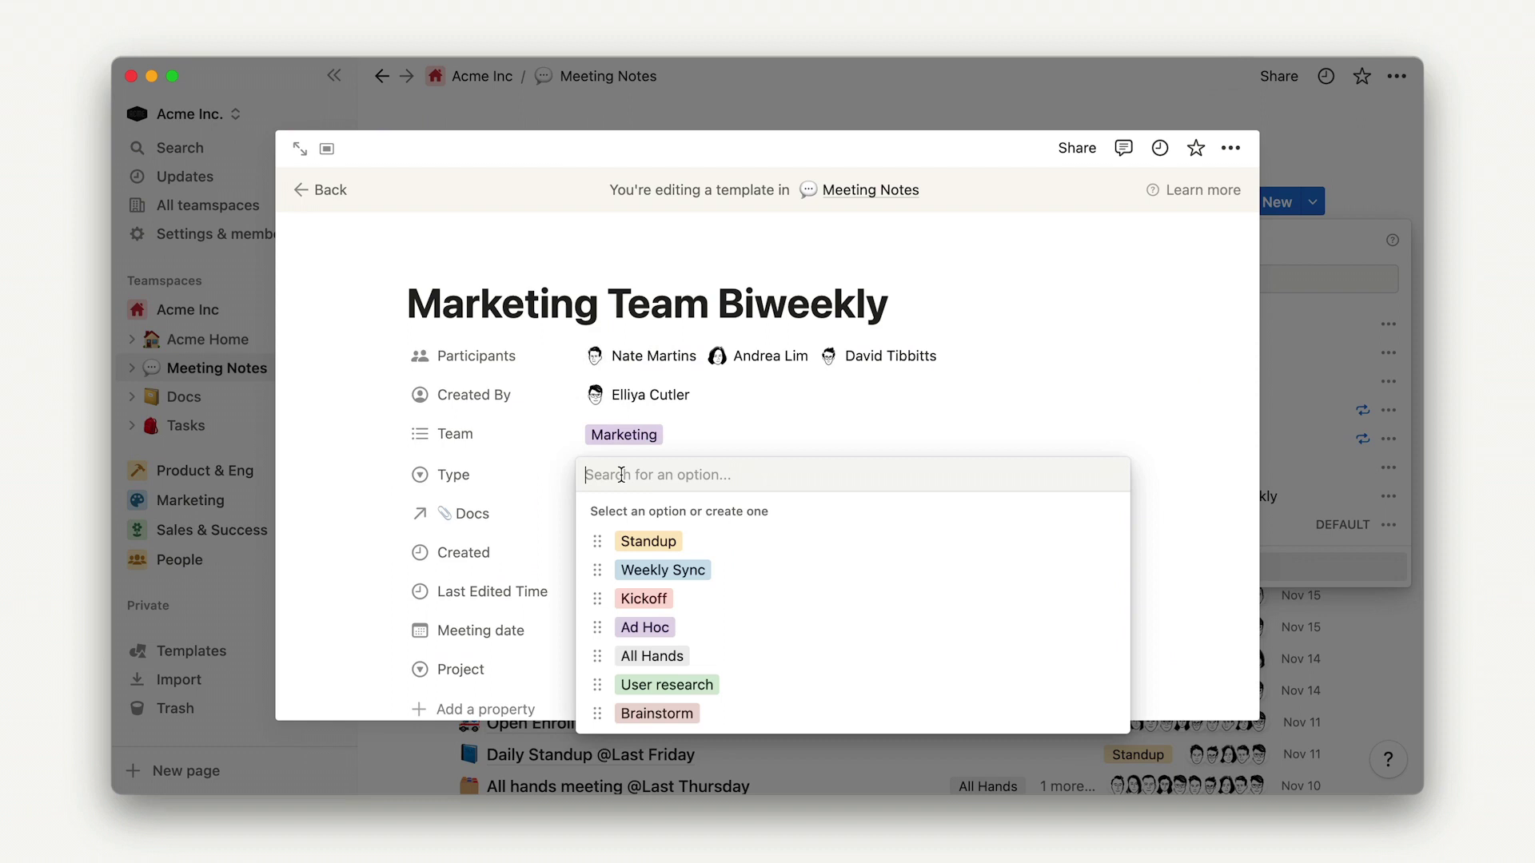
left_click(662, 570)
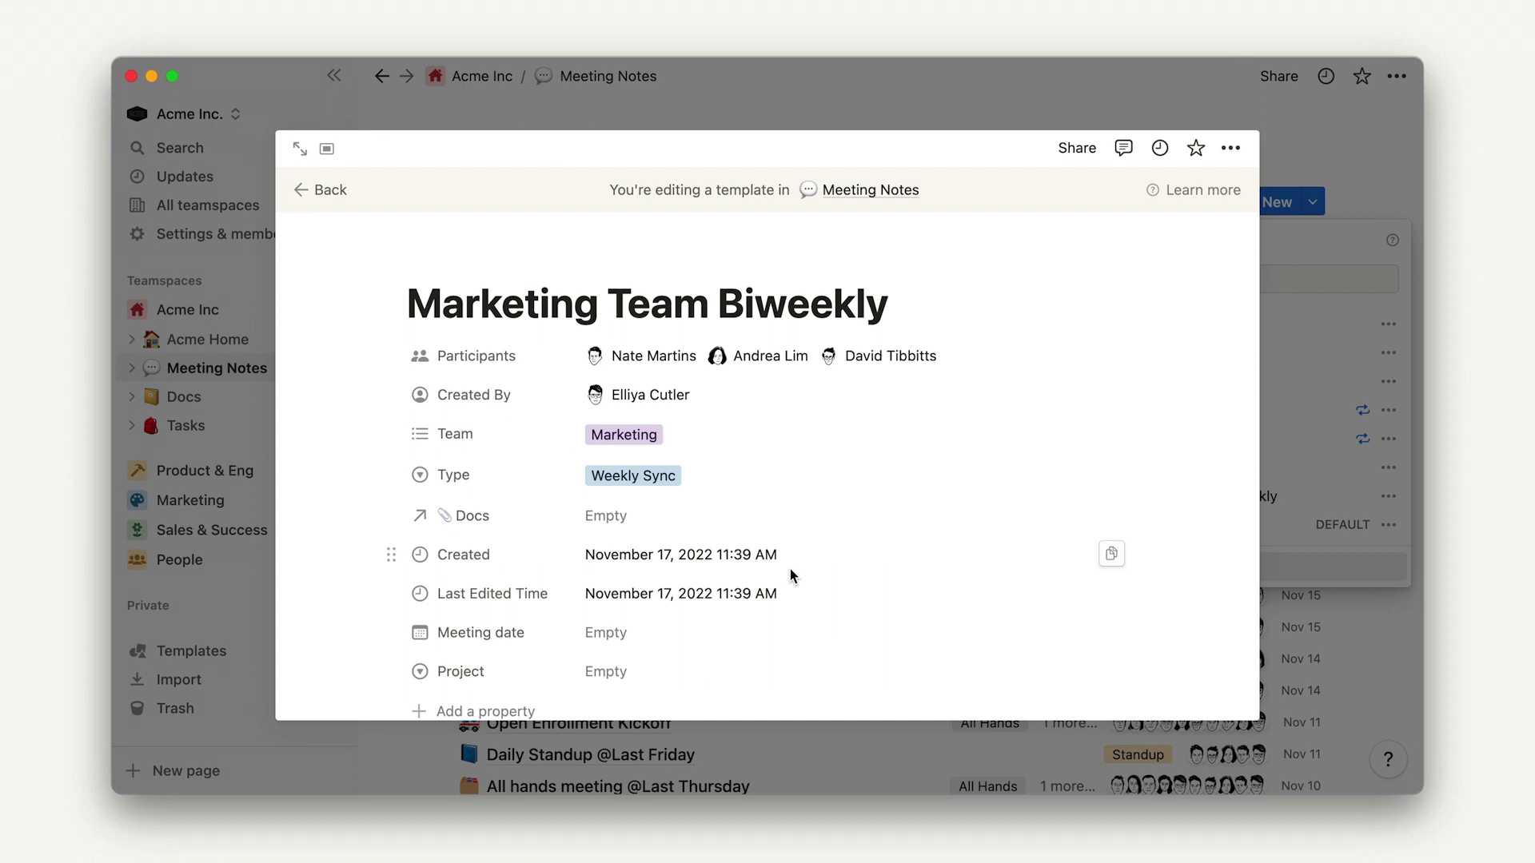
left_click(667, 515)
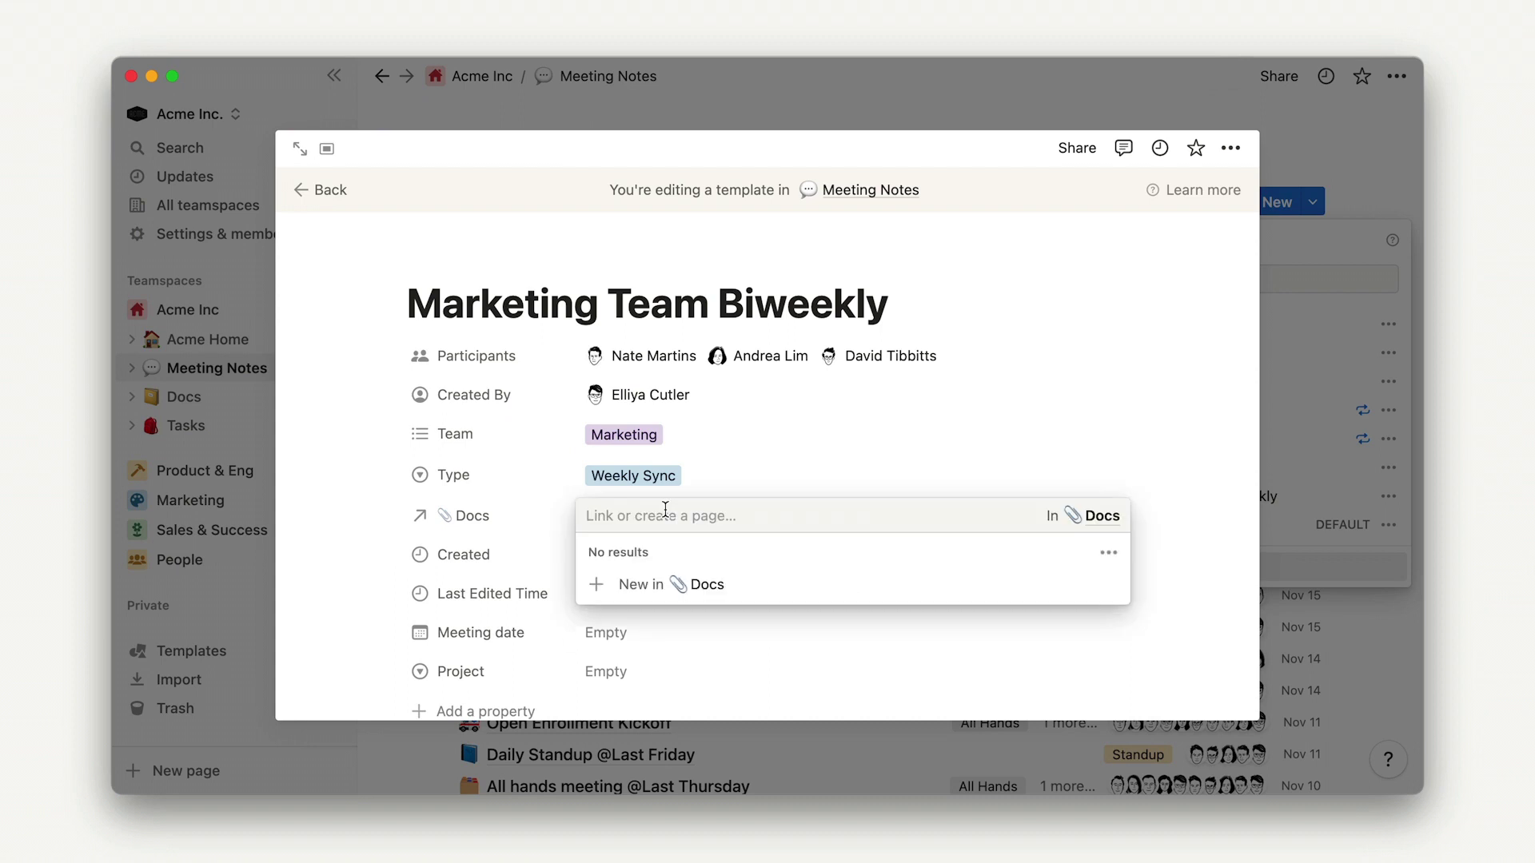
left_click(851, 479)
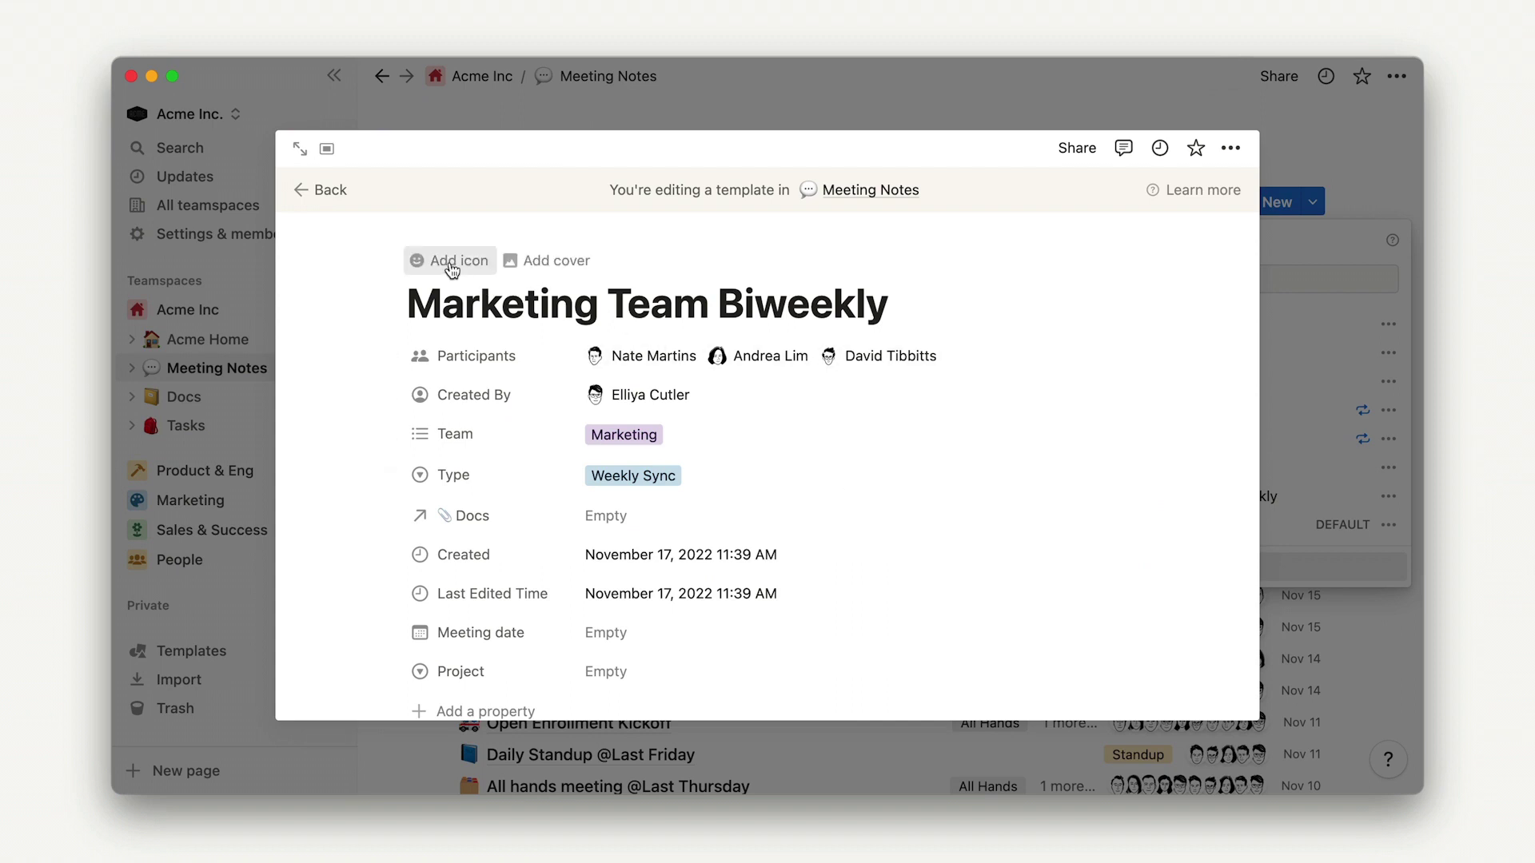
Step: Set the template's page icon to the popcorn emoji found by searching 'popc'
left_click(450, 268)
left_click(458, 357)
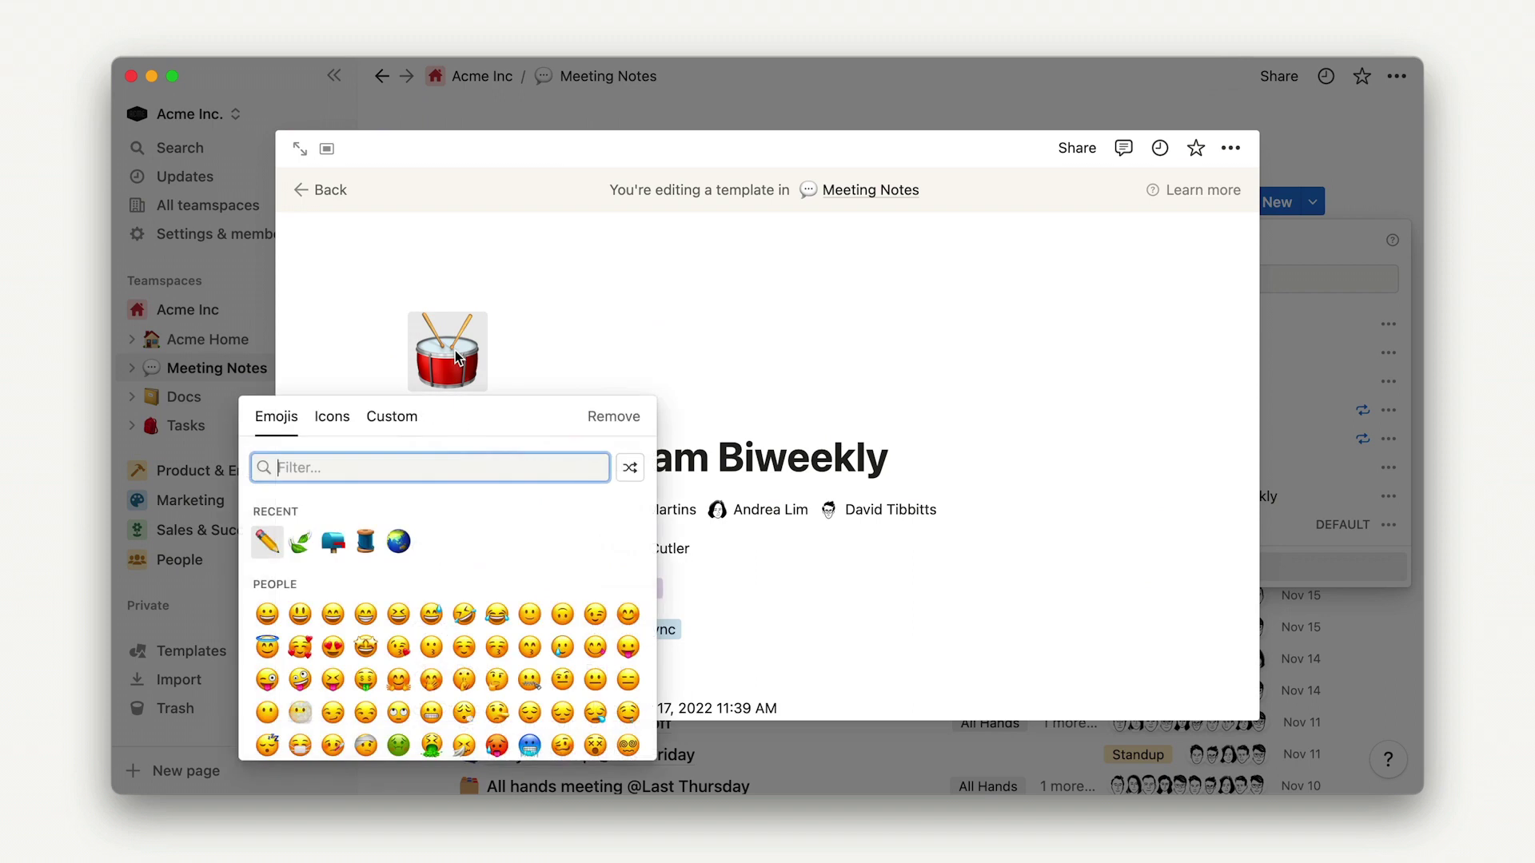
type("popc")
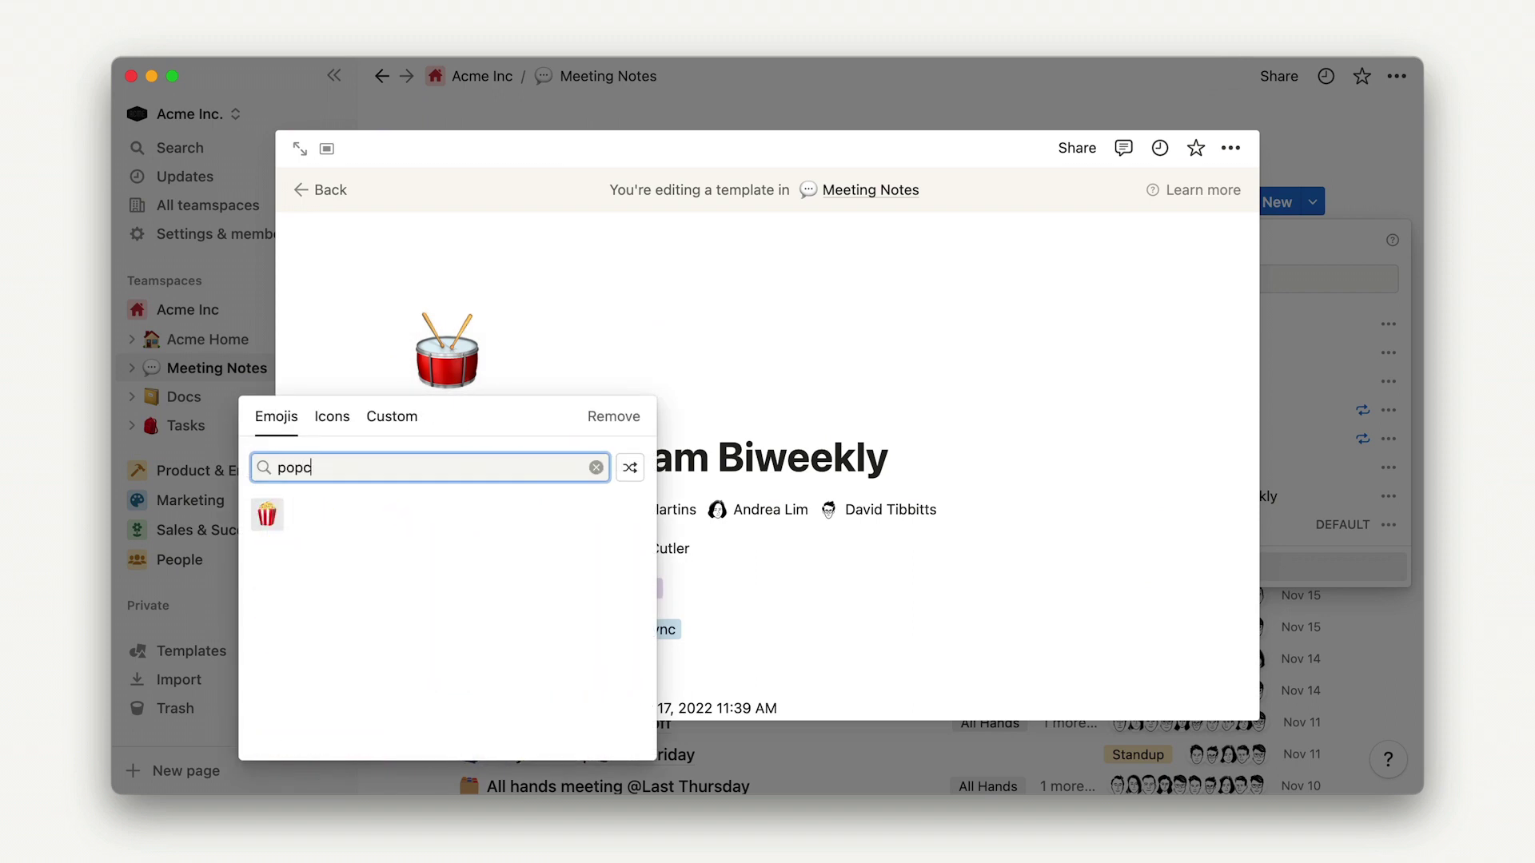
left_click(266, 517)
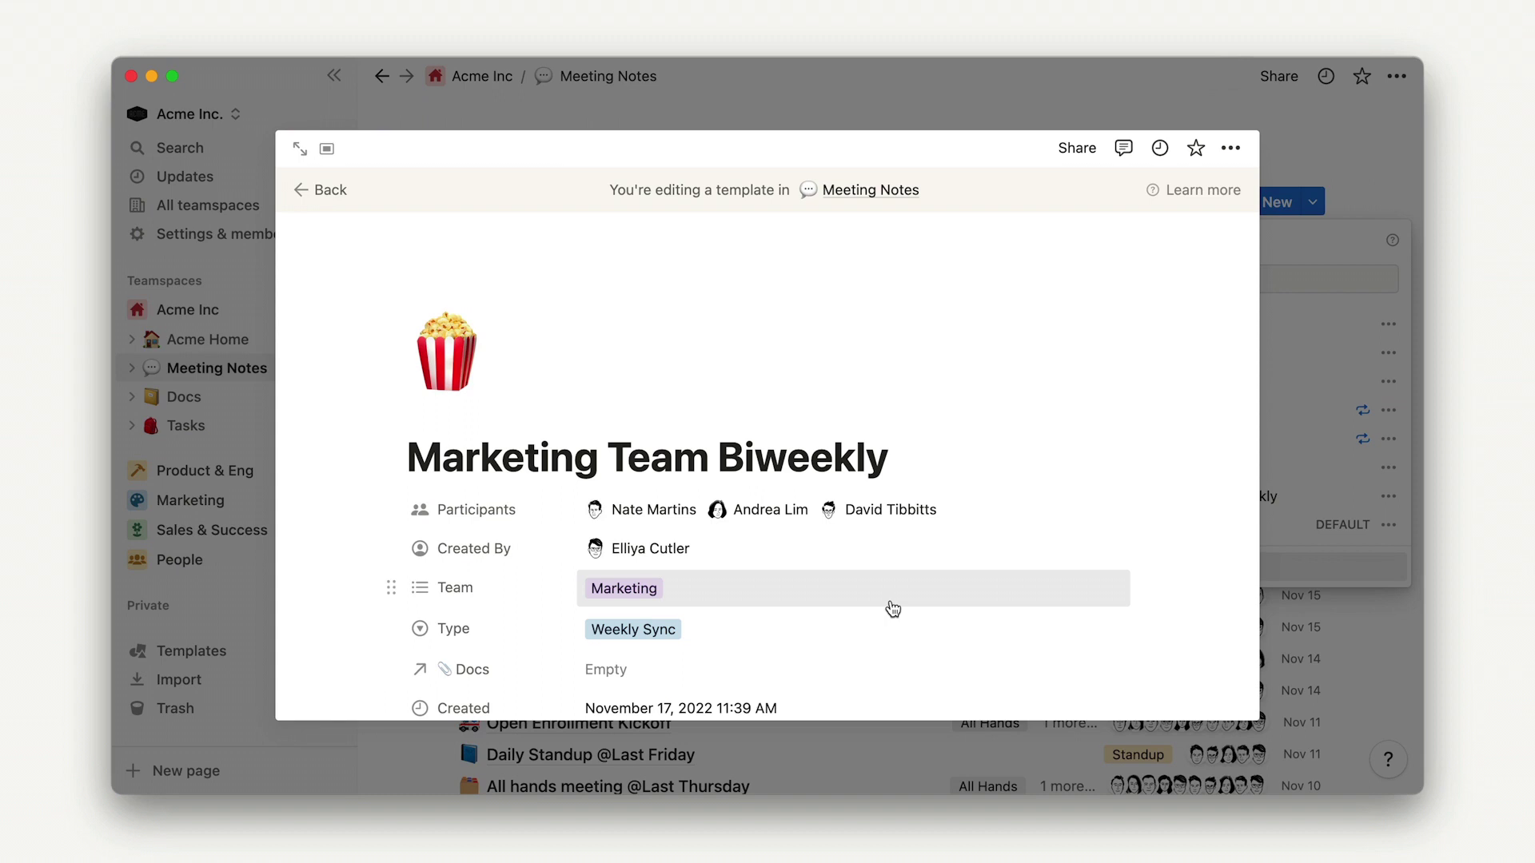
scroll(892, 609, "down", 10)
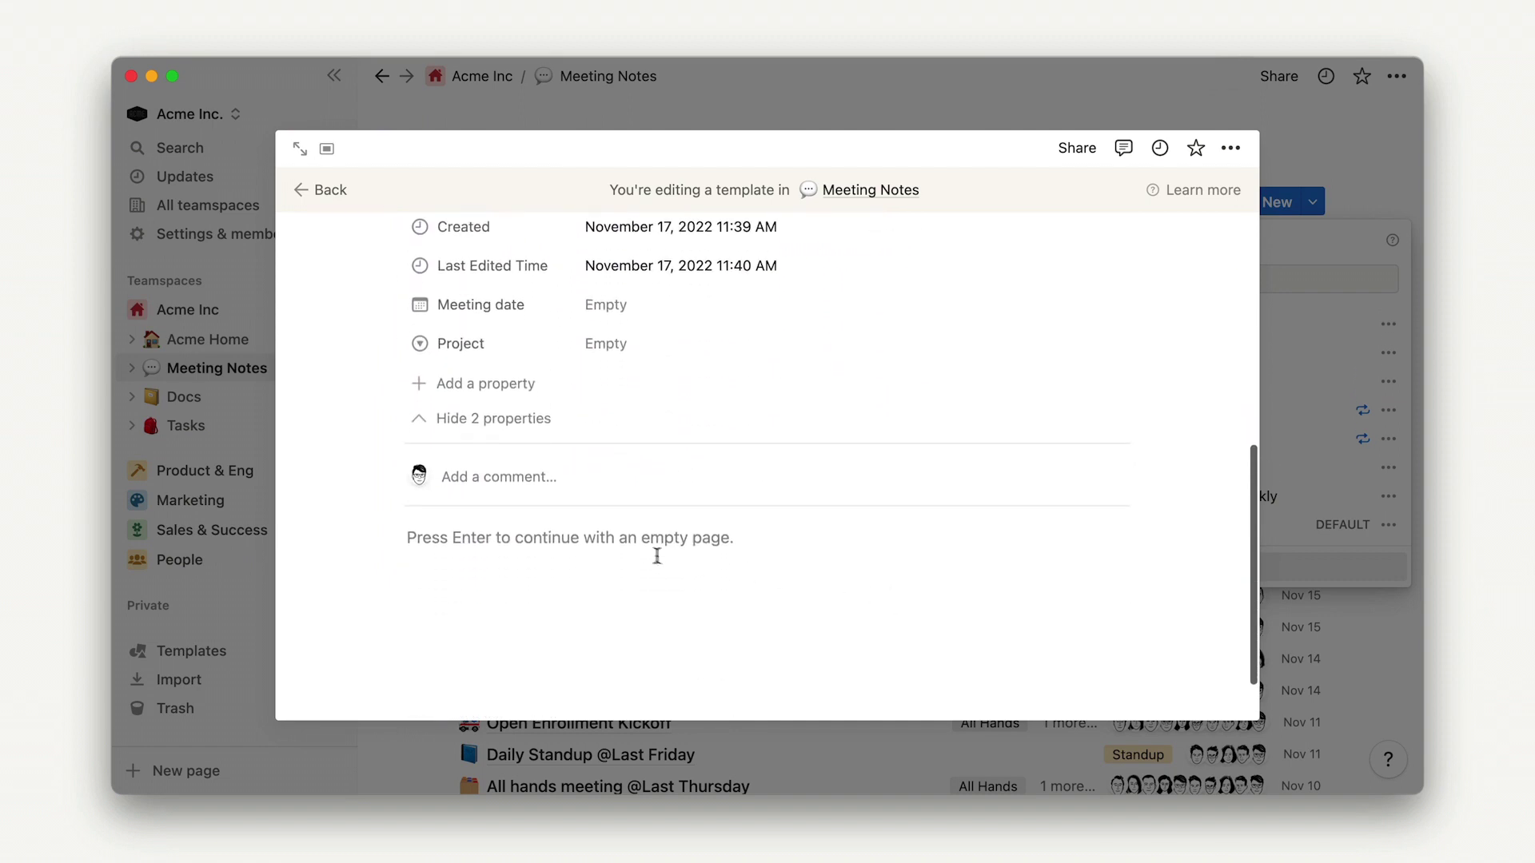
Step: Create 'Weekly updates' and 'Recruiting updates' toggles in the template body with /tog
left_click(657, 555)
type("/tog")
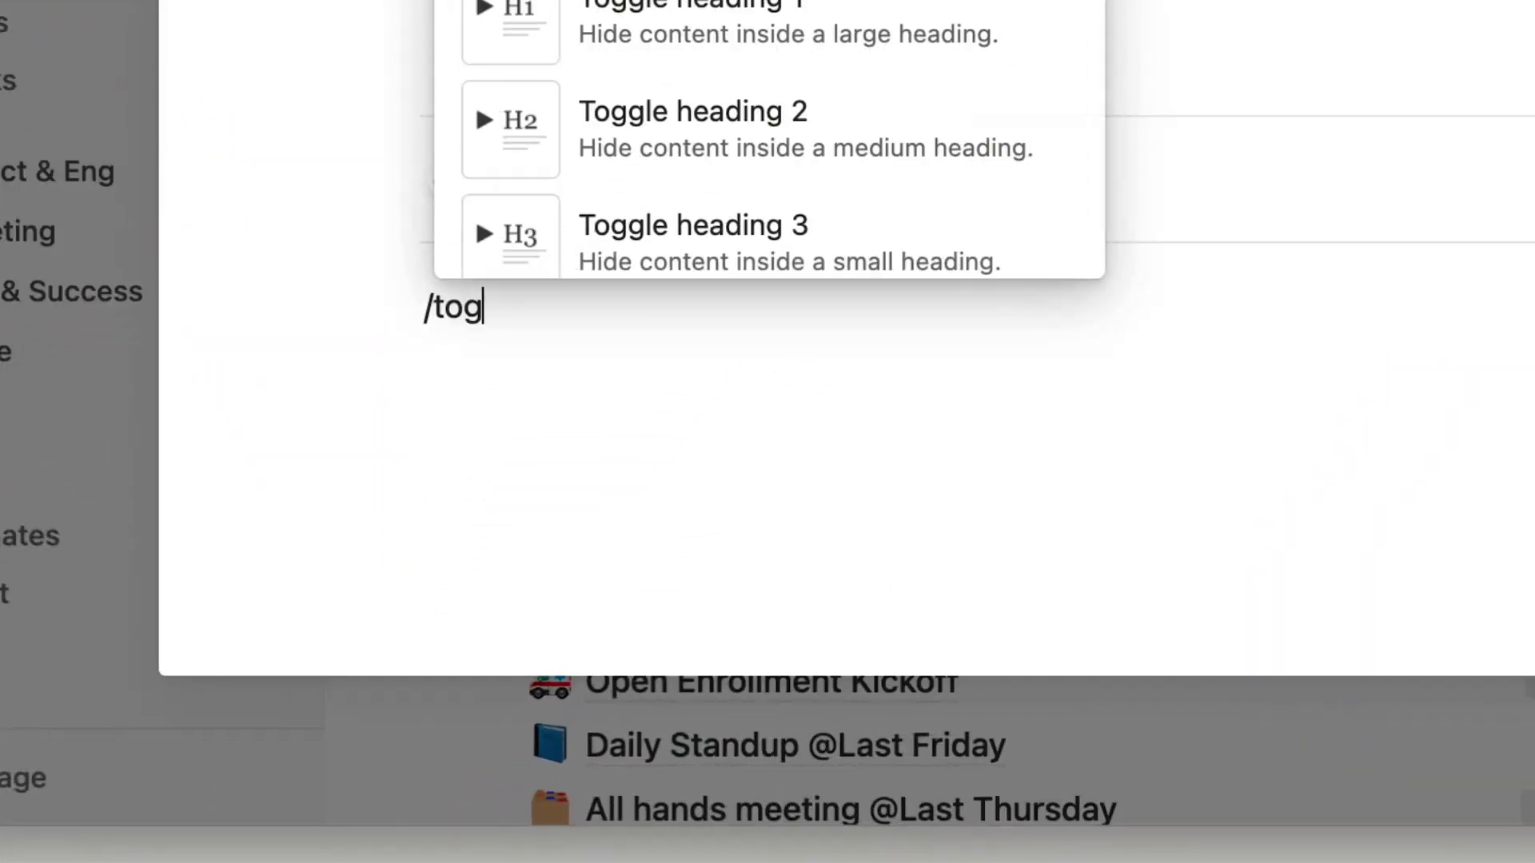
key("Return")
type("Weekly")
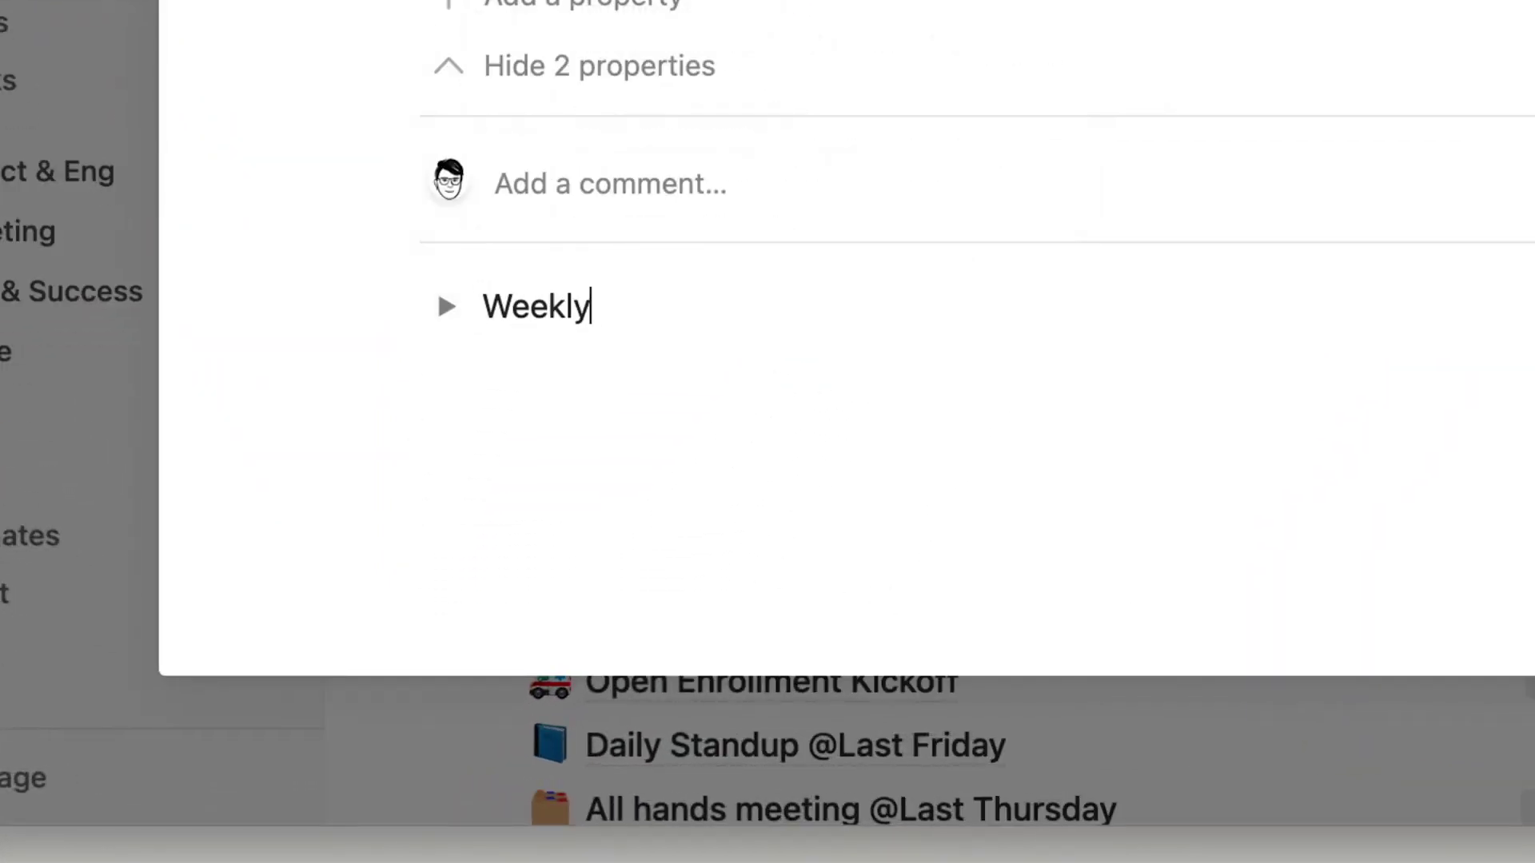
type(" updates")
key("Return")
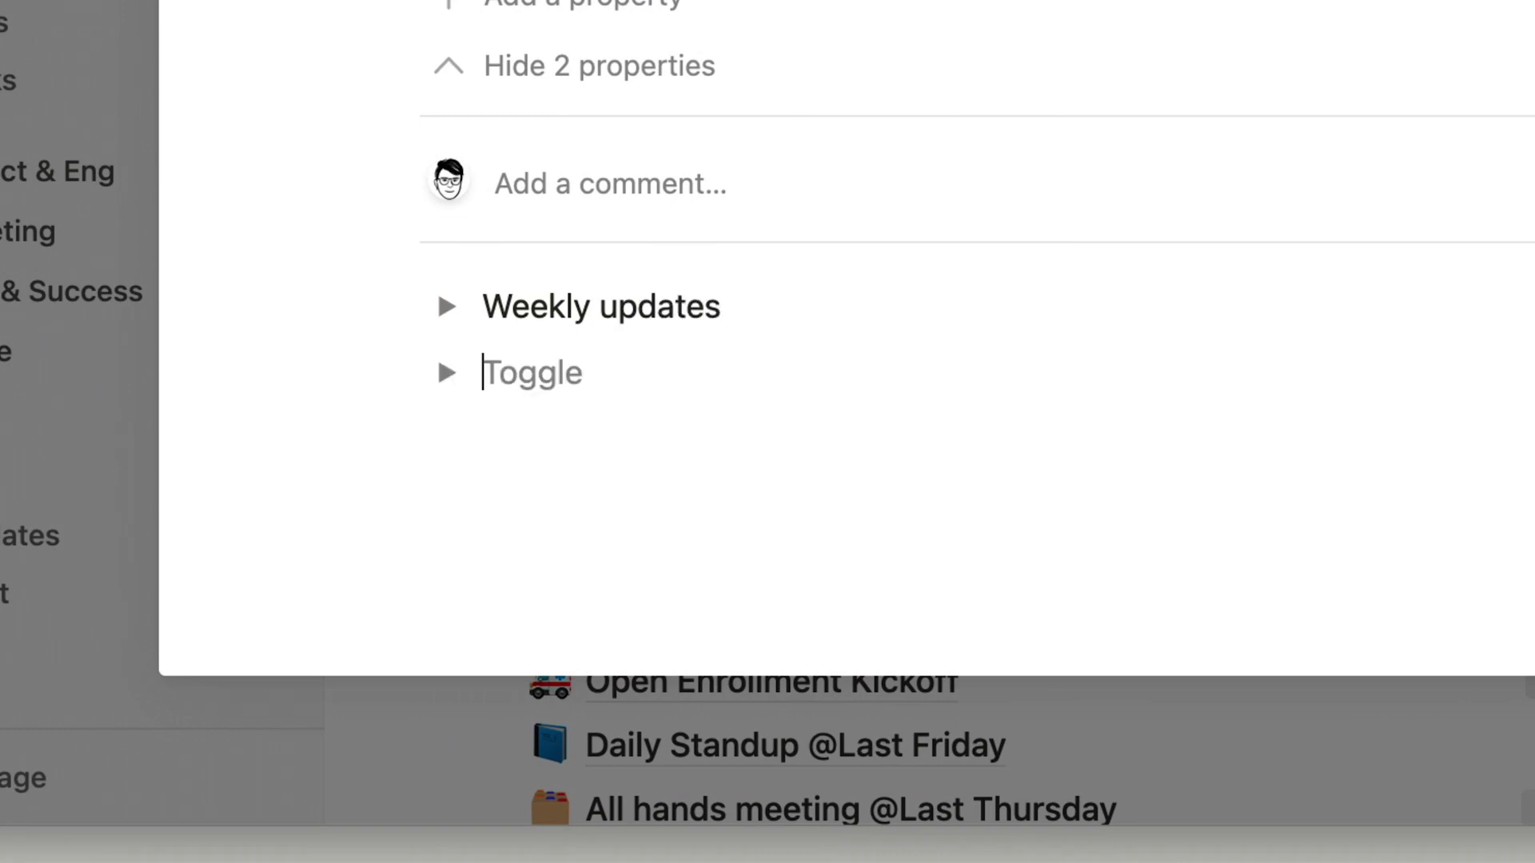
type("Recruiting")
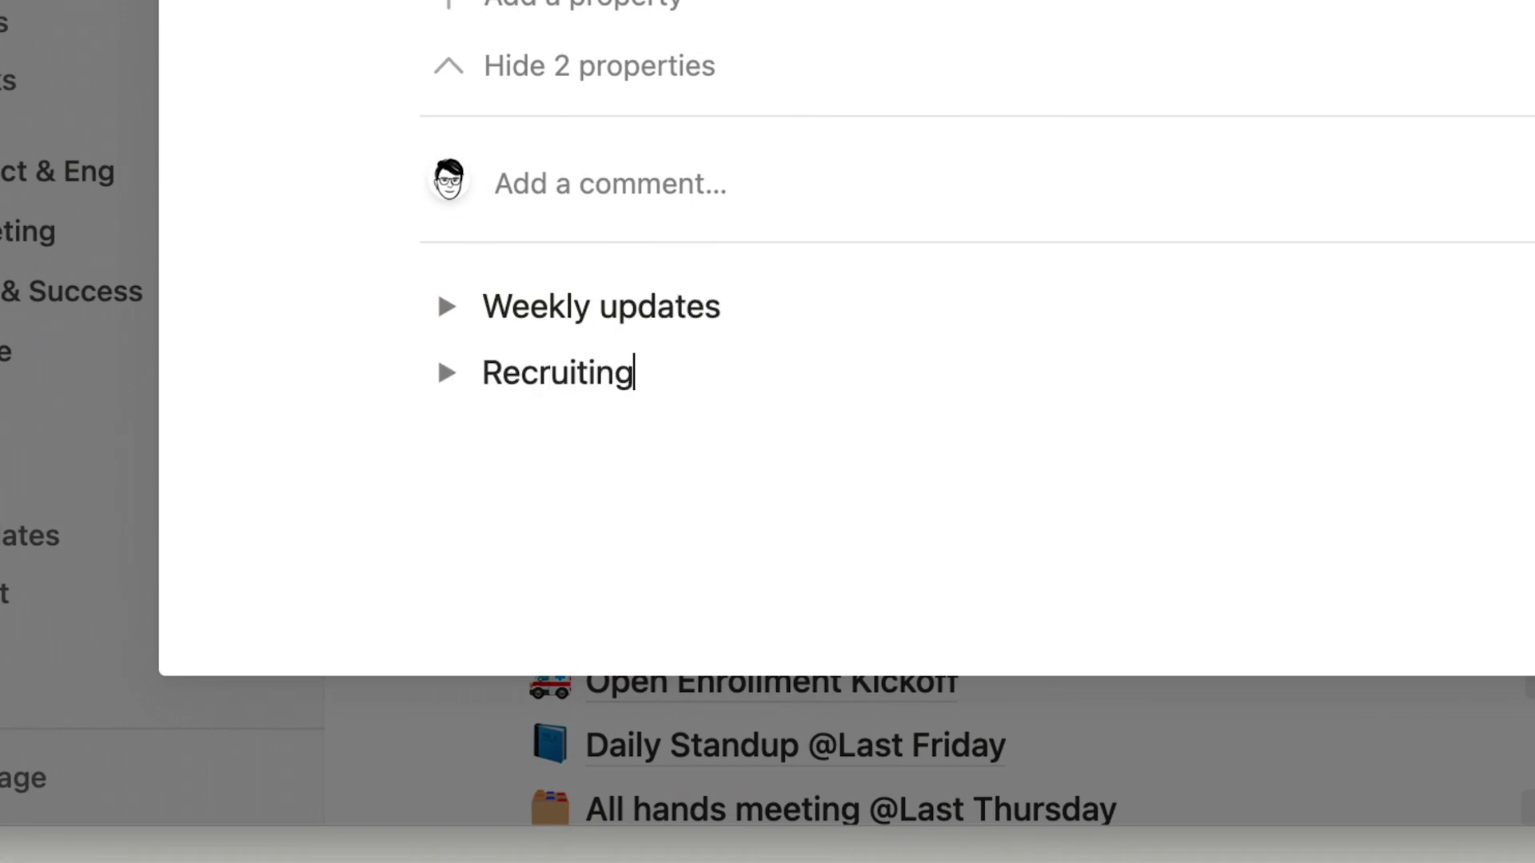
type(" updates")
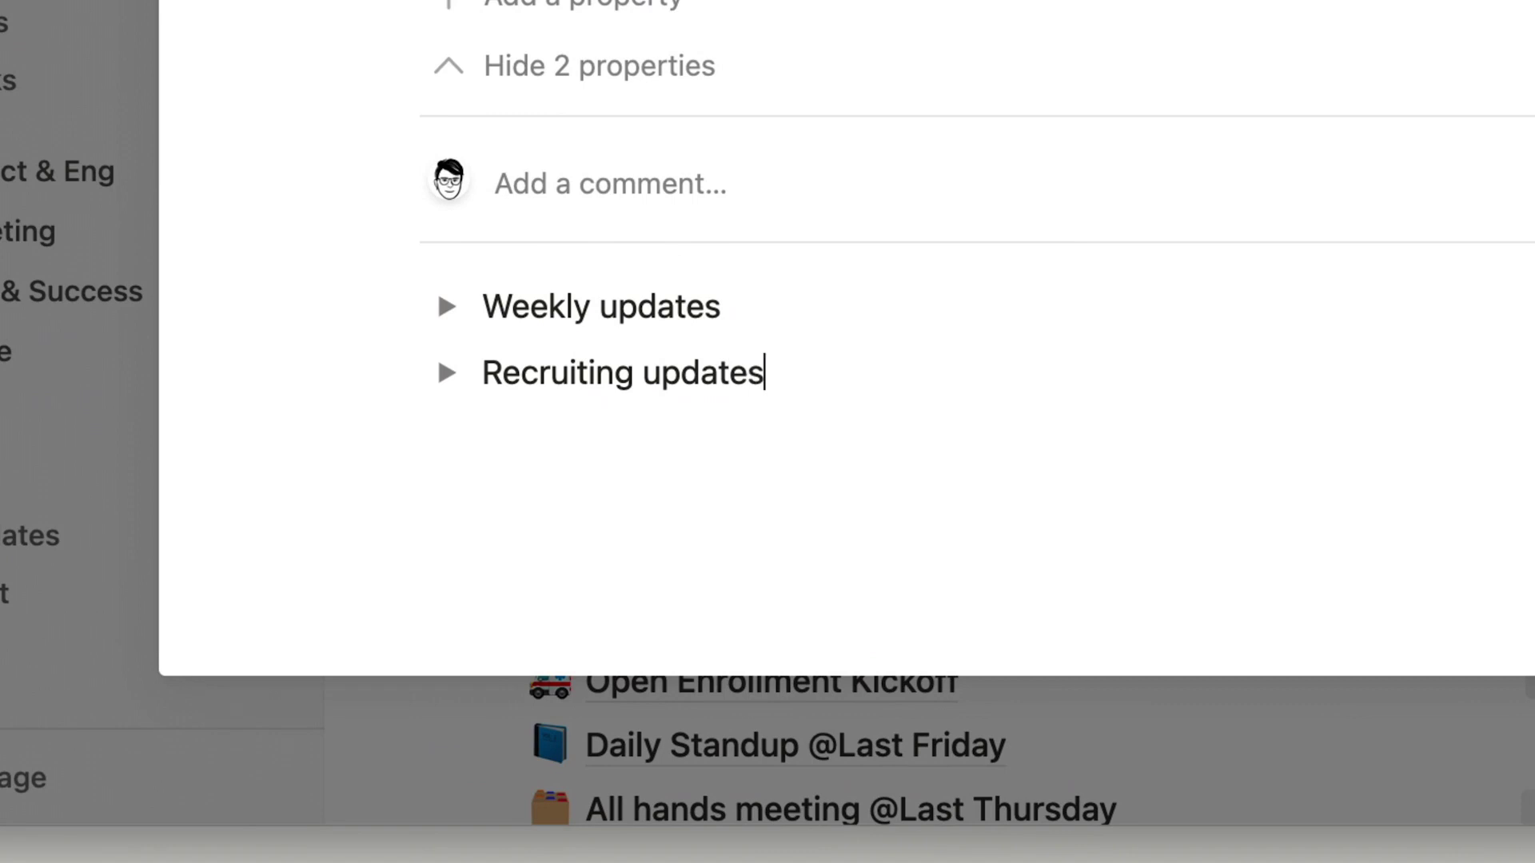
key("Return")
Step: Add 'Kudos & appreciation 🎉' and 'Upcoming projects' toggles below them
type("Kudos &")
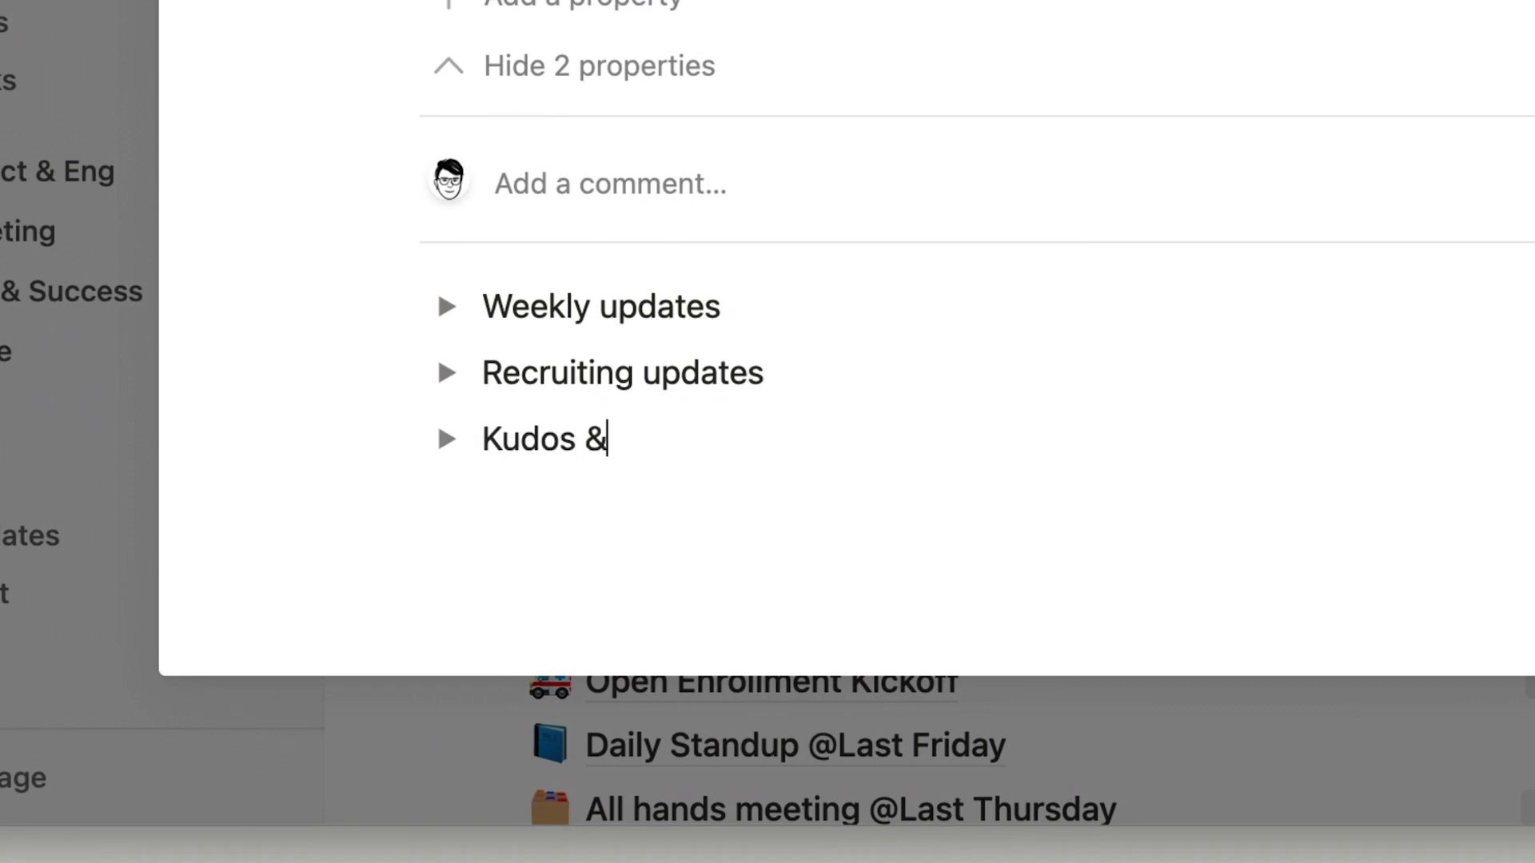
type("appreciation ")
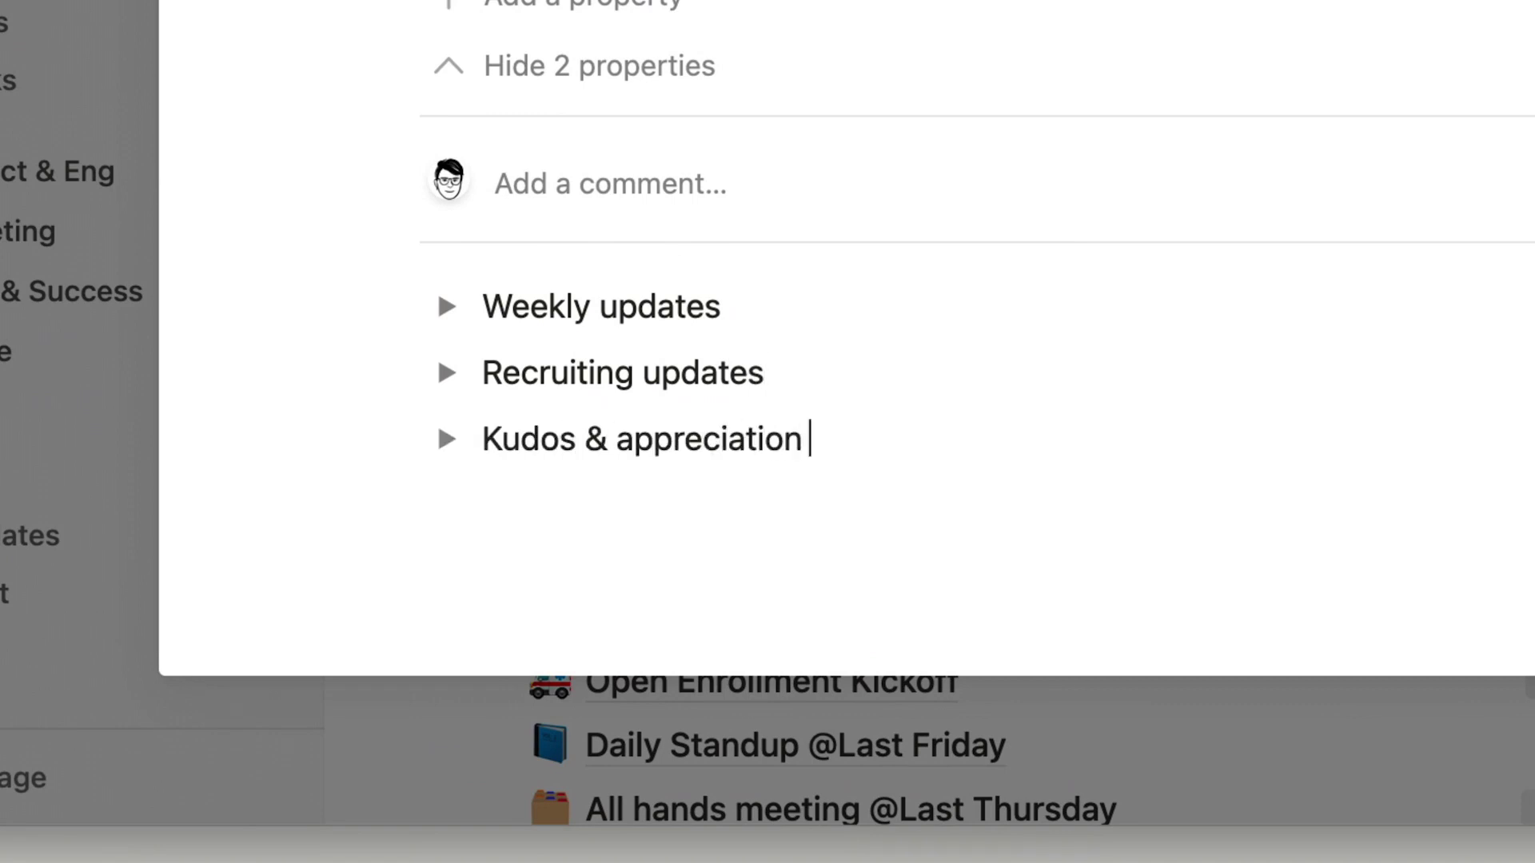
type(":tada")
key("Return")
key("Return")
type("Upcomi")
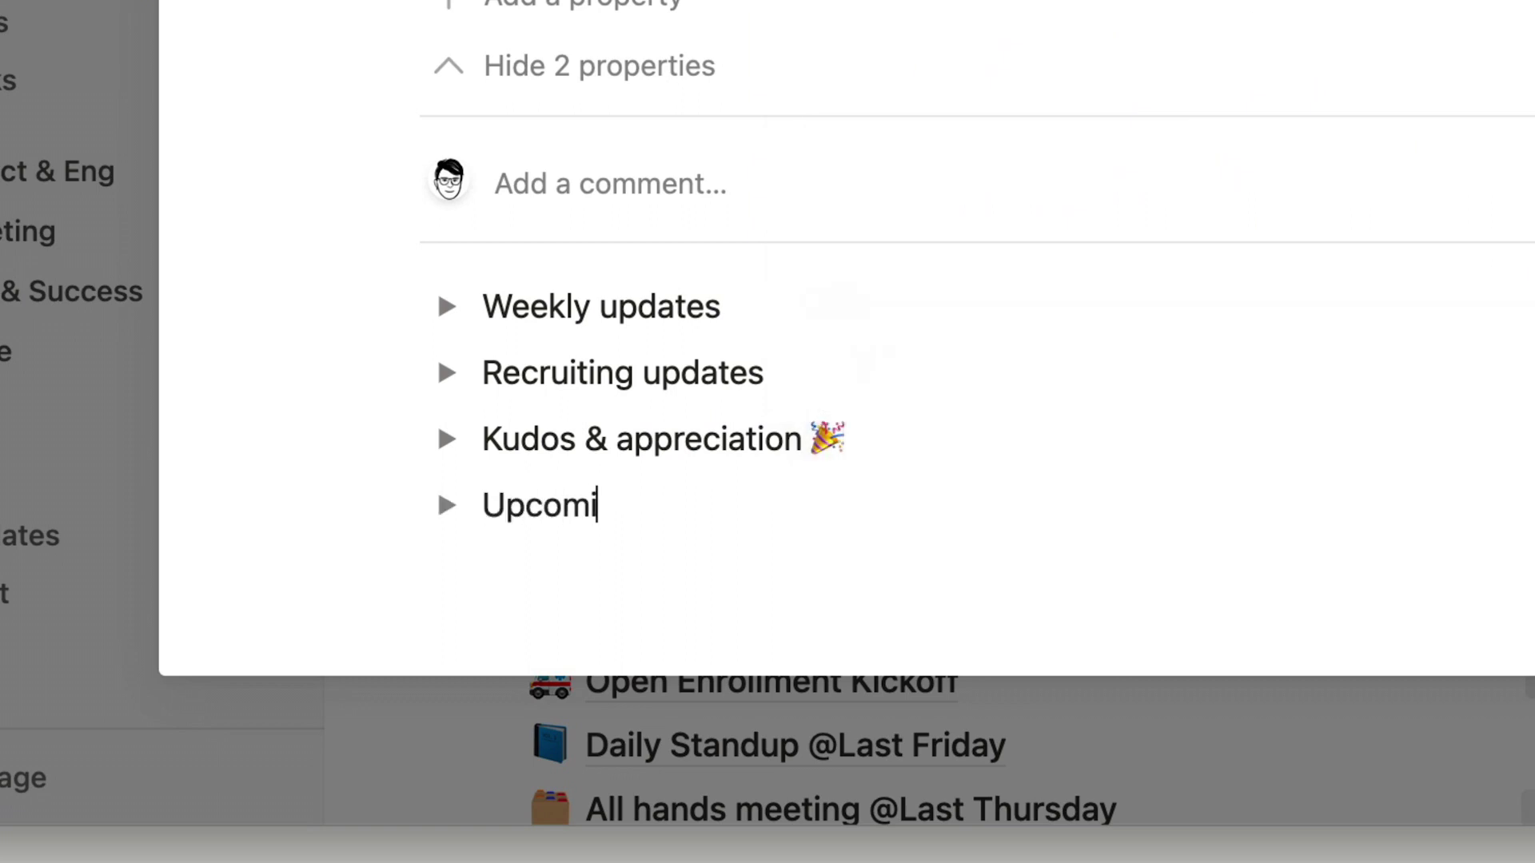
type("ng projects")
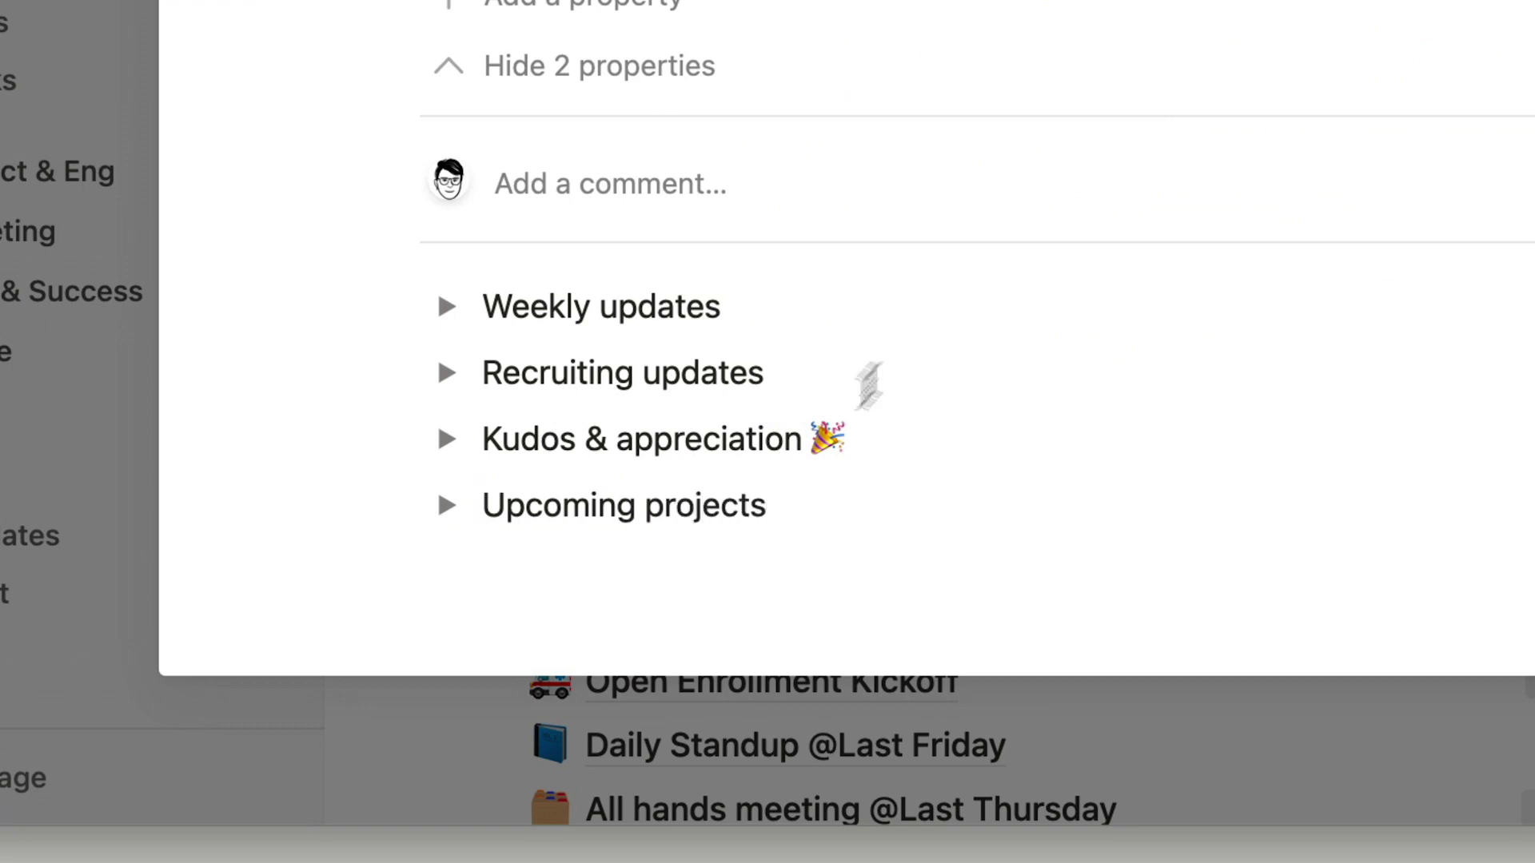
left_click(449, 508)
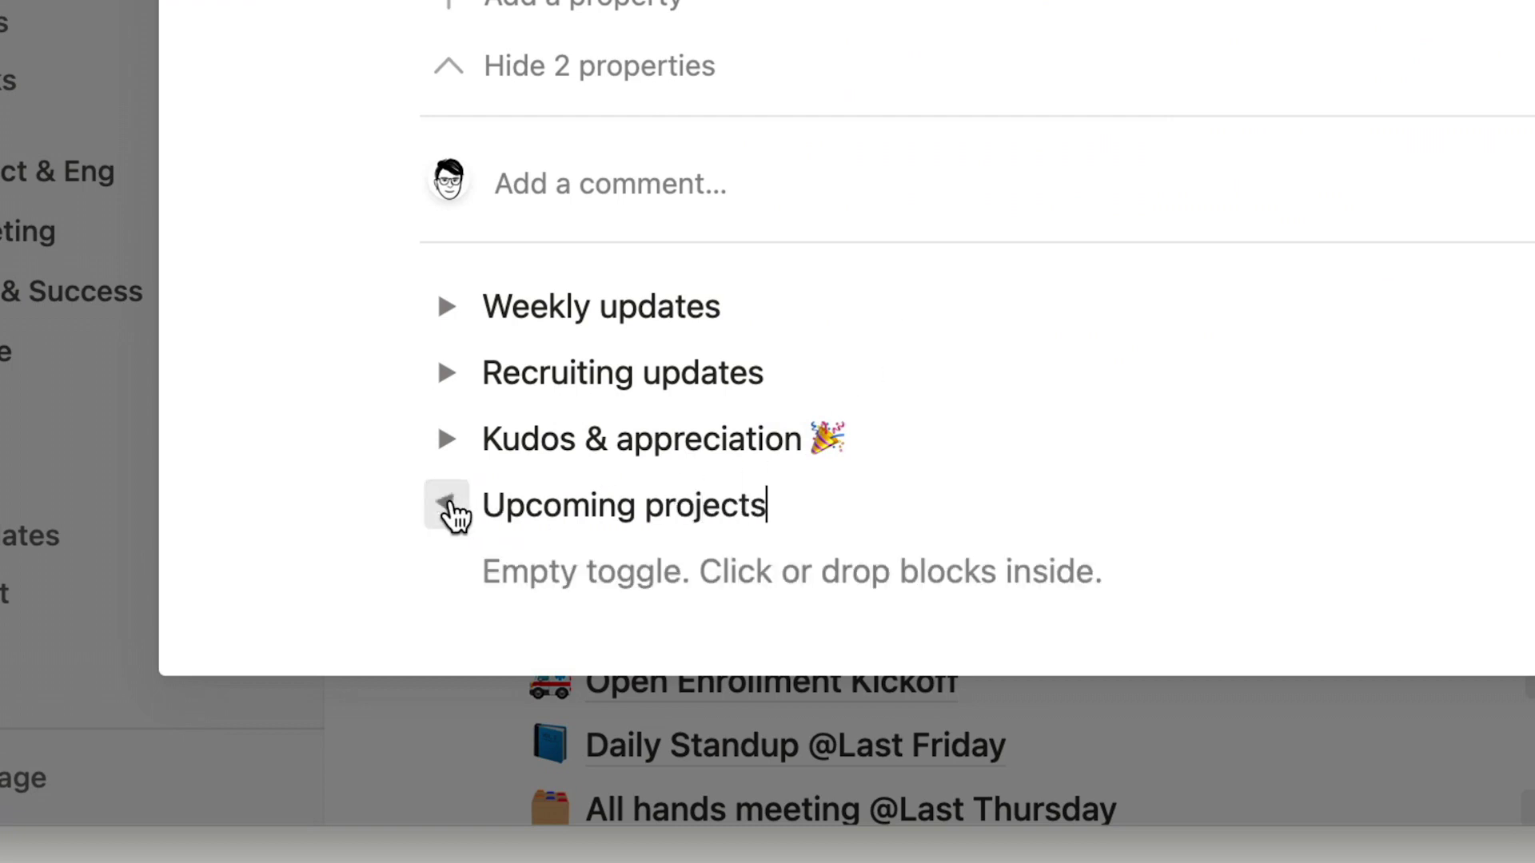
Step: Insert a linked Marketing projects table using its All view inside Upcoming projects
left_click(569, 577)
type("/d")
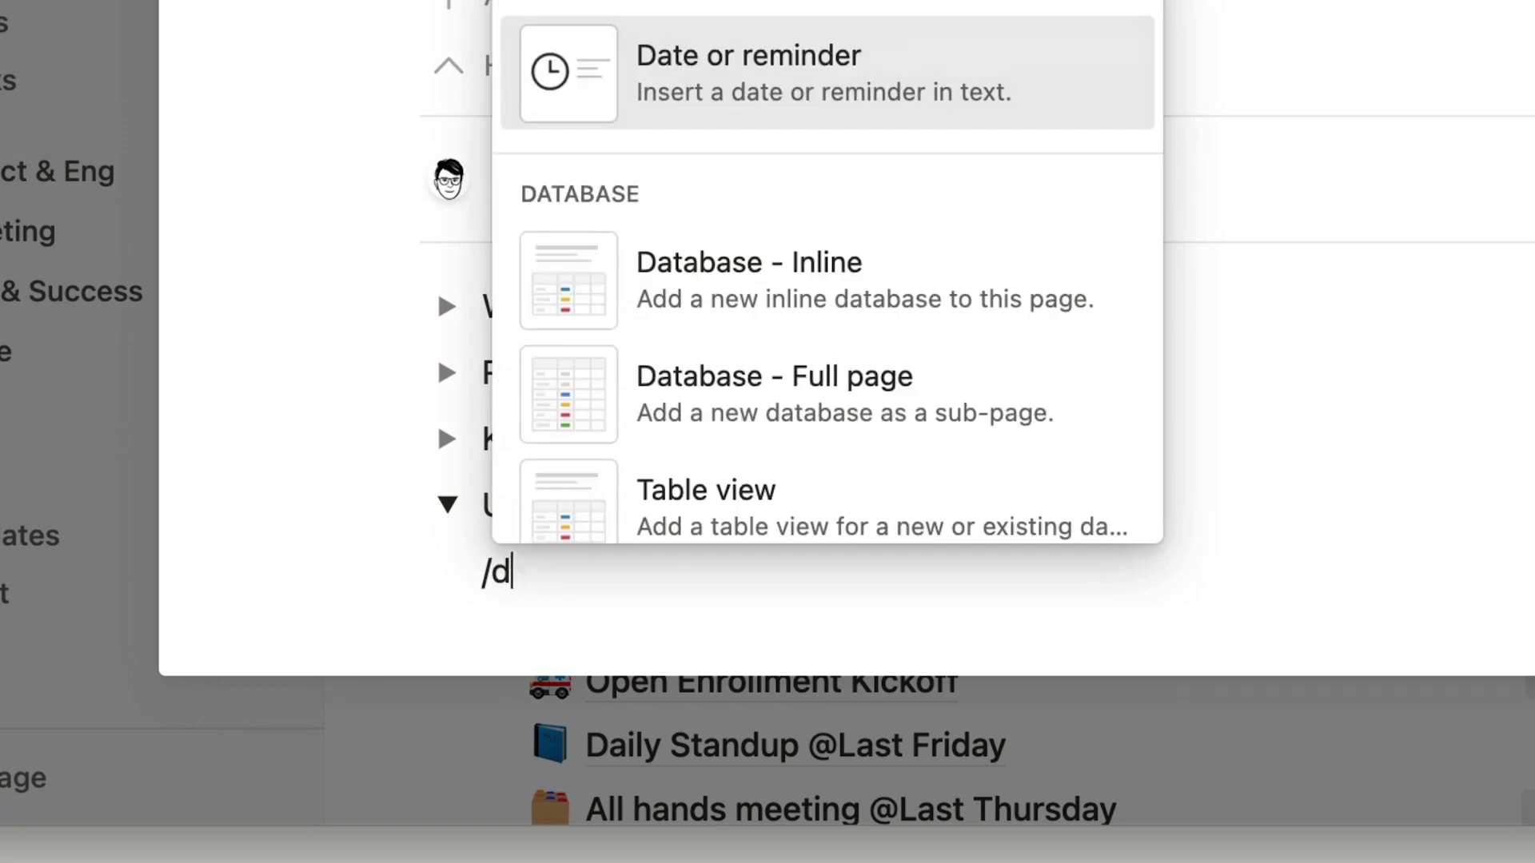
type("atabase")
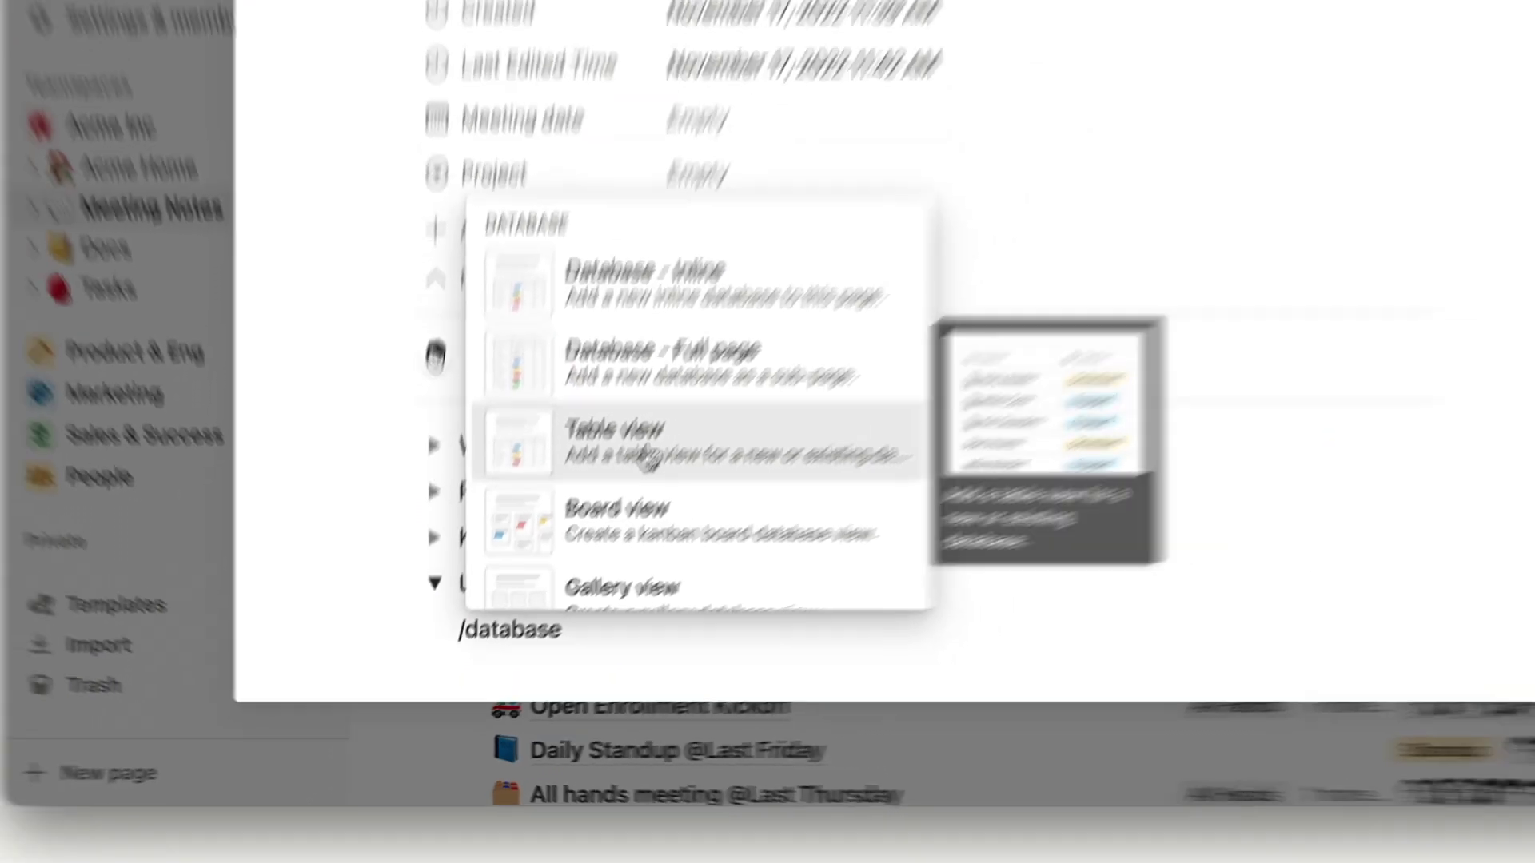
left_click(728, 340)
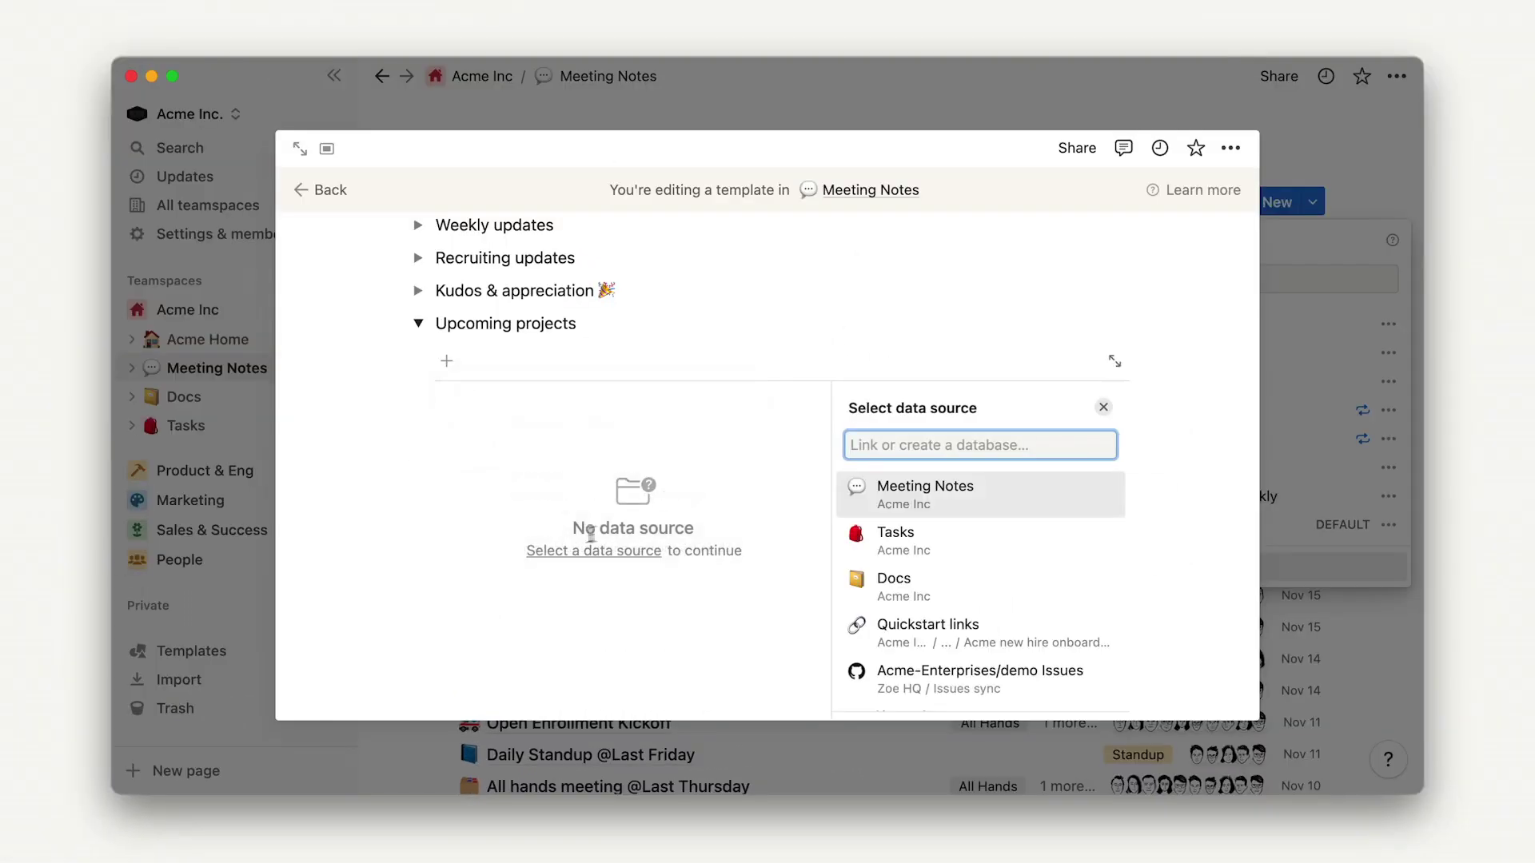
type("marketing")
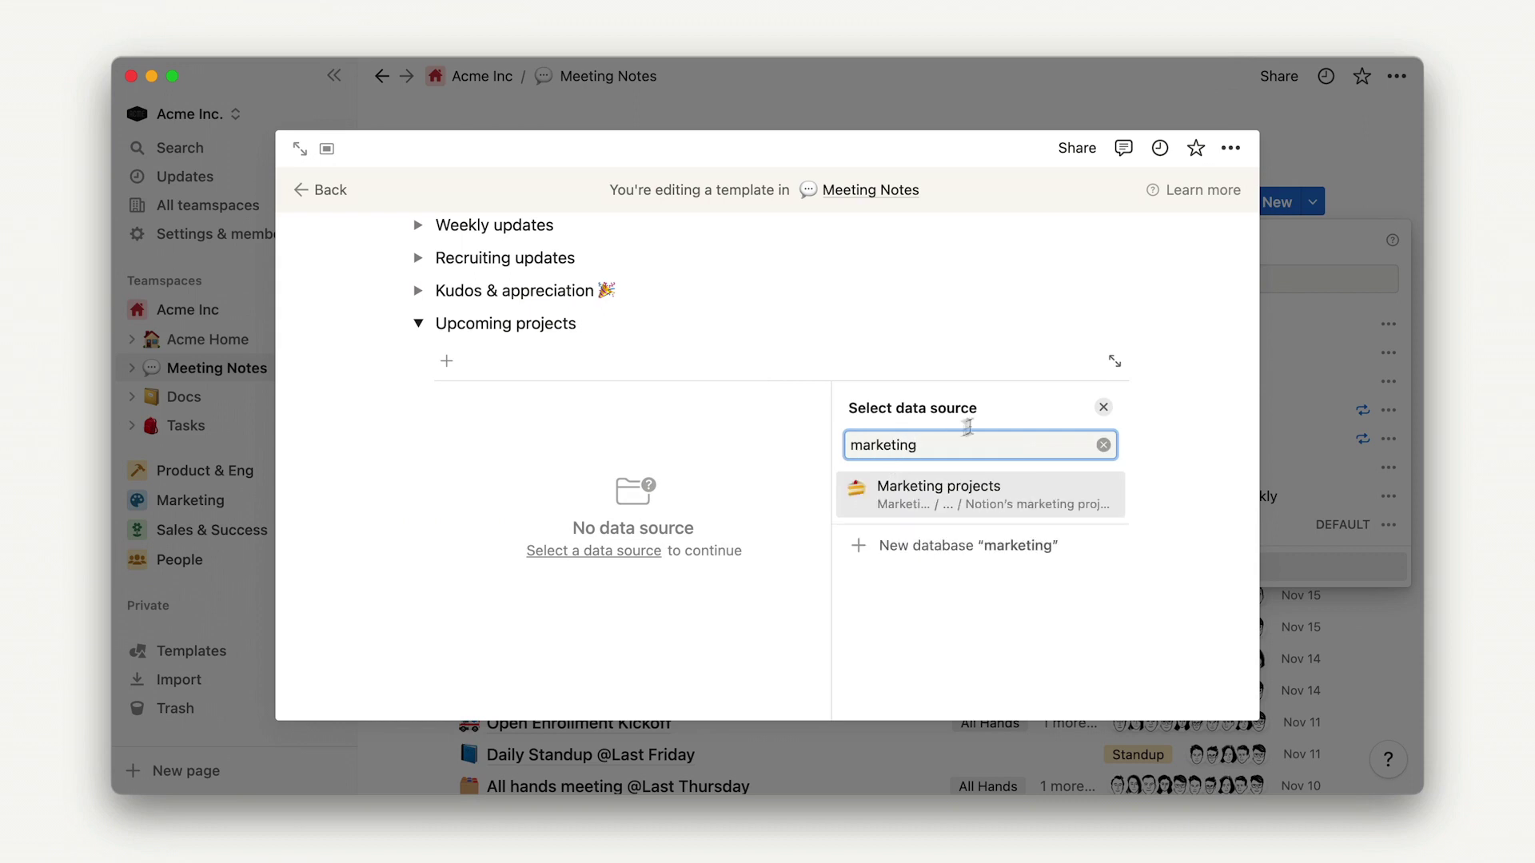
left_click(983, 500)
left_click(889, 442)
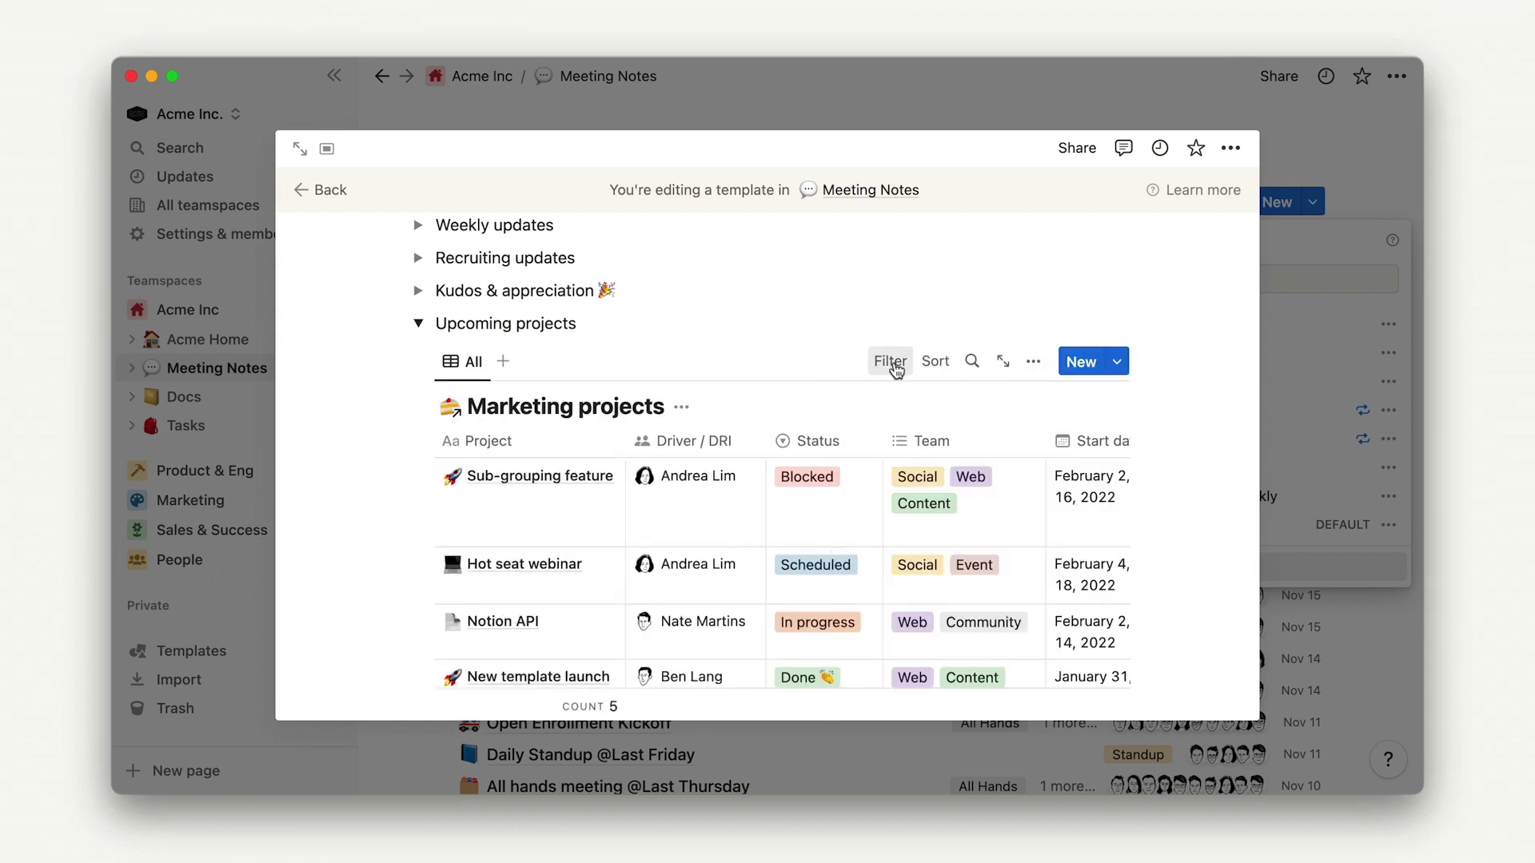
Step: Filter the table to Target ship date on or before one month from now, saved for everyone
left_click(891, 362)
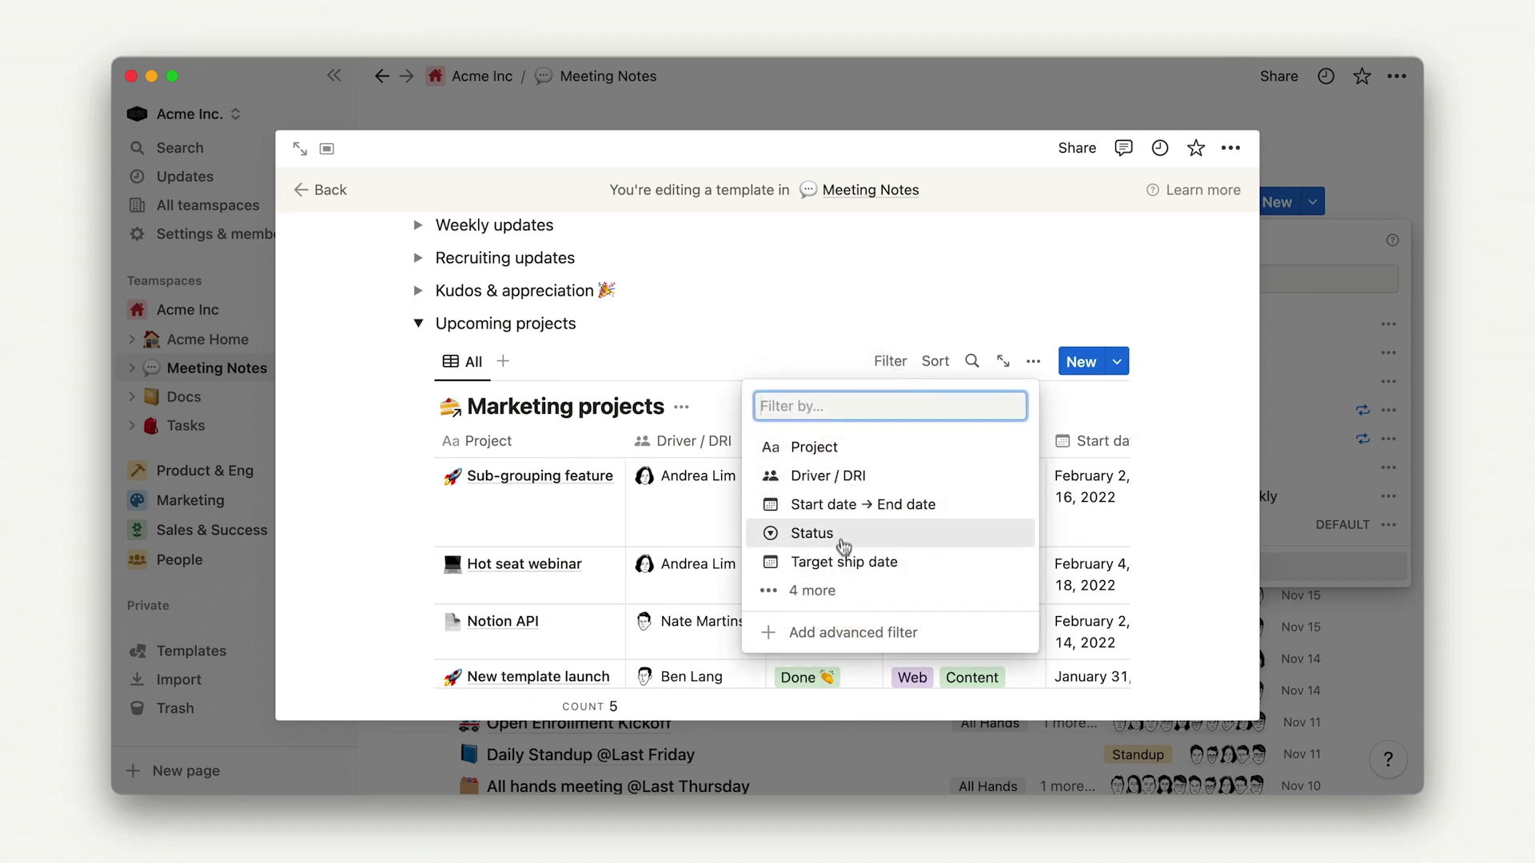
left_click(842, 563)
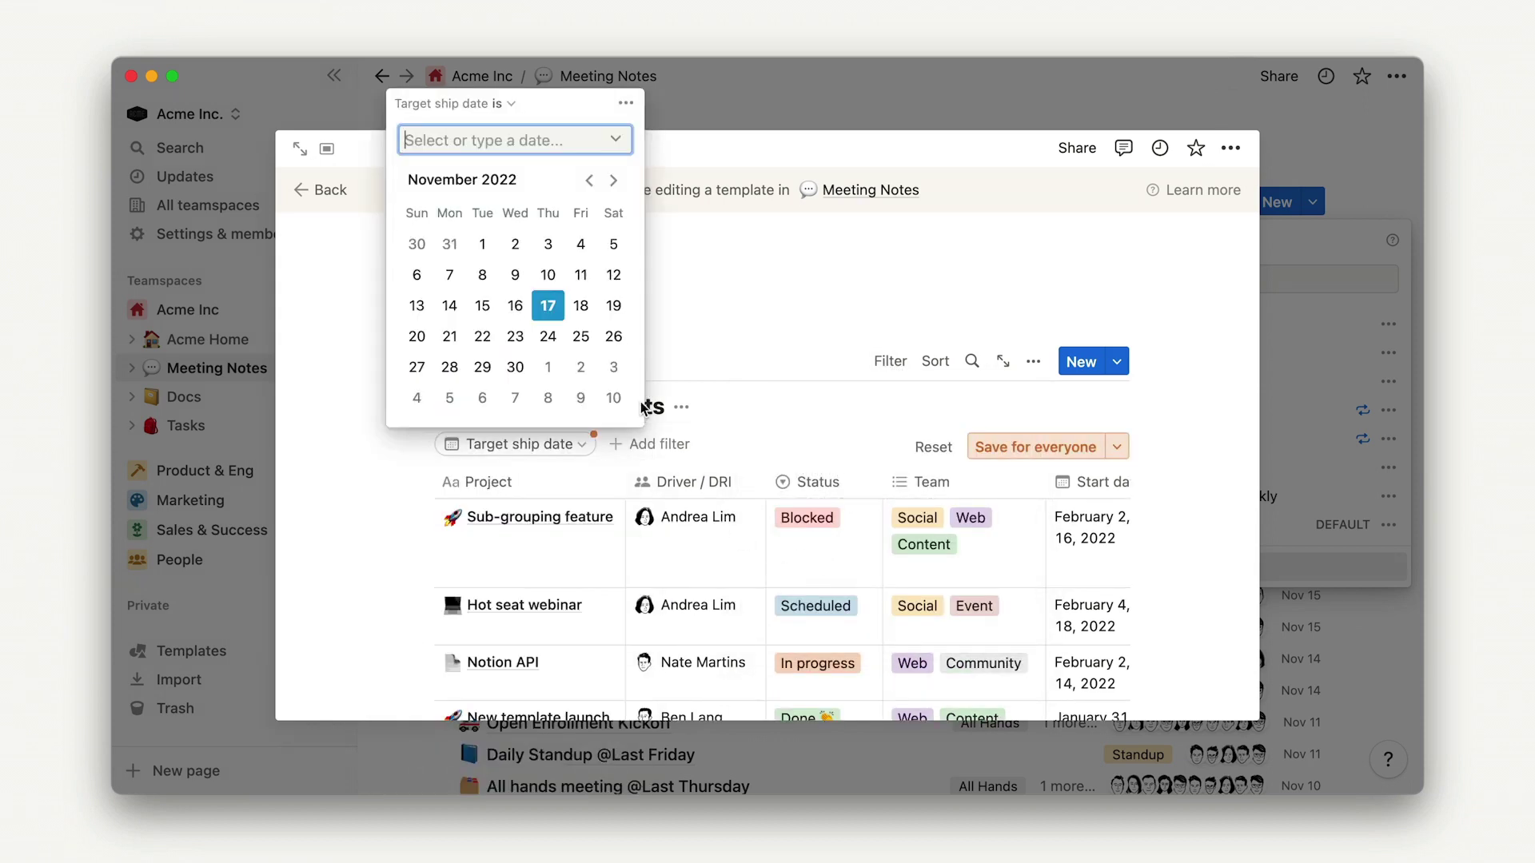
left_click(626, 103)
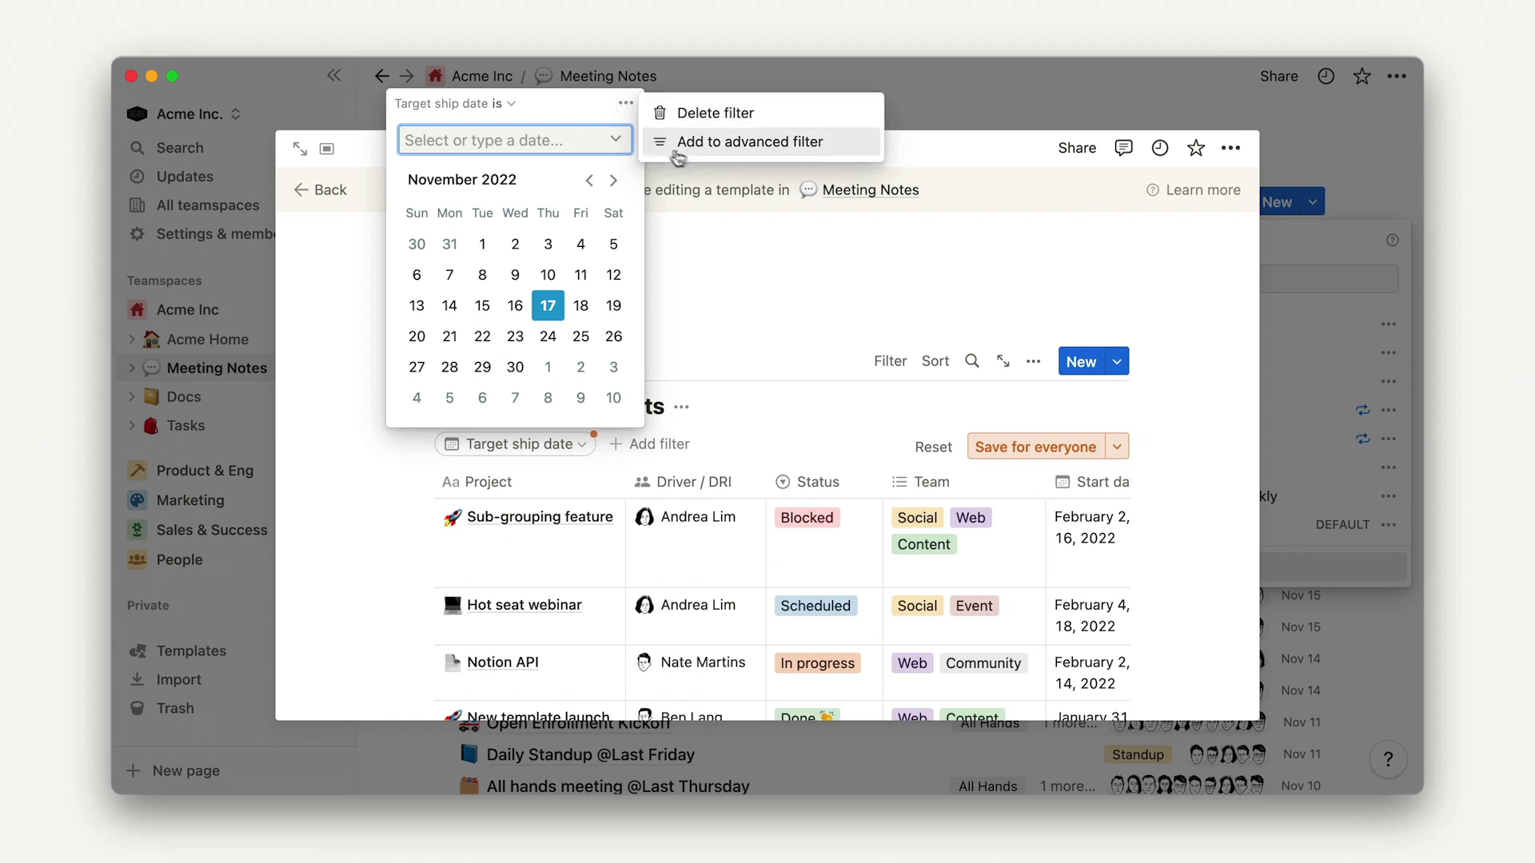
left_click(710, 143)
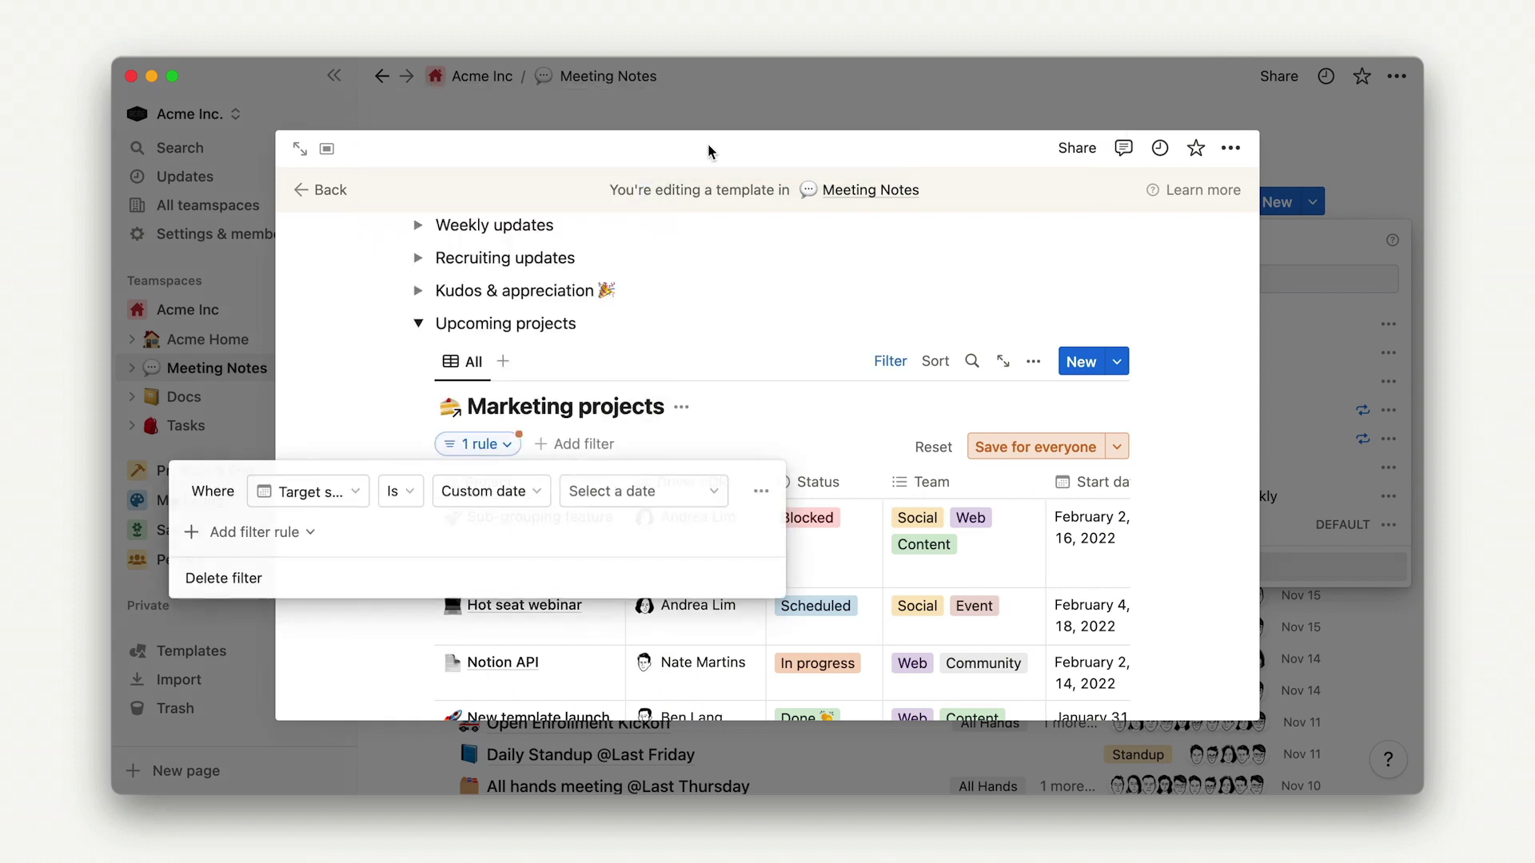
left_click(400, 491)
left_click(367, 616)
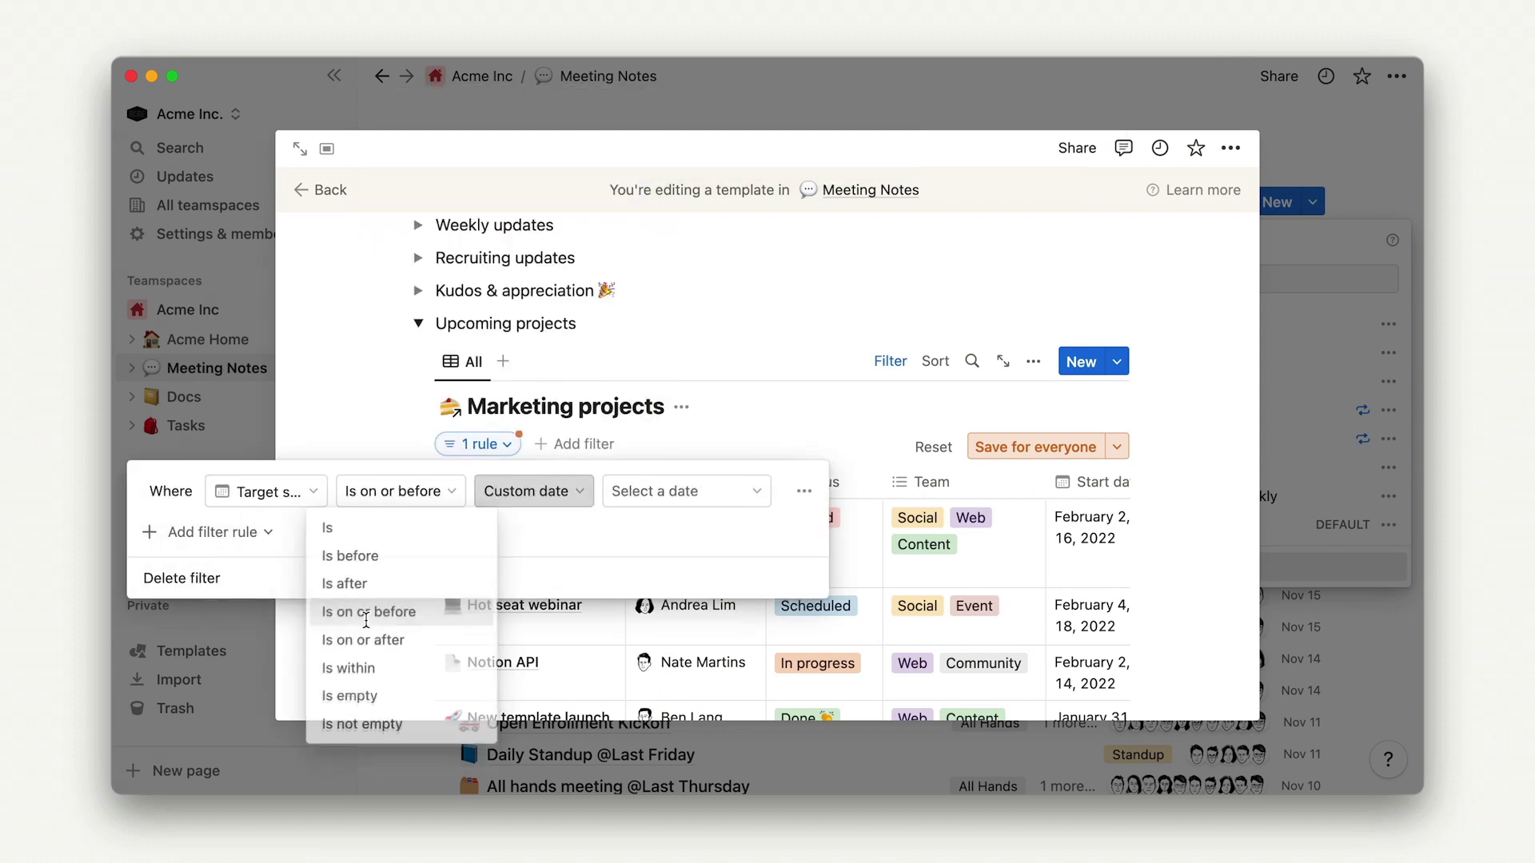
left_click(543, 493)
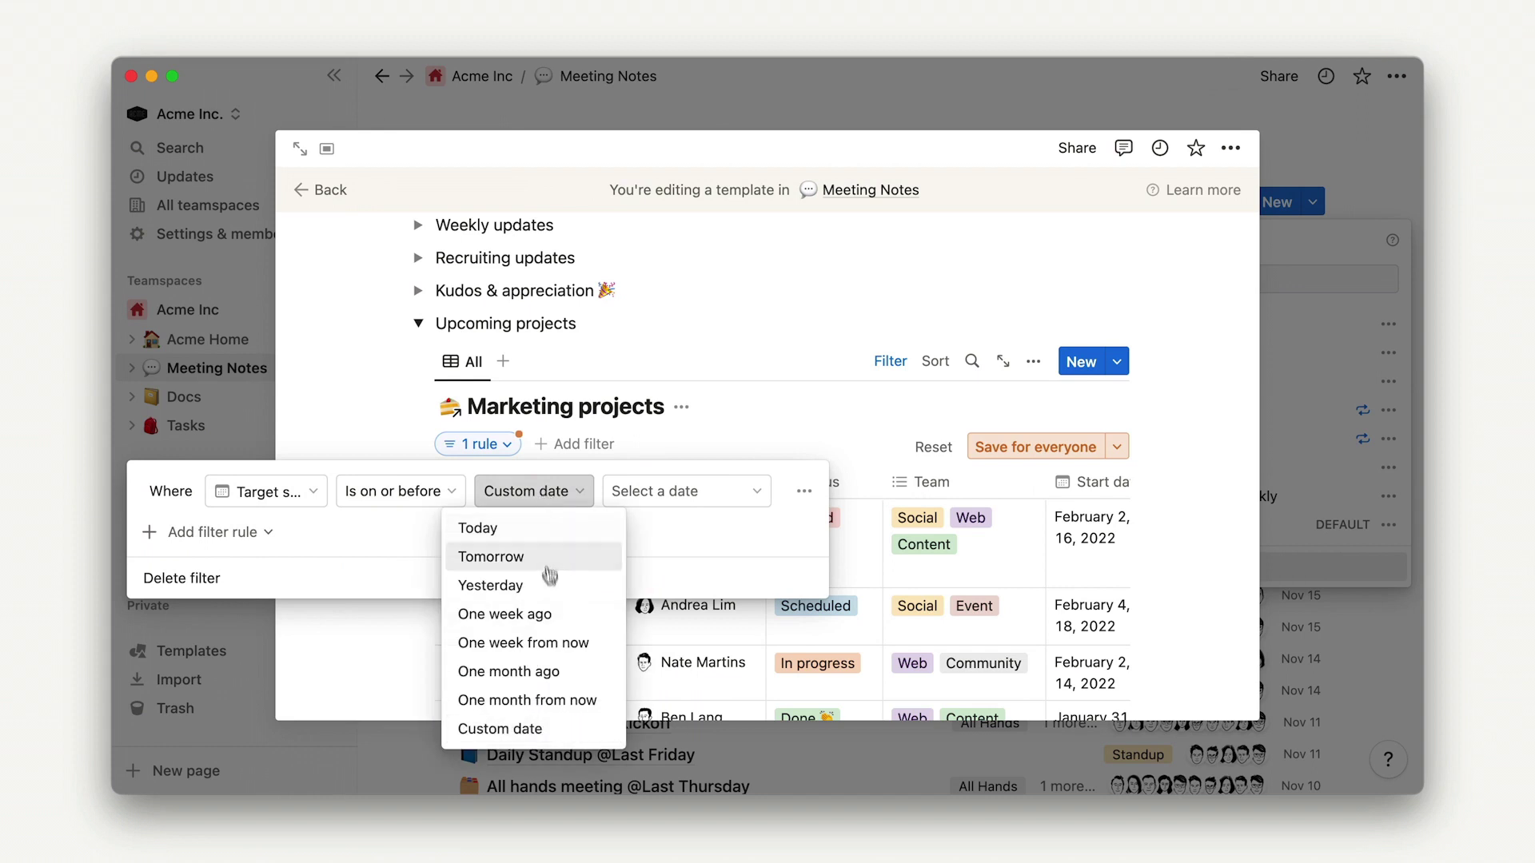
left_click(544, 703)
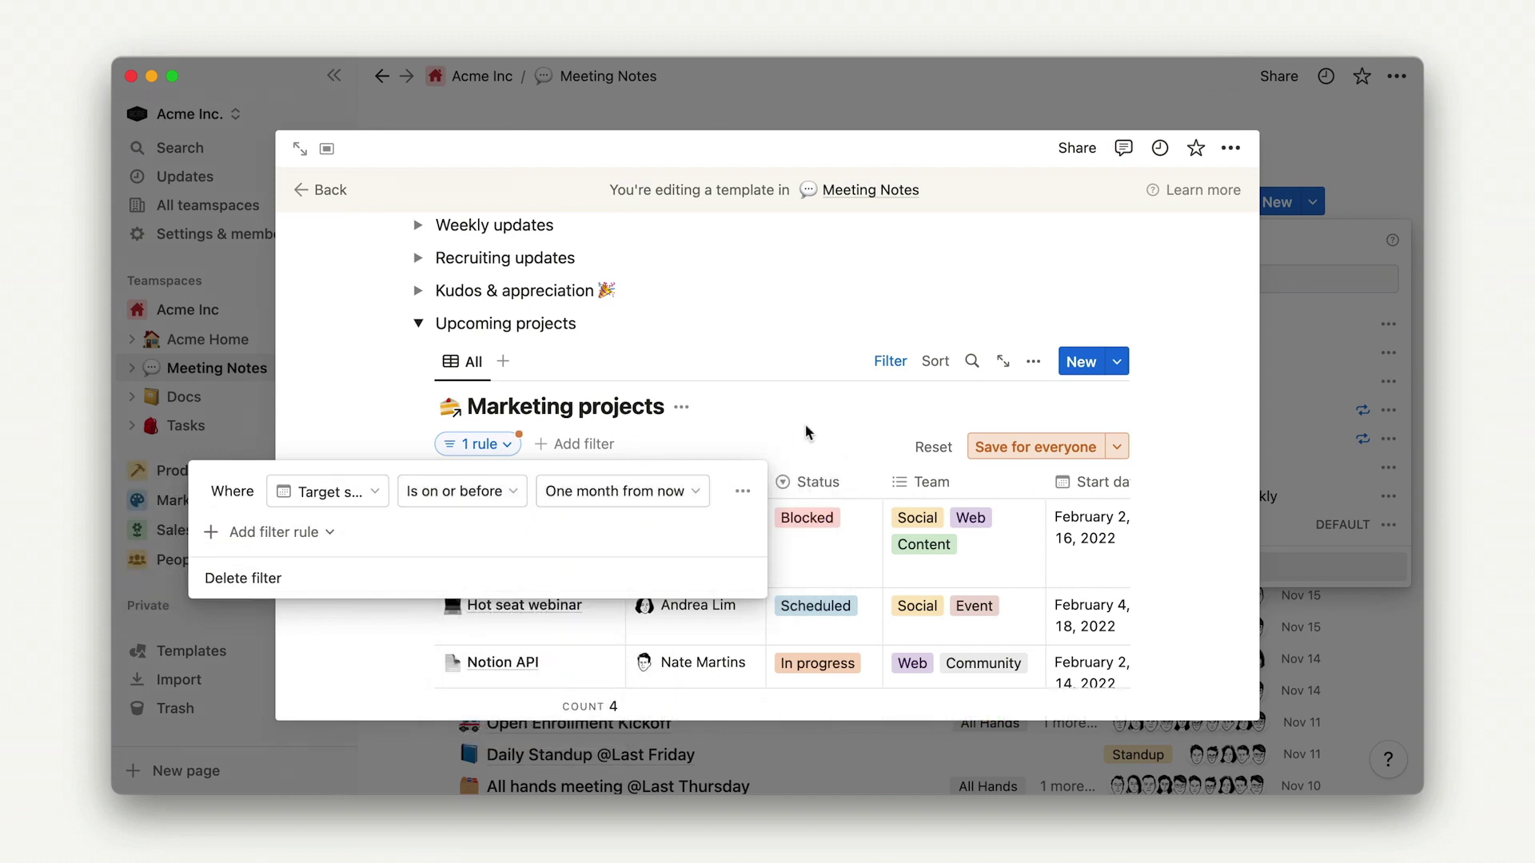
left_click(810, 430)
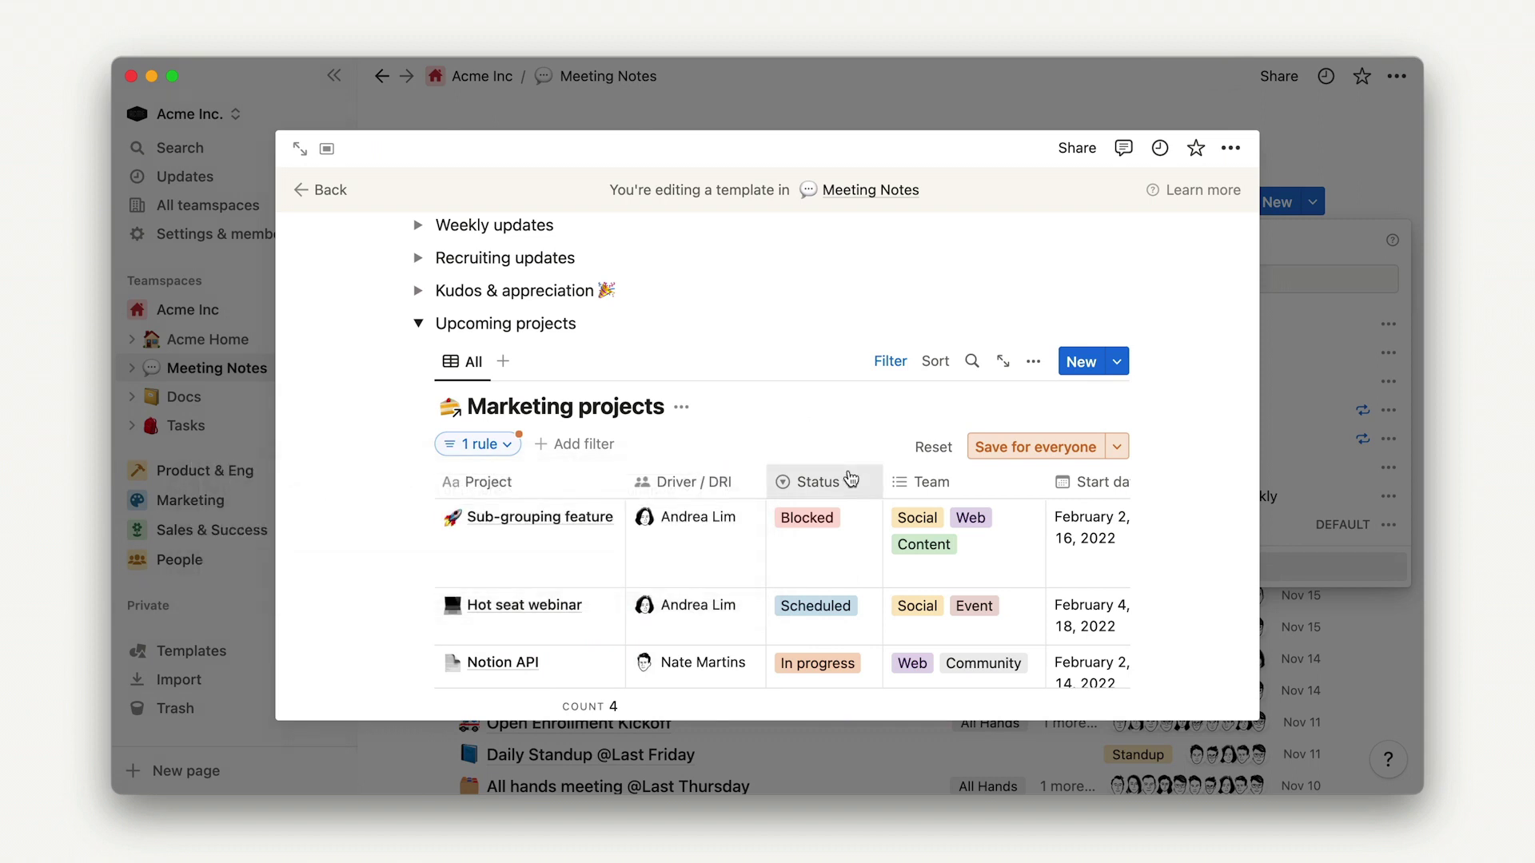
scroll(849, 477, "down", 2)
scroll(850, 477, "down", 3)
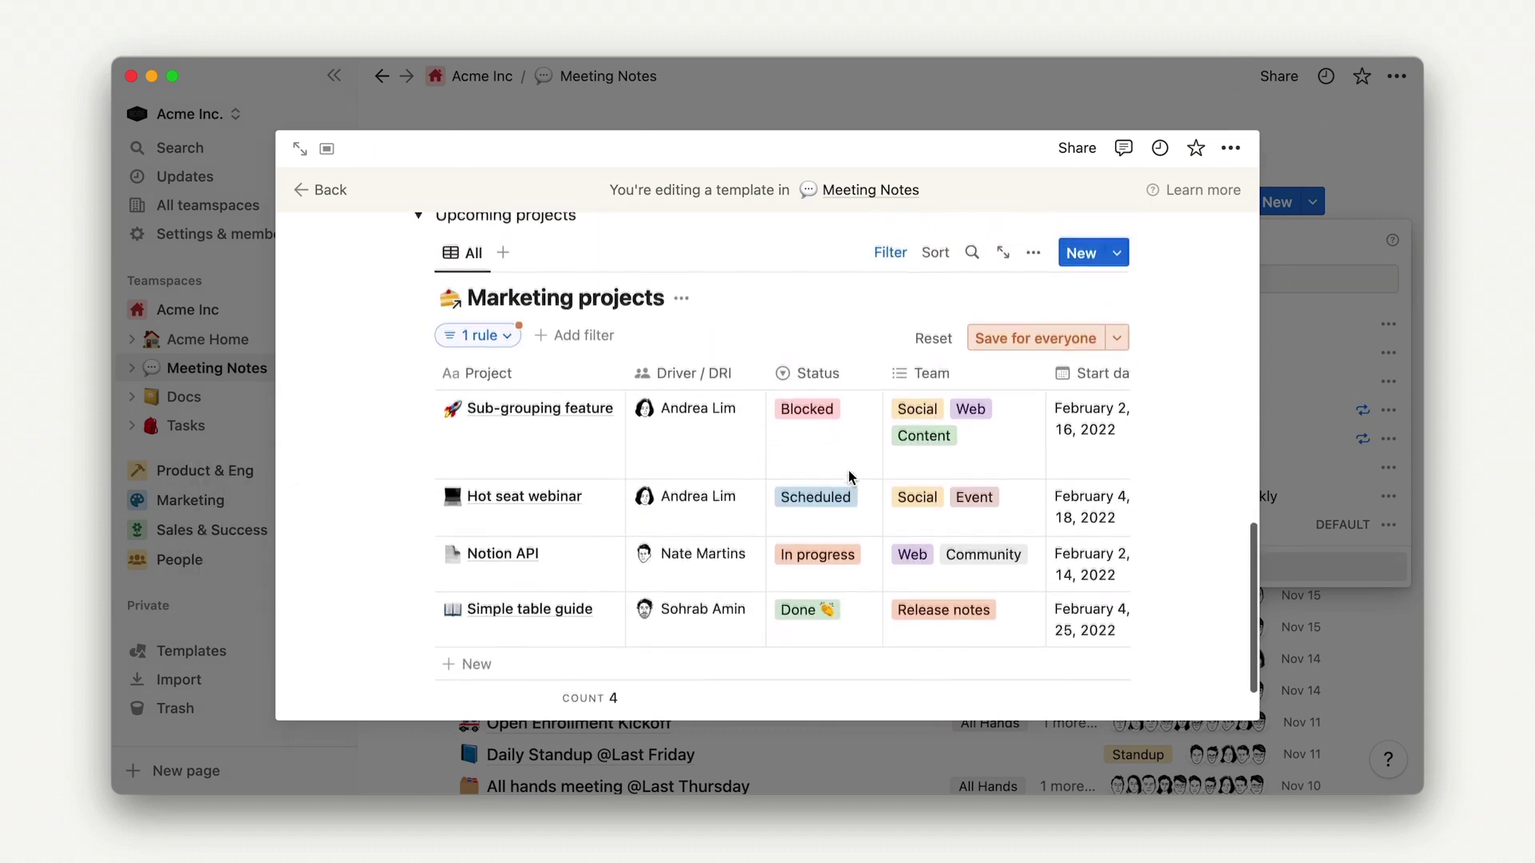
left_click(1035, 386)
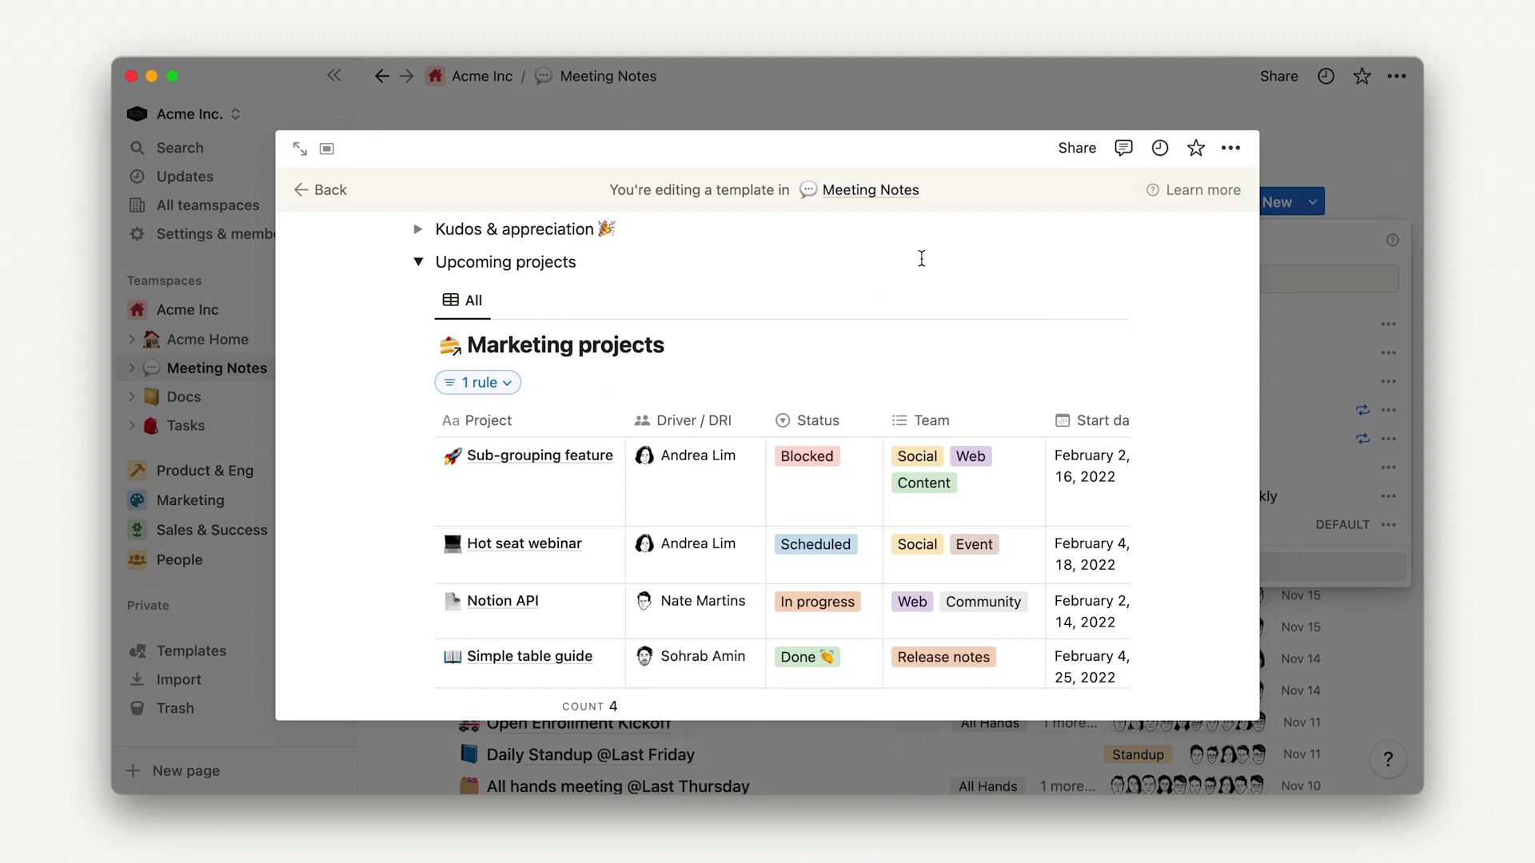
scroll(920, 258, "up", 3)
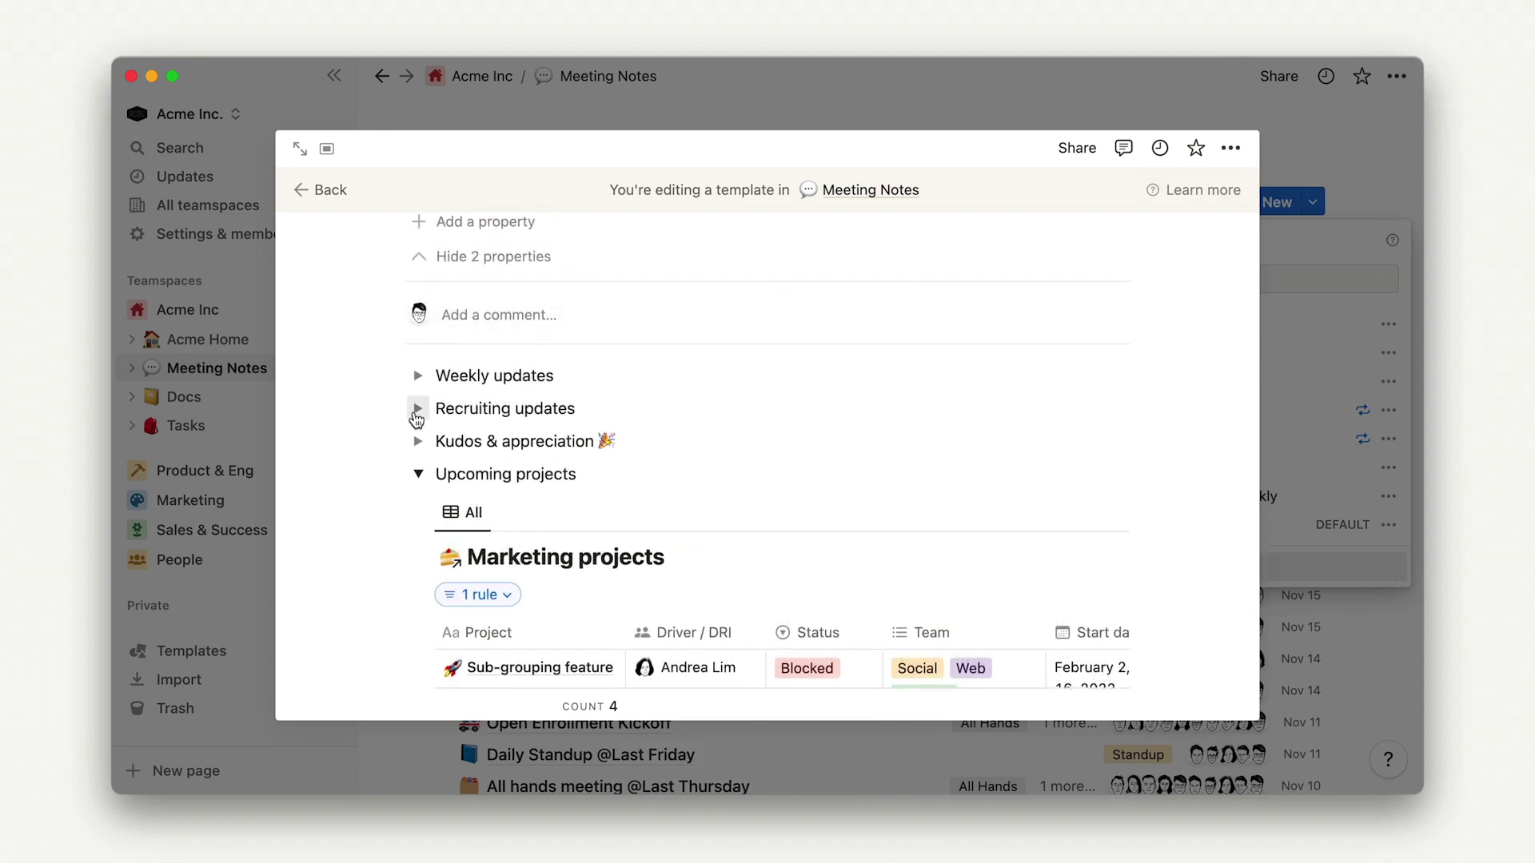
Step: Add gray instructions under Recruiting updates asking for role name, status and any asks
left_click(417, 411)
left_click(454, 444)
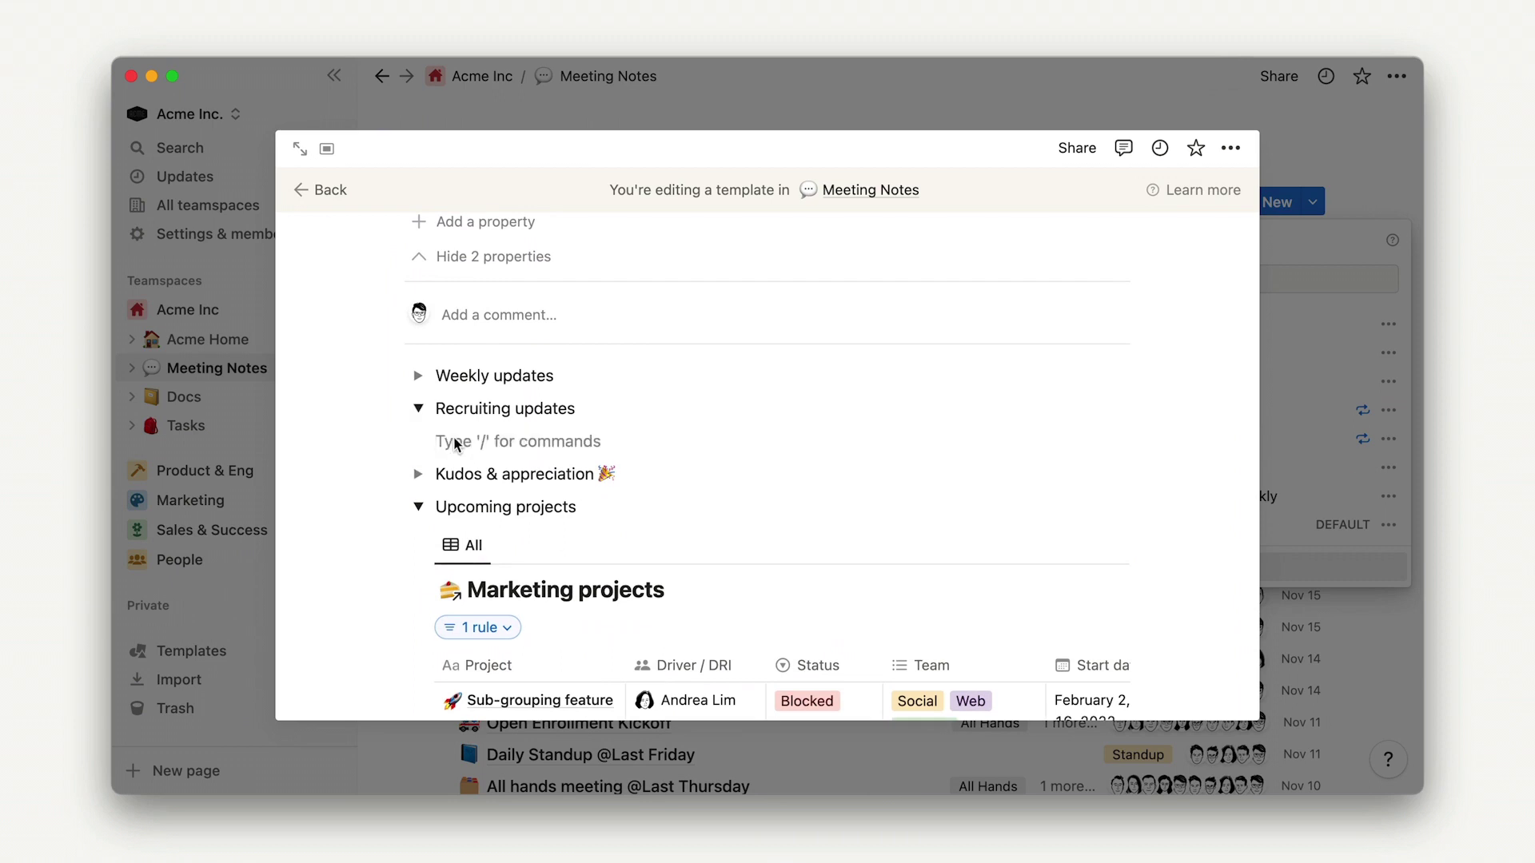
type("/gray")
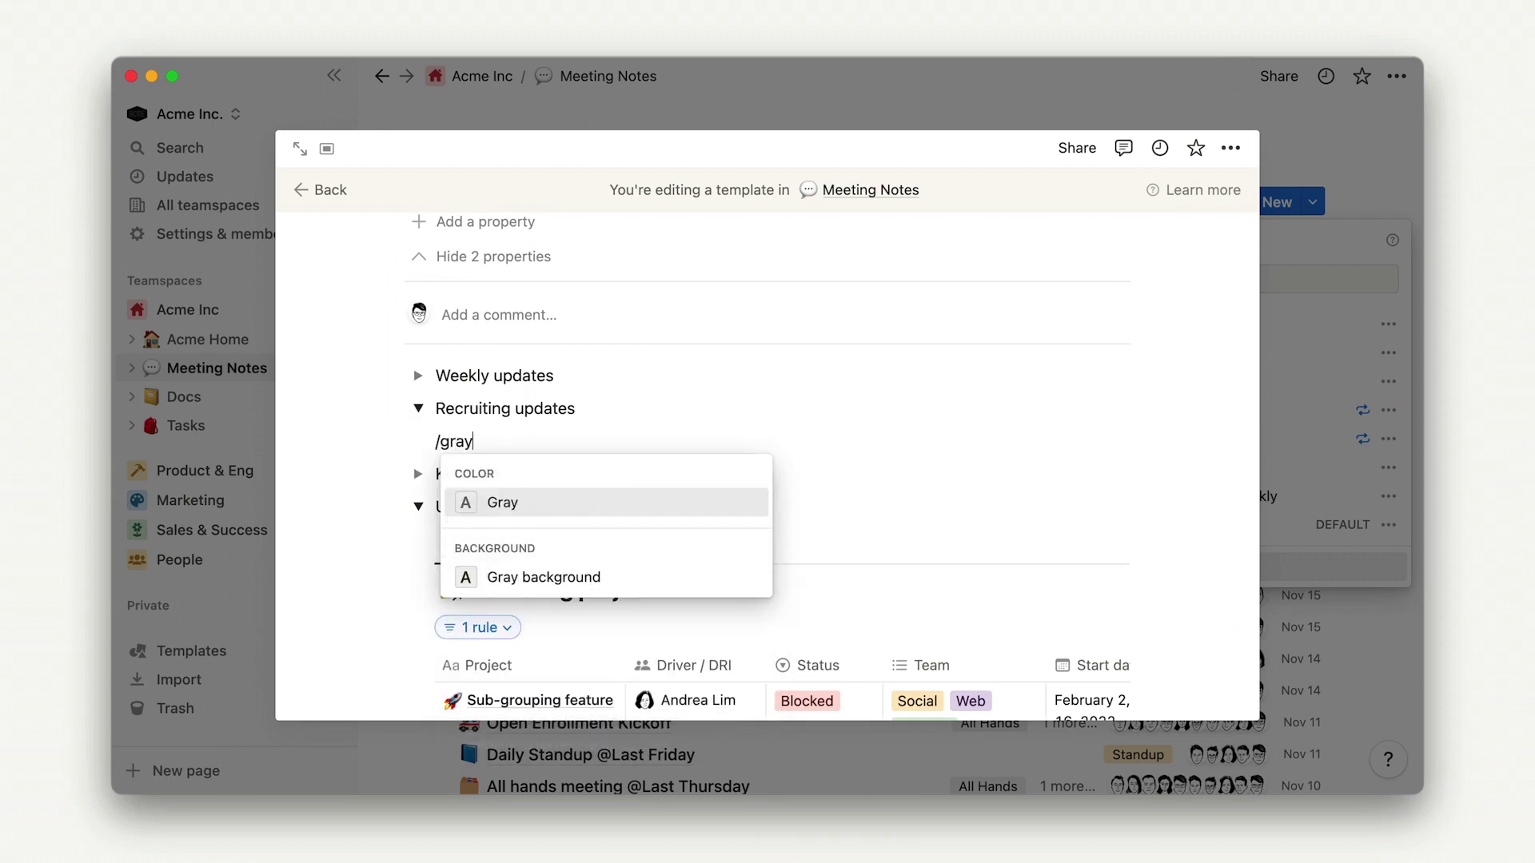
key("Return")
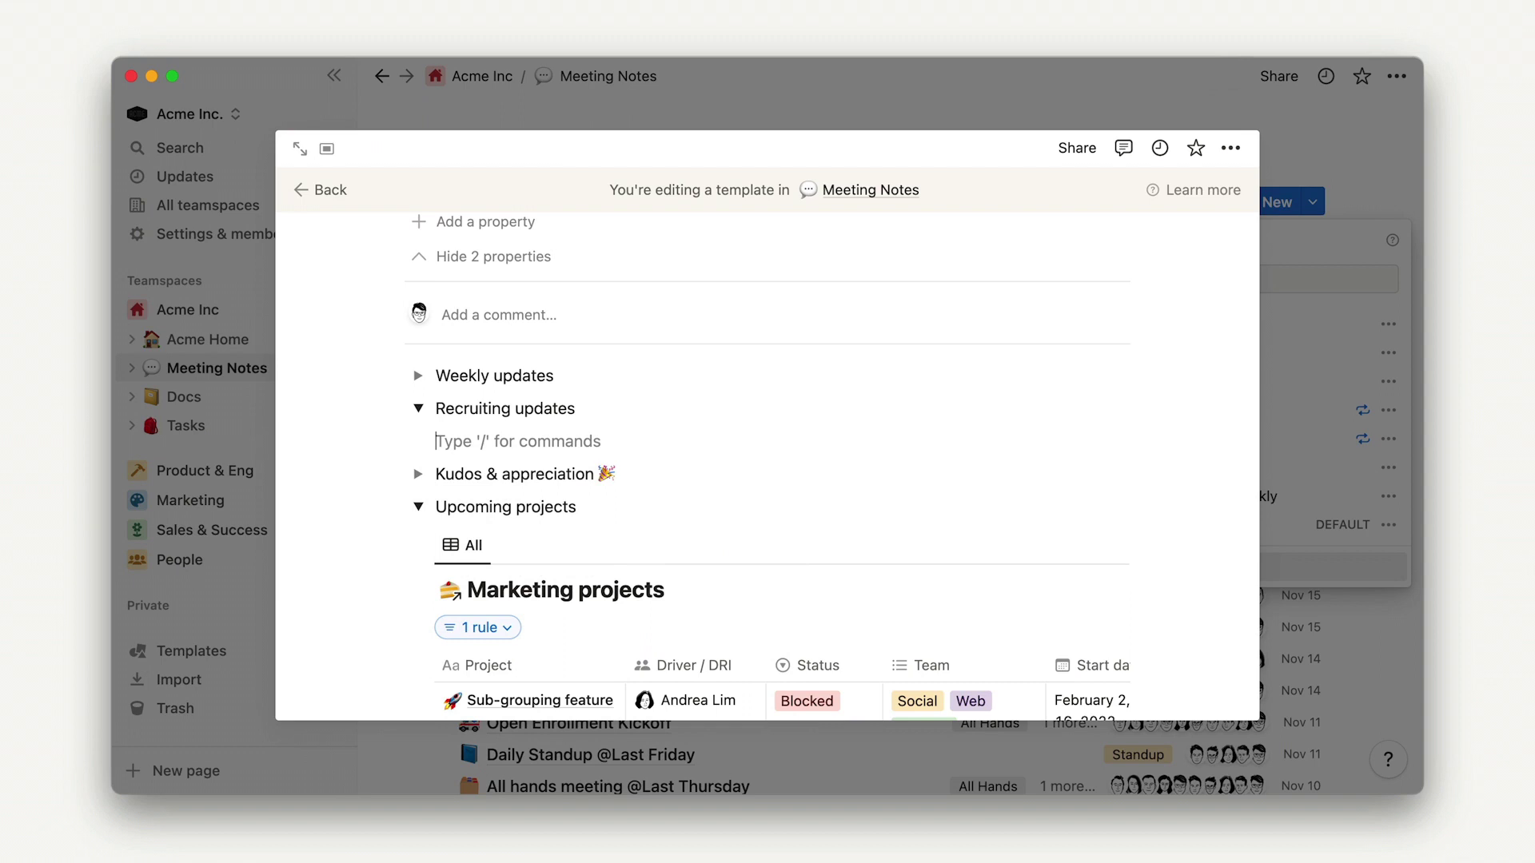
type("Please fill this out befor")
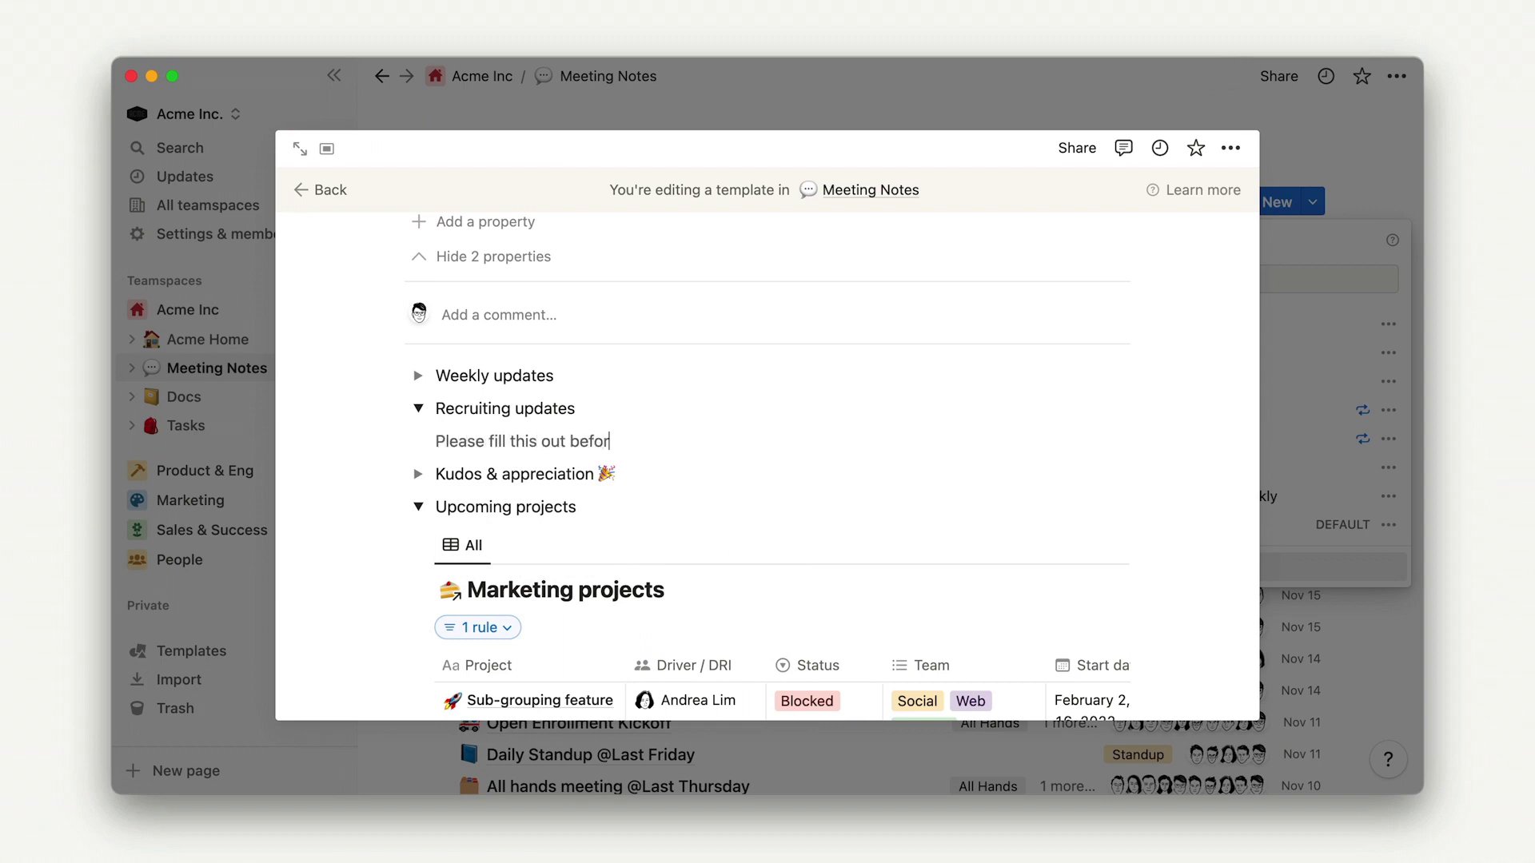
type("e our weekly meeting")
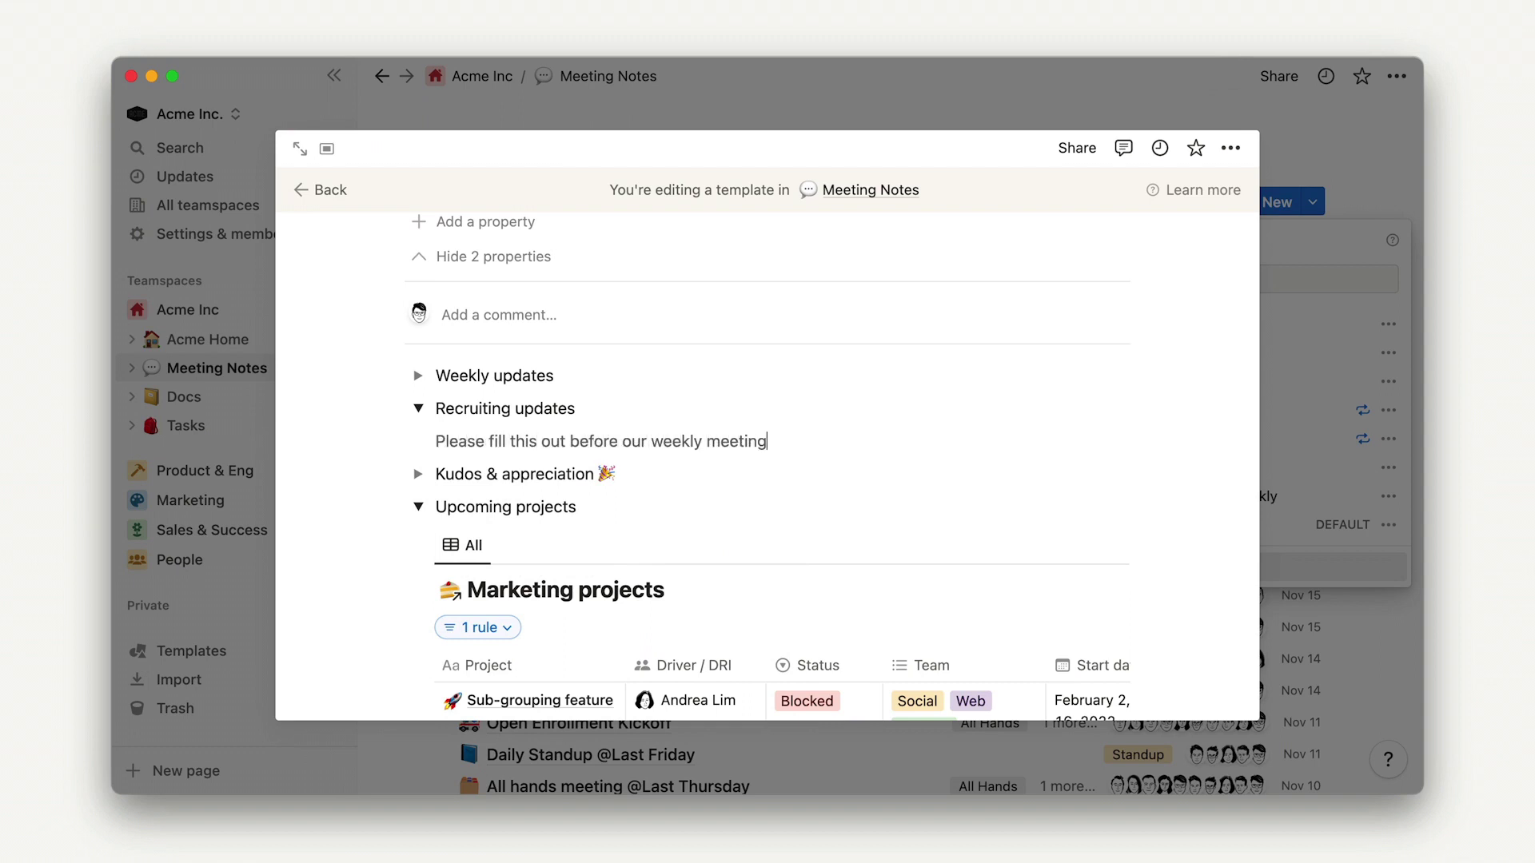
type(" with role name, status")
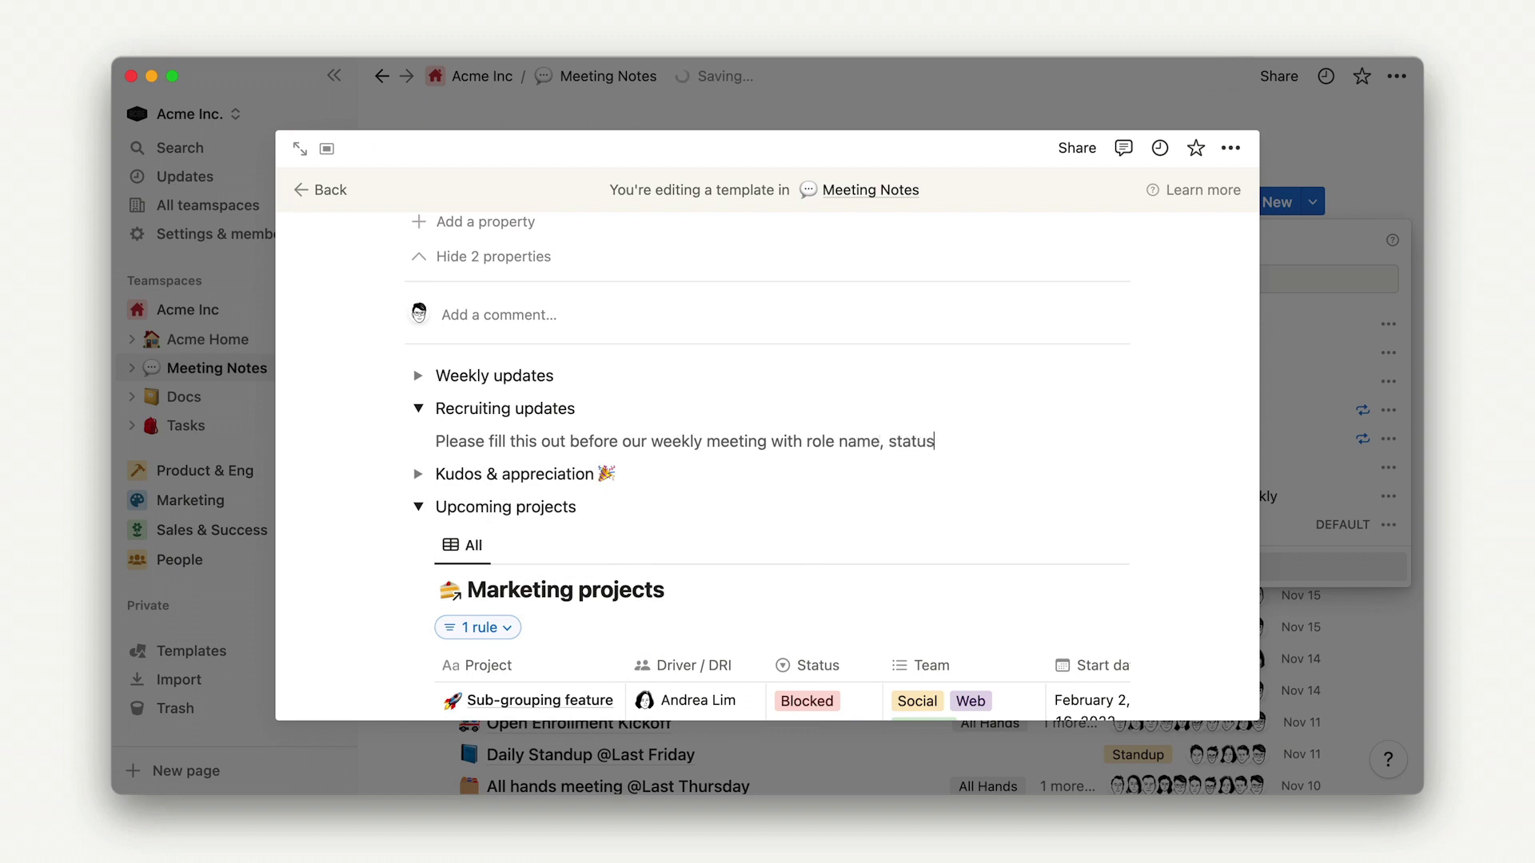
type(", and any asks for the team.")
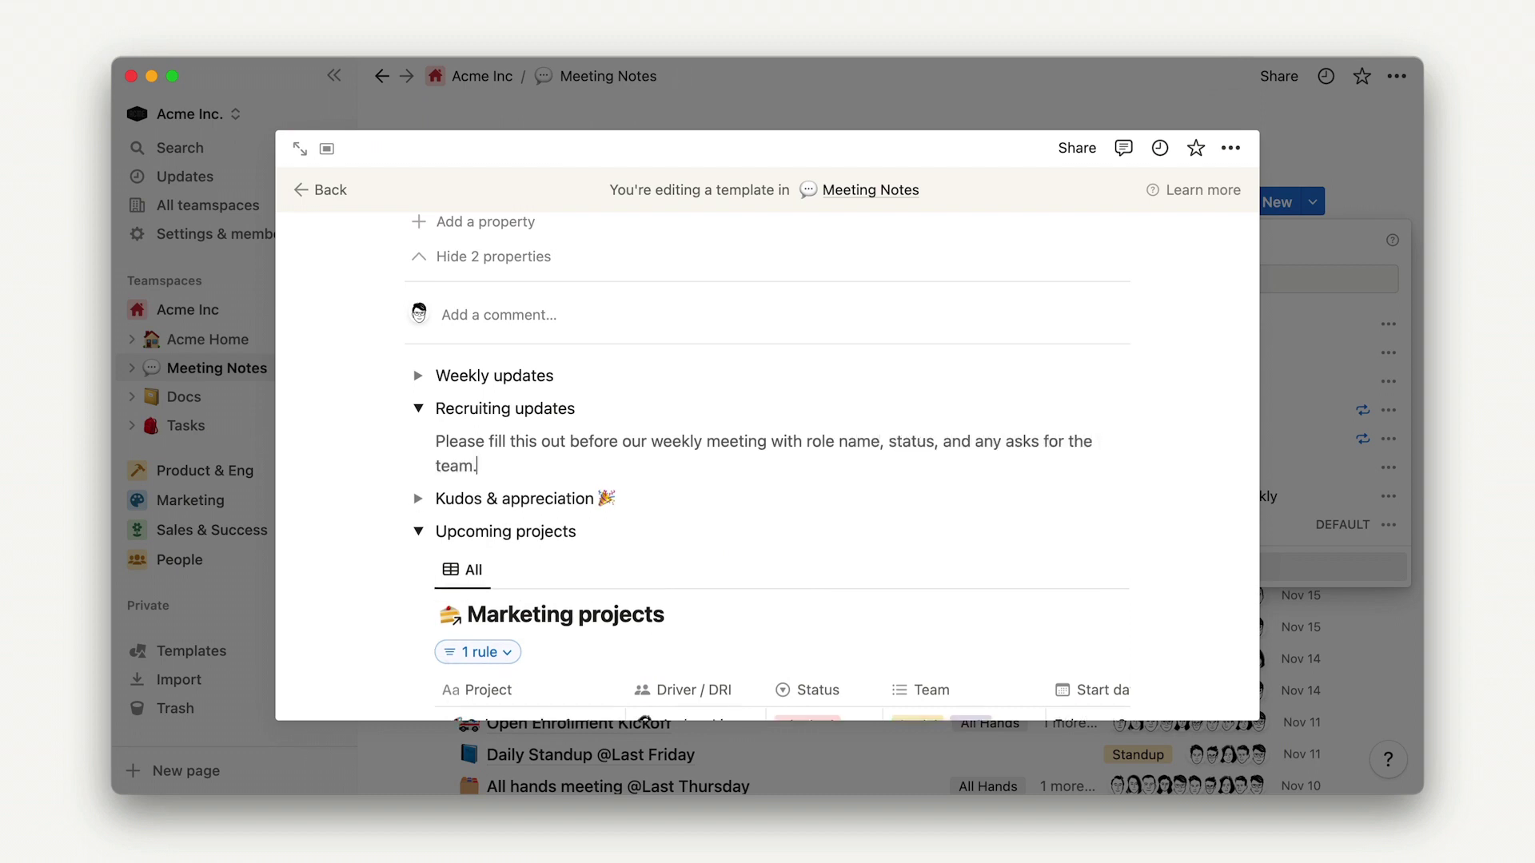
key("Return")
Step: Add the line 'Head of PMM | Actively interviewing | Refer your candidates now!' in gray
type("Hea")
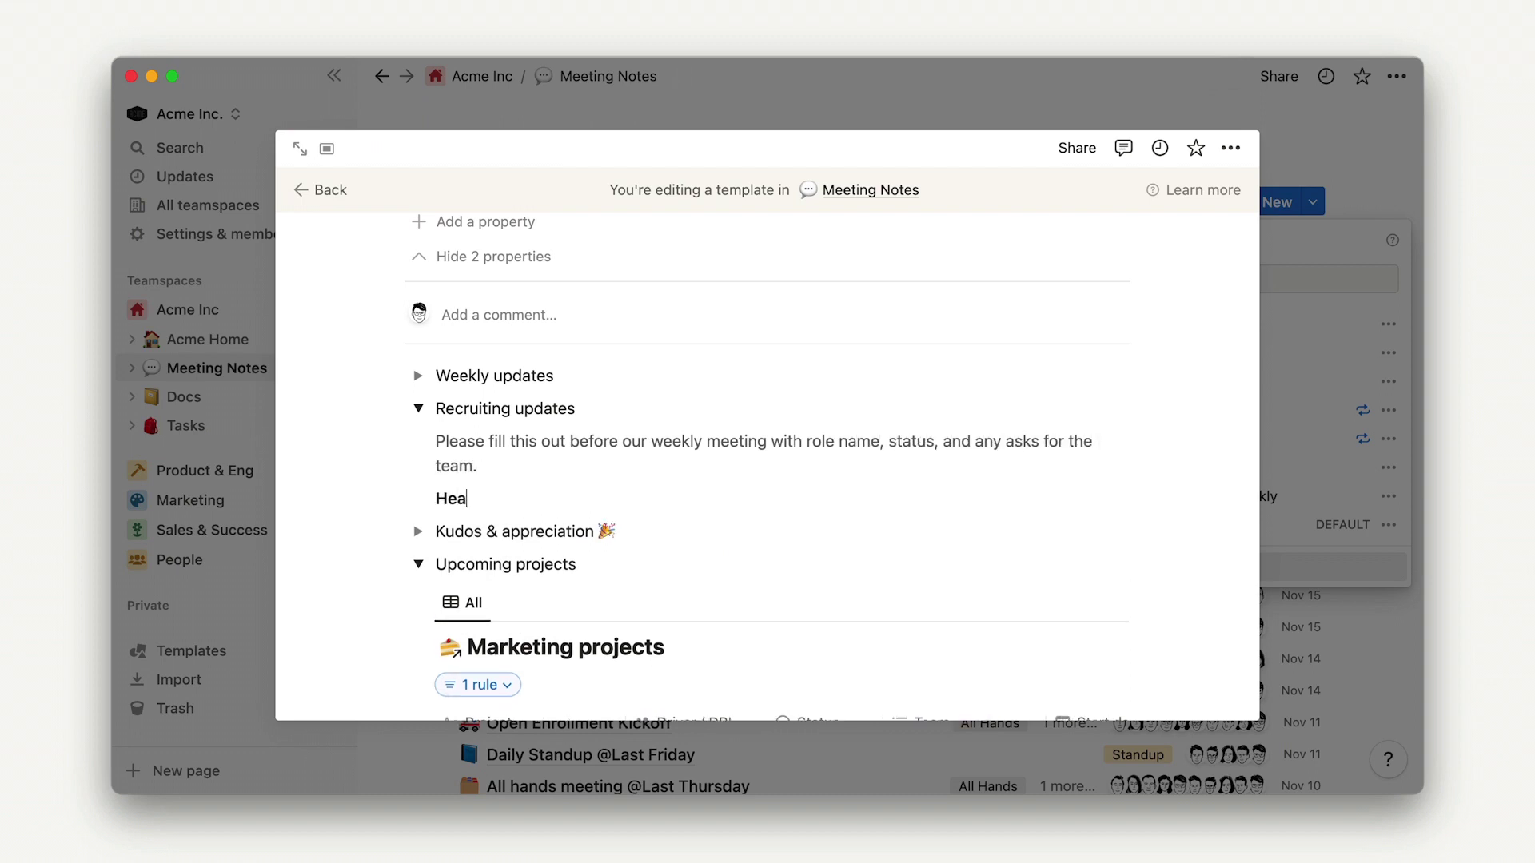
type("d of PMM")
type(" | Actively | Actively interviewin")
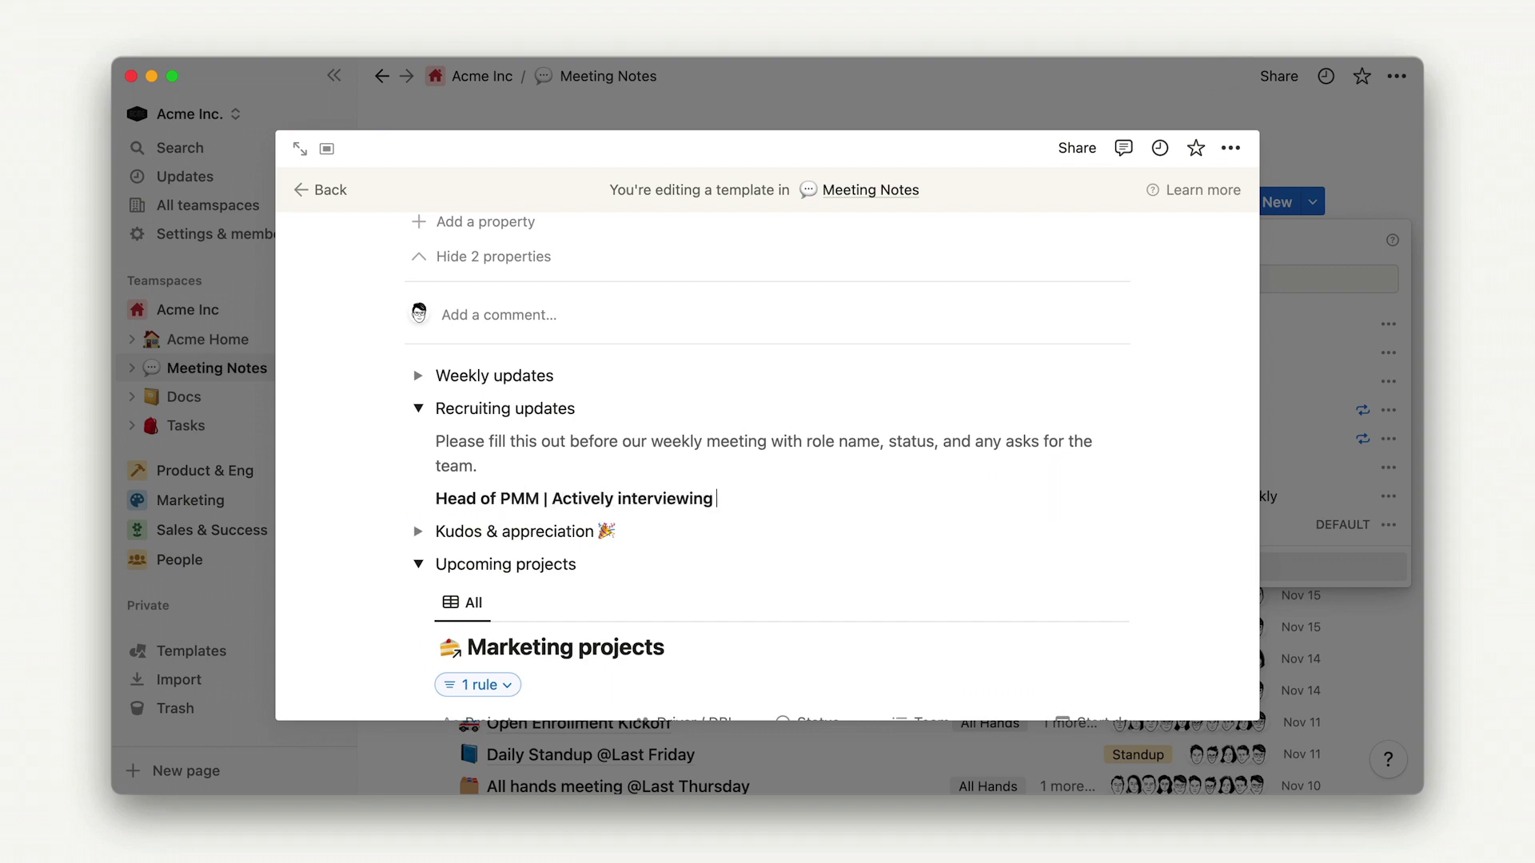
type("g | Refer your candidates now!")
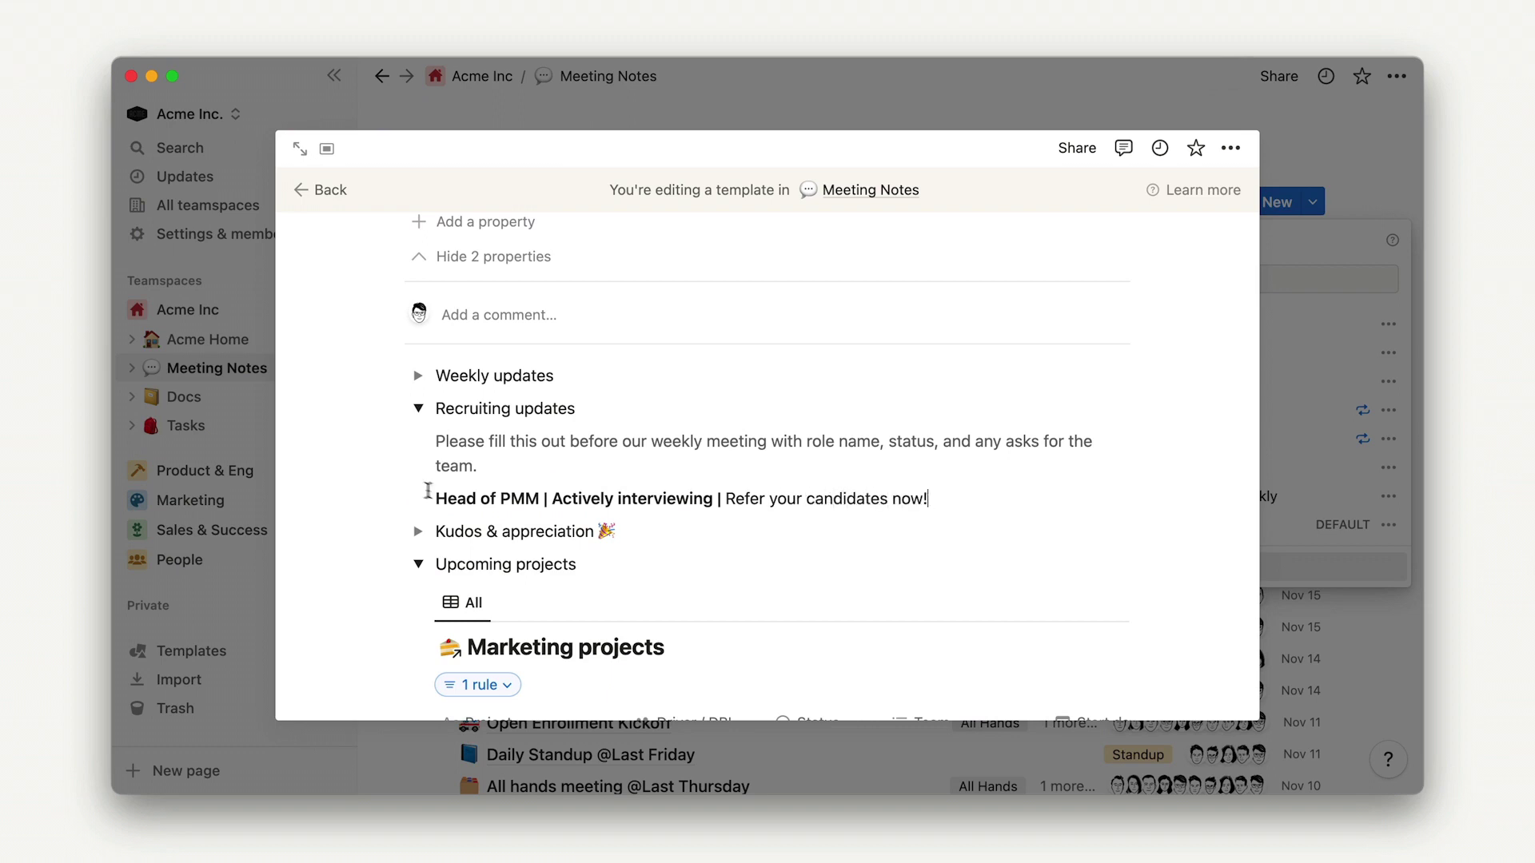
left_click_drag(438, 500, 943, 503)
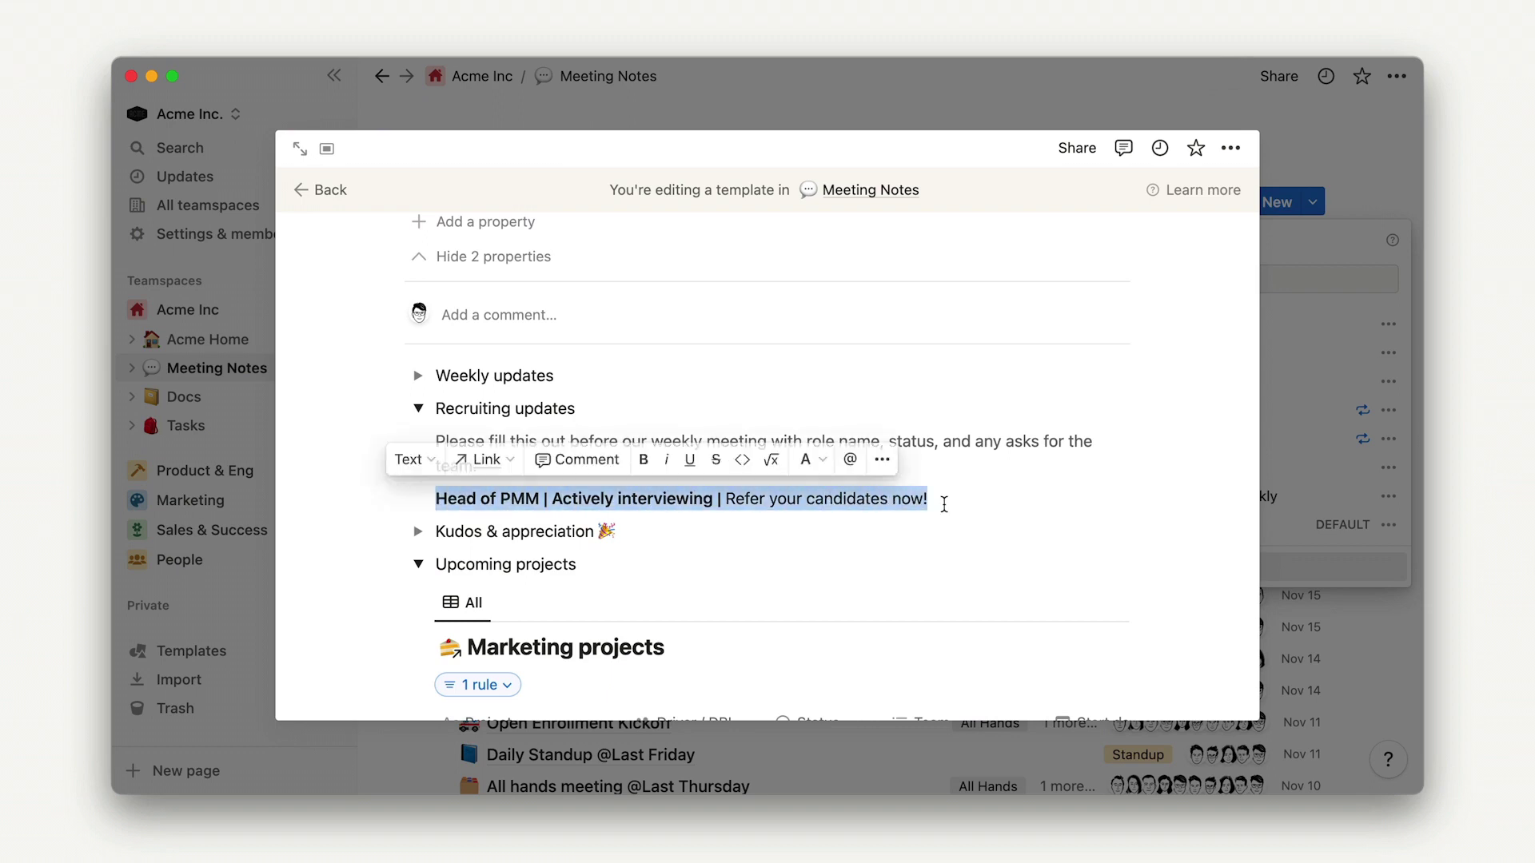
left_click(816, 467)
left_click(808, 414)
left_click(902, 441)
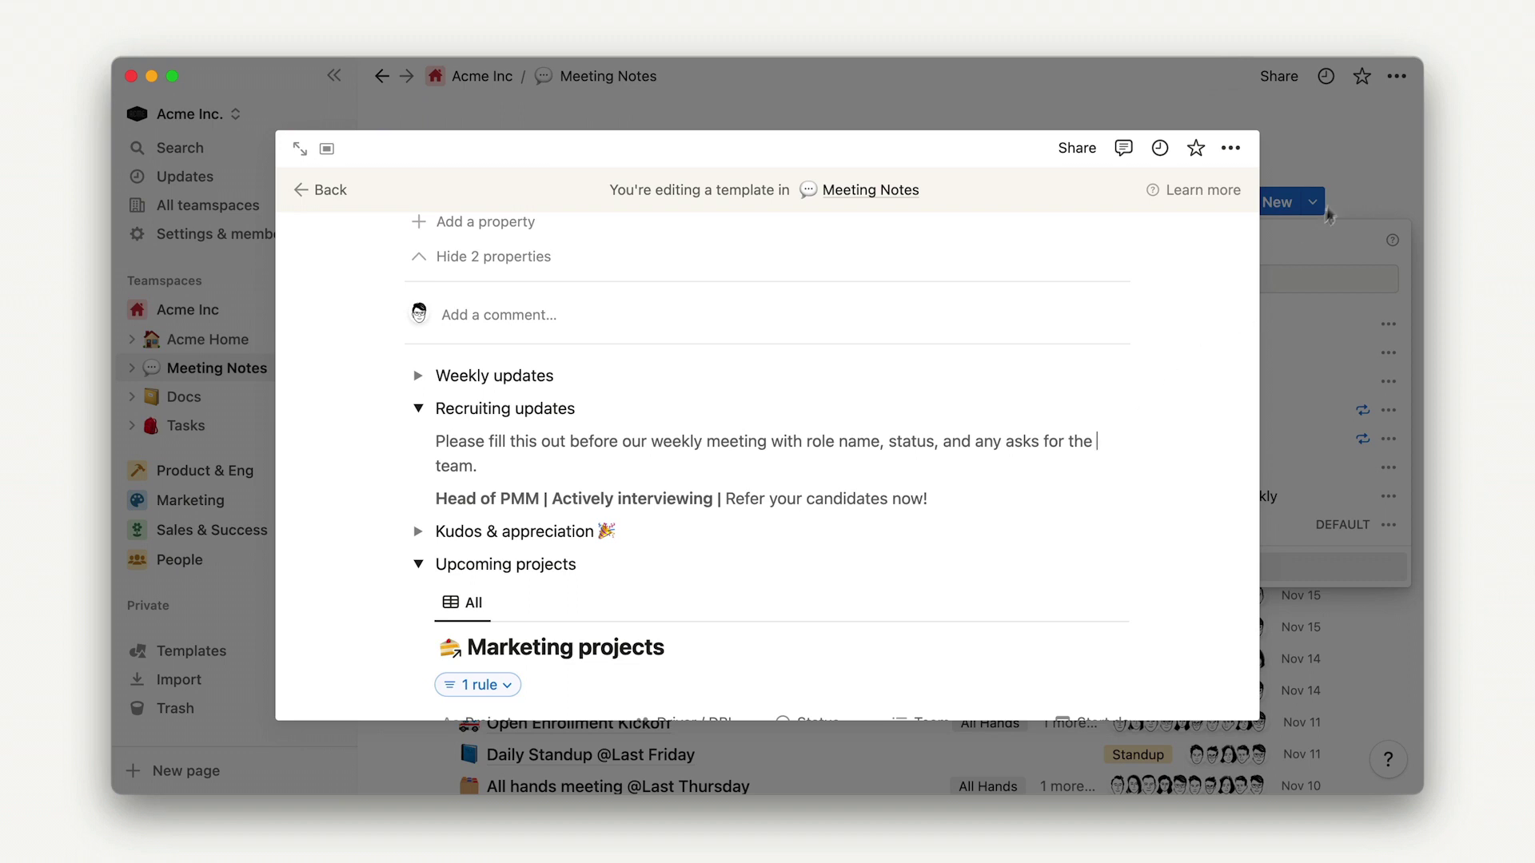
Step: Leave the template editor and create a meeting page from the Marketing Team Biweekly template
left_click(1348, 177)
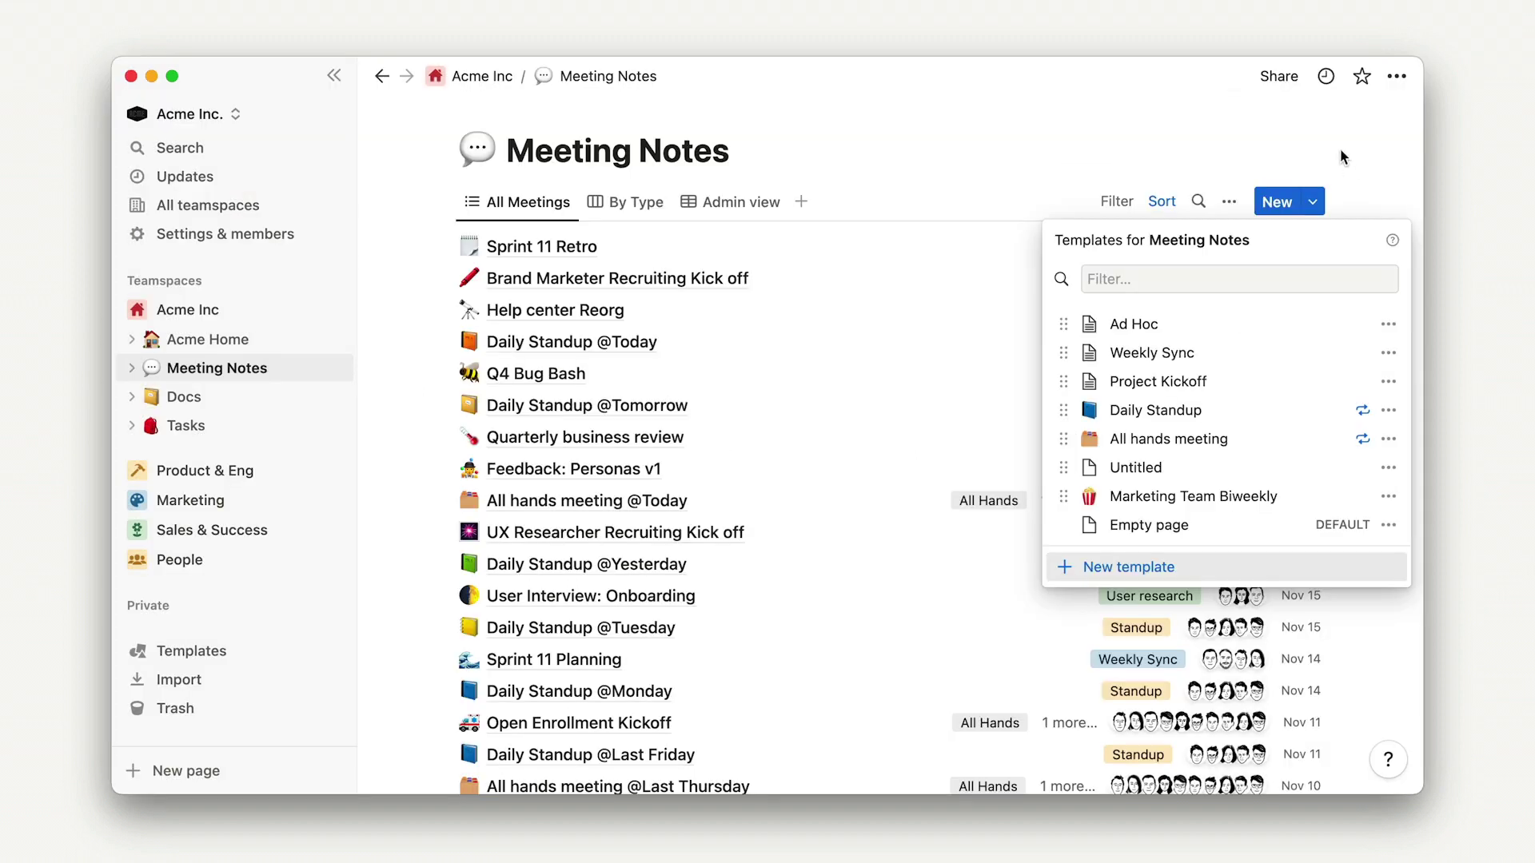
left_click(1340, 149)
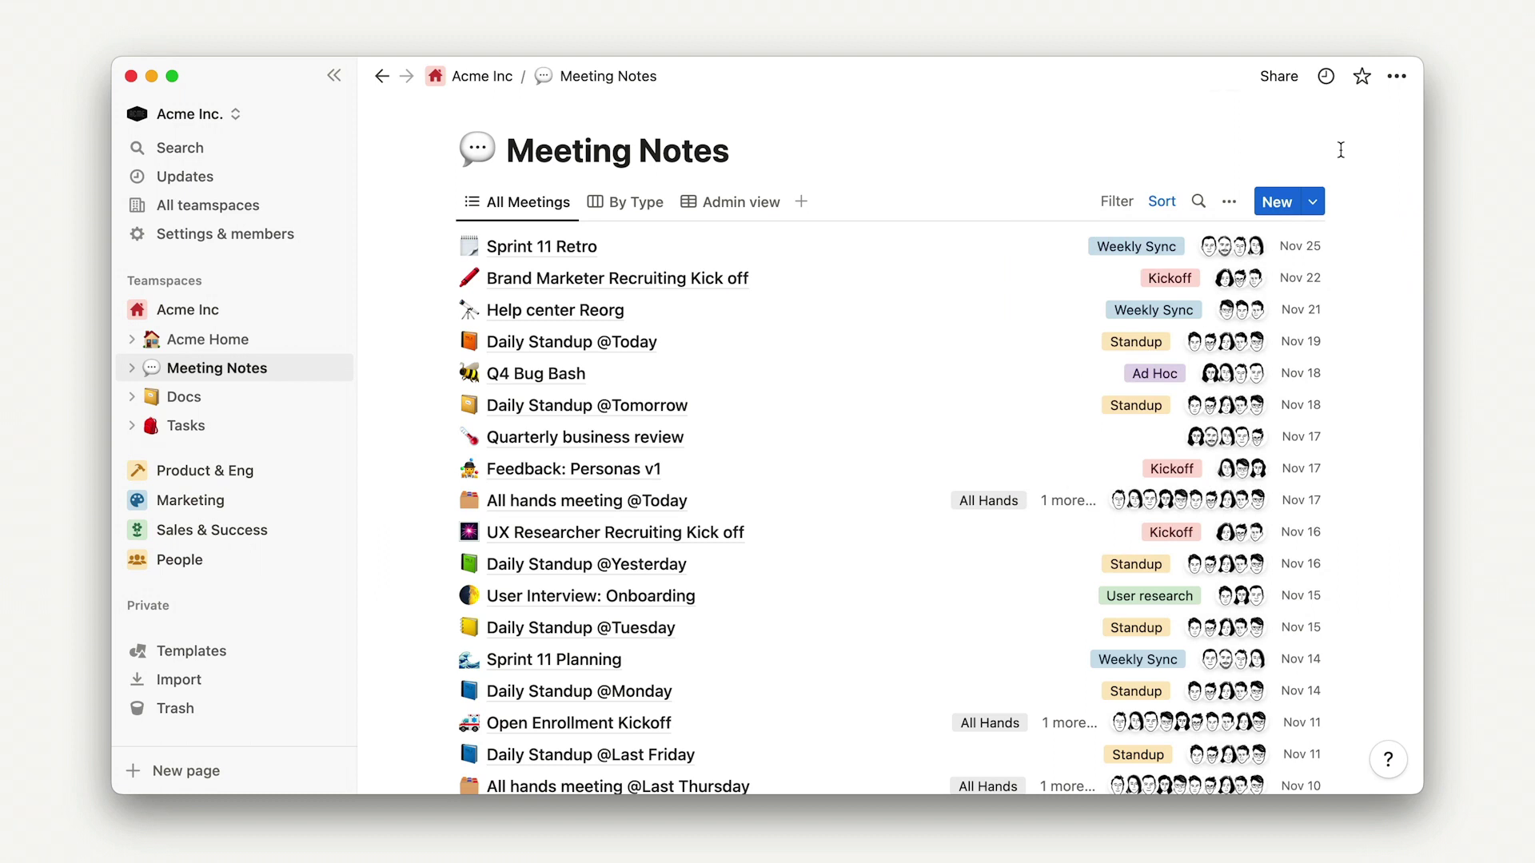
left_click(1277, 201)
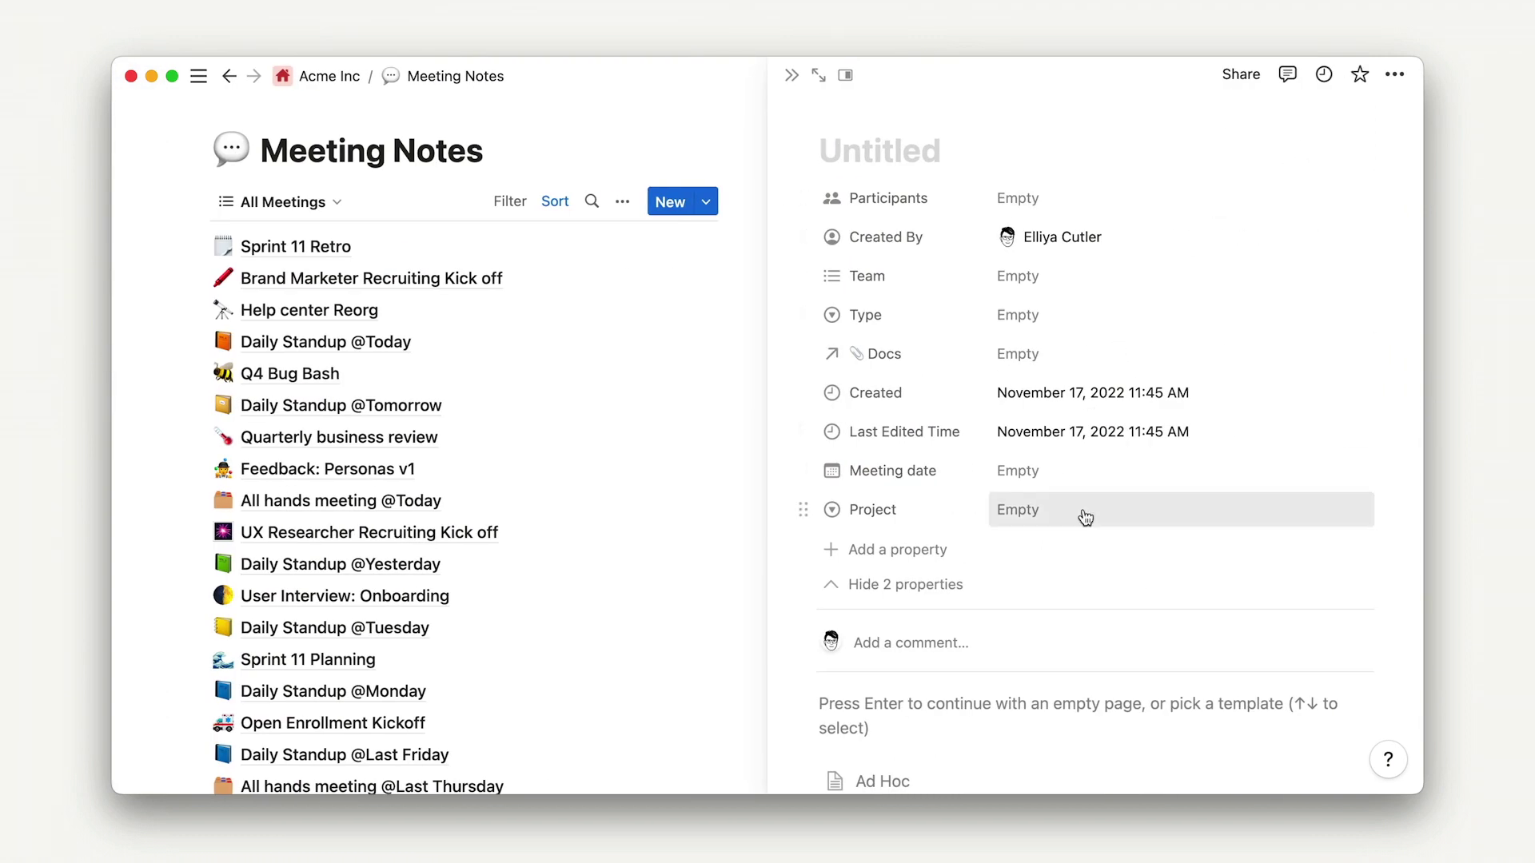
scroll(1083, 512, "down", 3)
scroll(1083, 510, "down", 4)
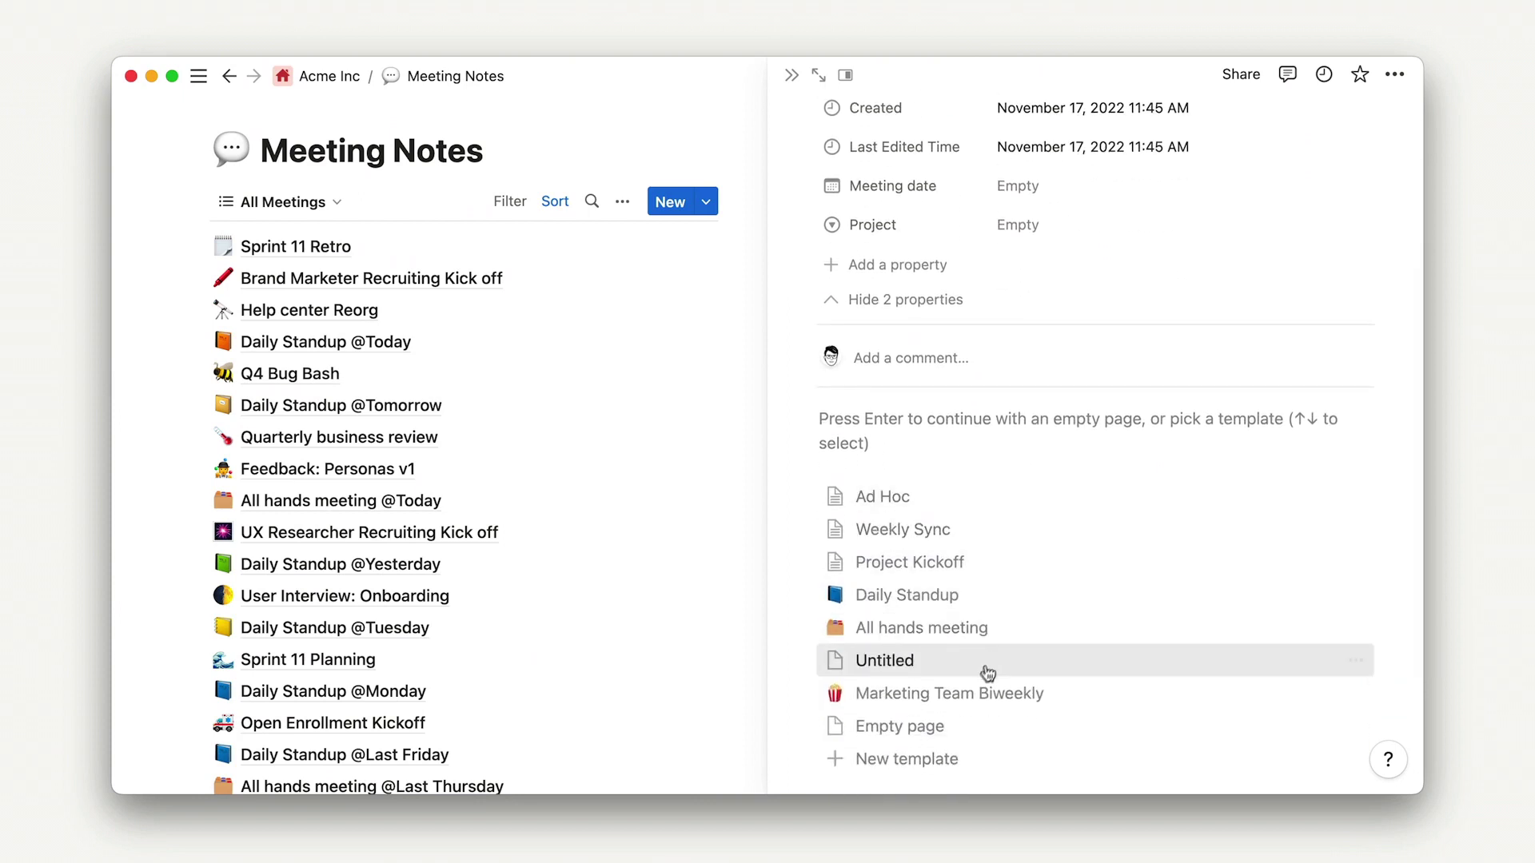
left_click(973, 695)
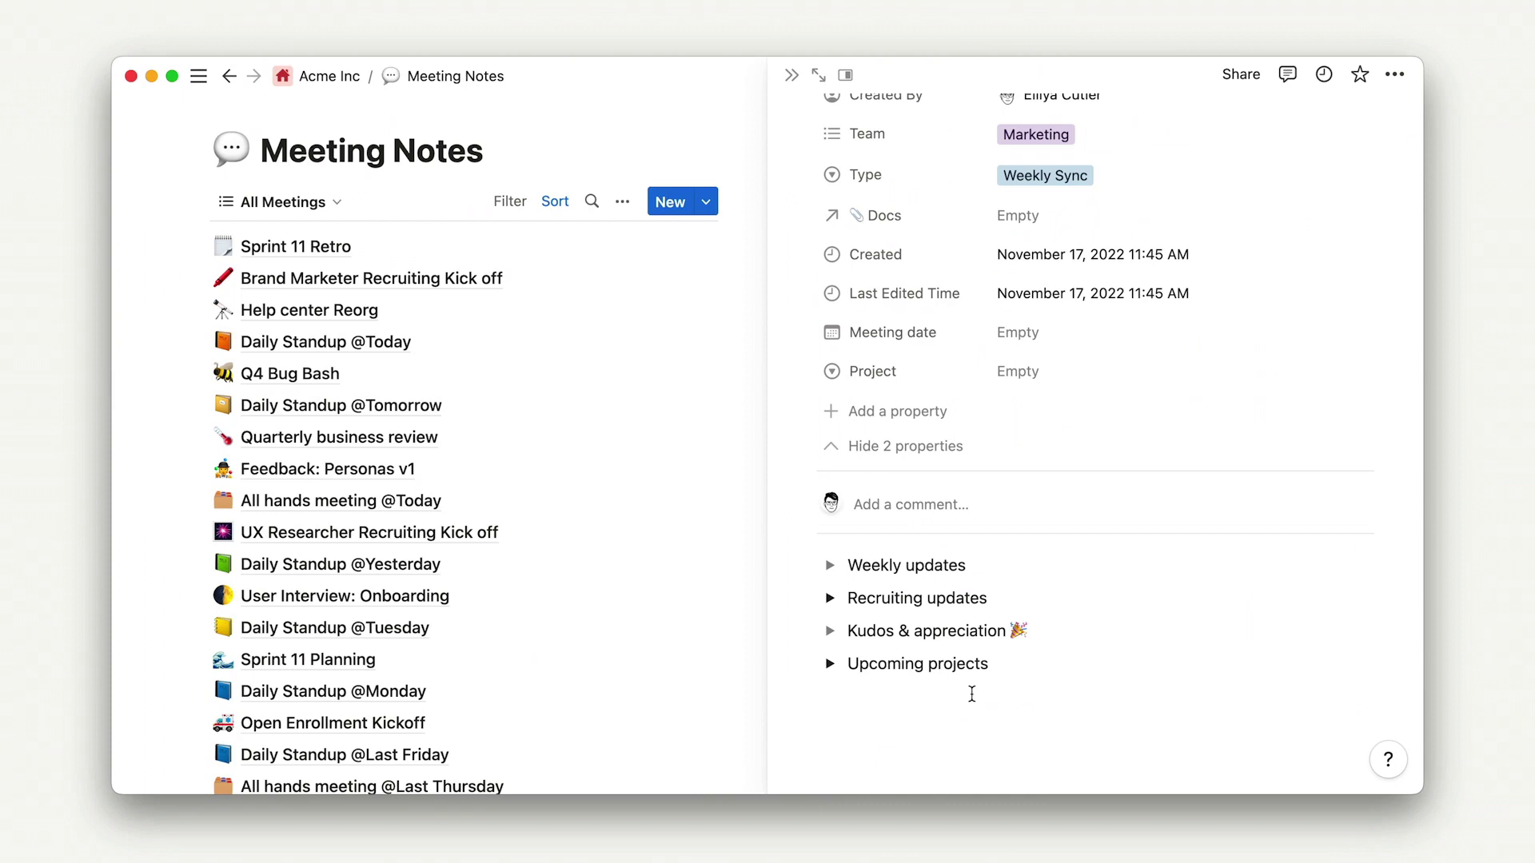
Step: Expand Upcoming projects to check the linked projects table, then collapse it
left_click(829, 663)
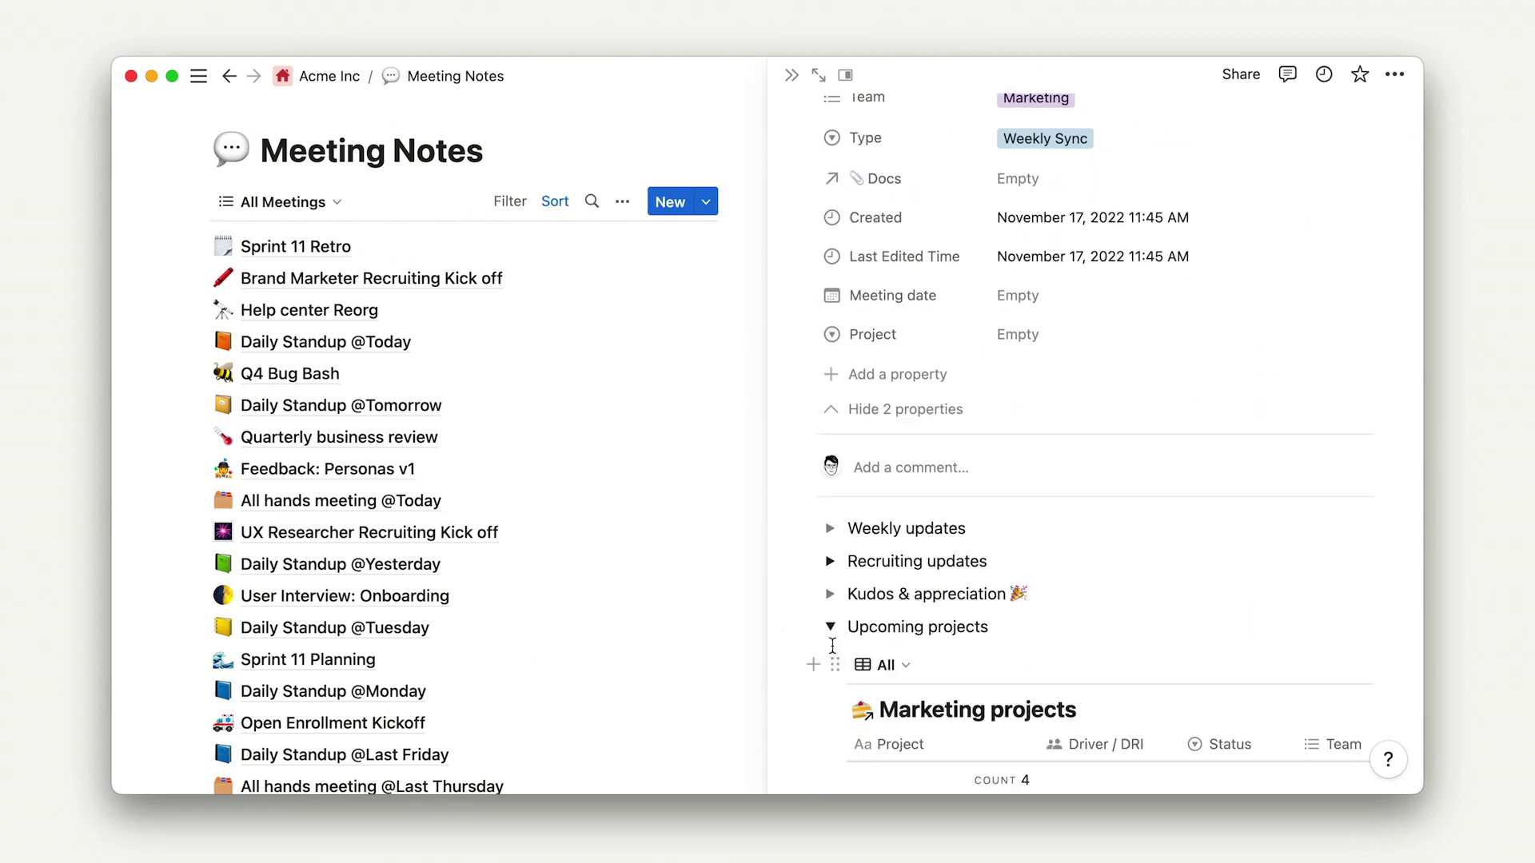
scroll(832, 639, "down", 3)
scroll(831, 608, "up", 2)
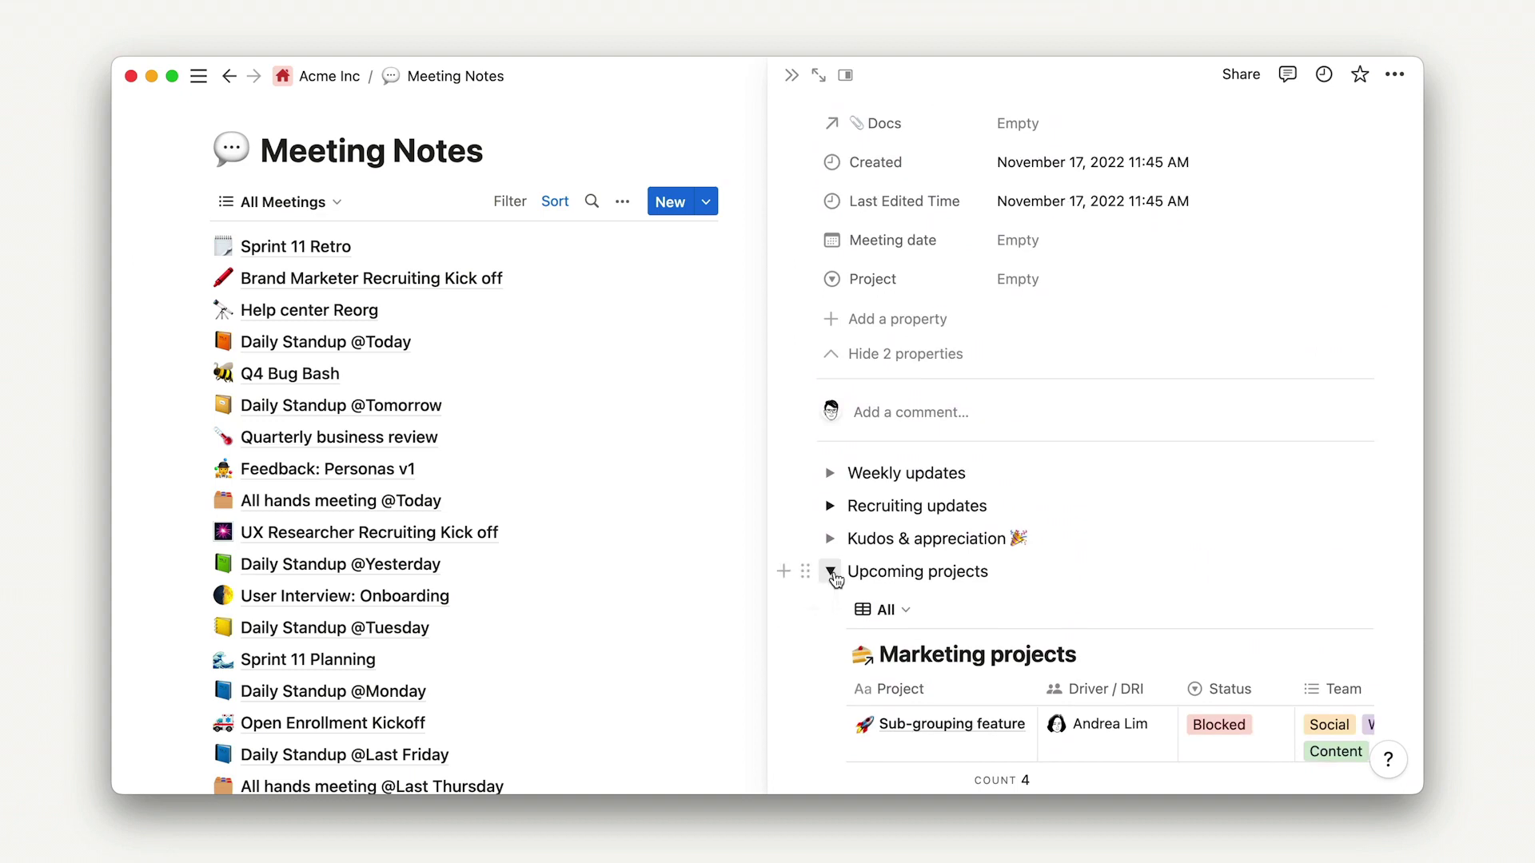
left_click(831, 571)
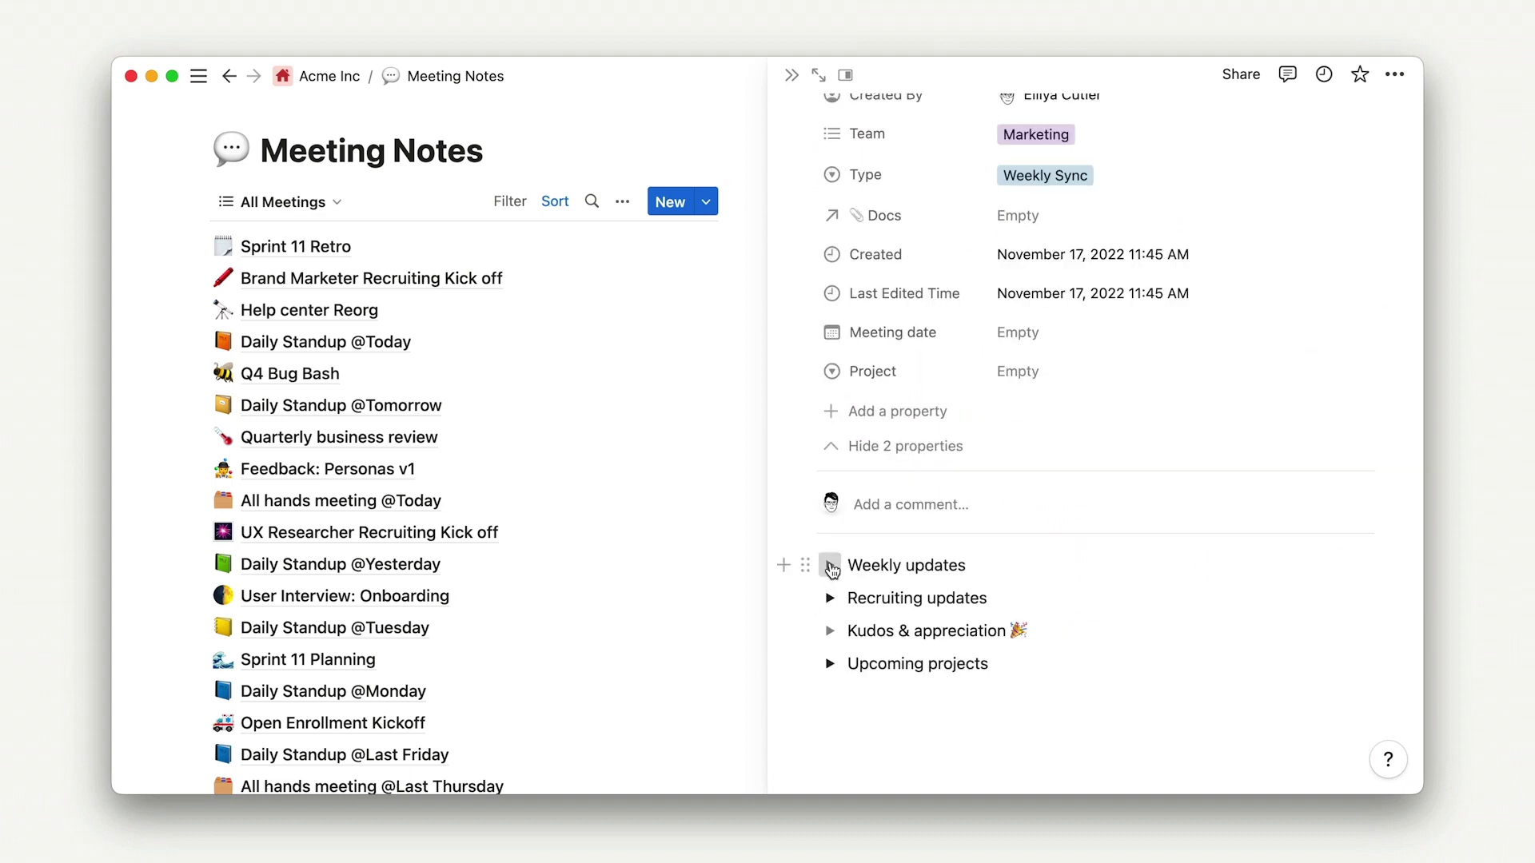
Step: Under Weekly updates, add a 'Q3 OKRs' bullet and begin an 'Offsite' bullet below it
left_click(831, 566)
left_click(869, 599)
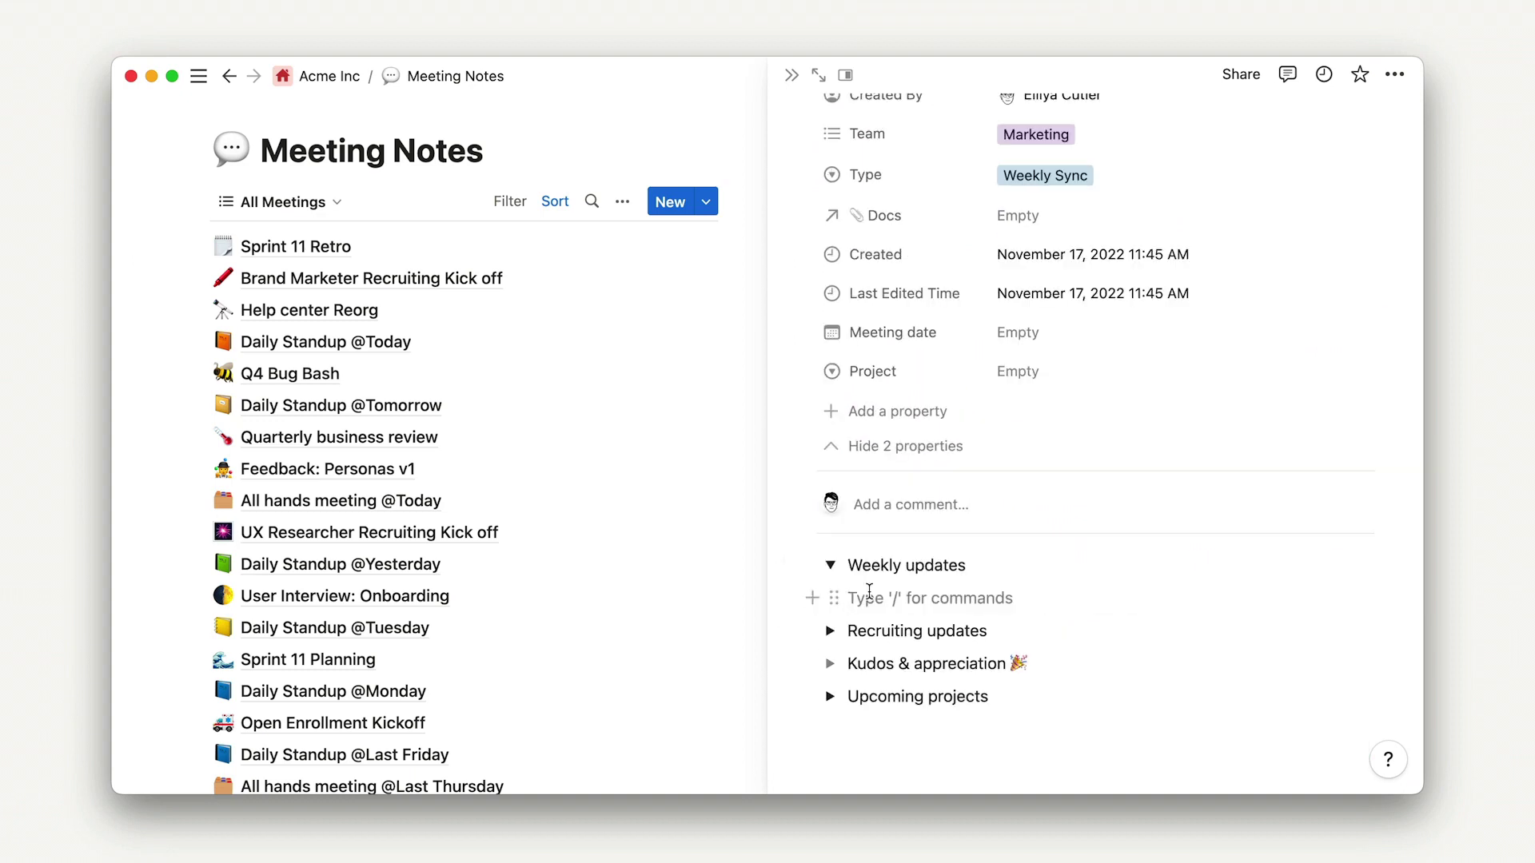
type("- Q3")
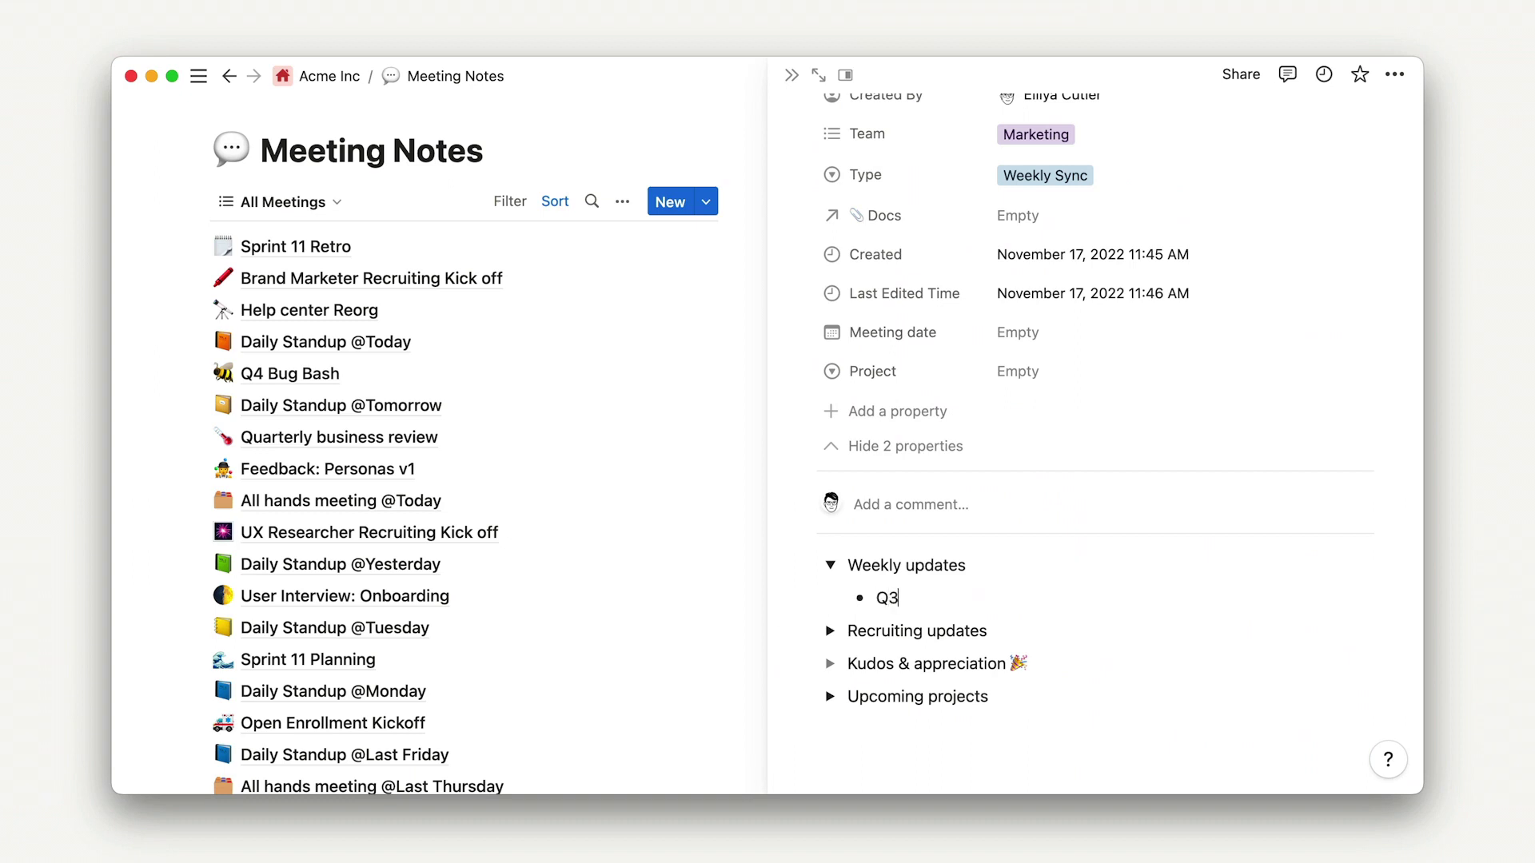
type(" OKRs")
key("Return")
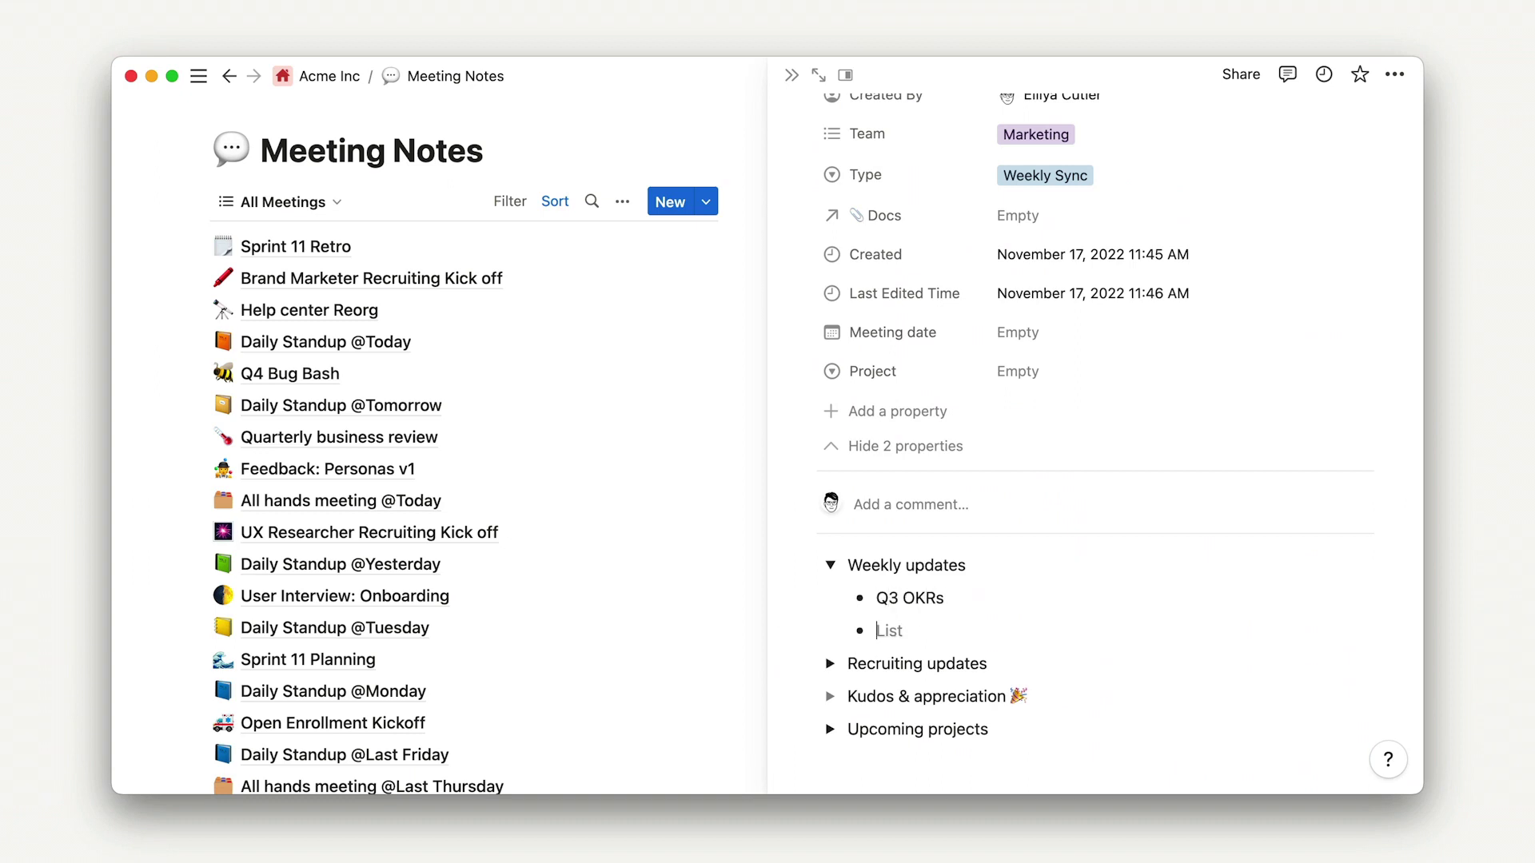
type("Offsite")
scroll(1004, 523, "up", 3)
Step: Close the meeting page and edit the Marketing Team Biweekly template from its ••• menu
key("Escape")
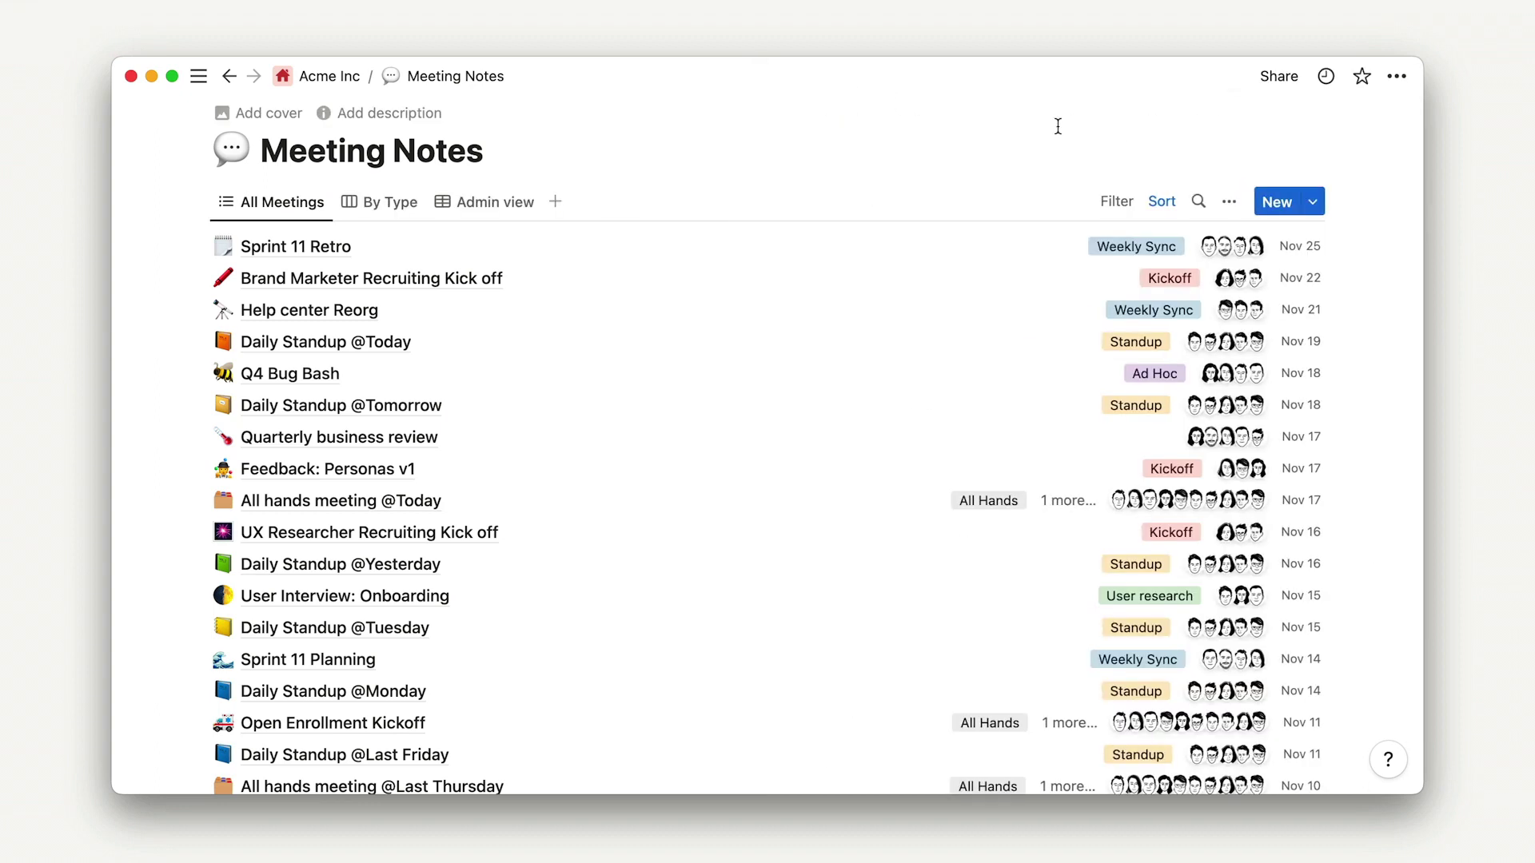
left_click(1314, 204)
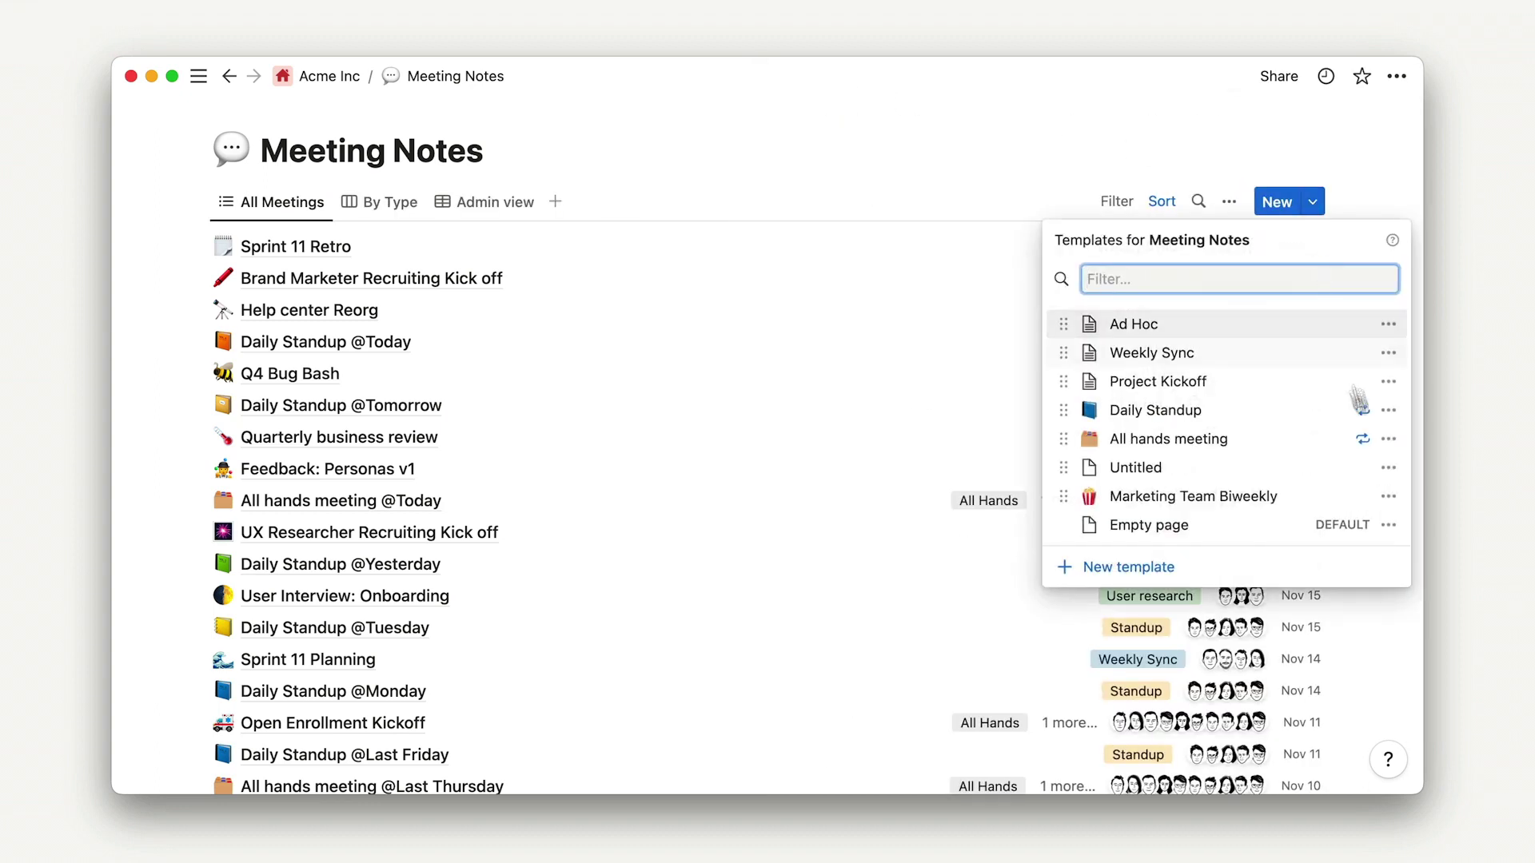
left_click(1386, 498)
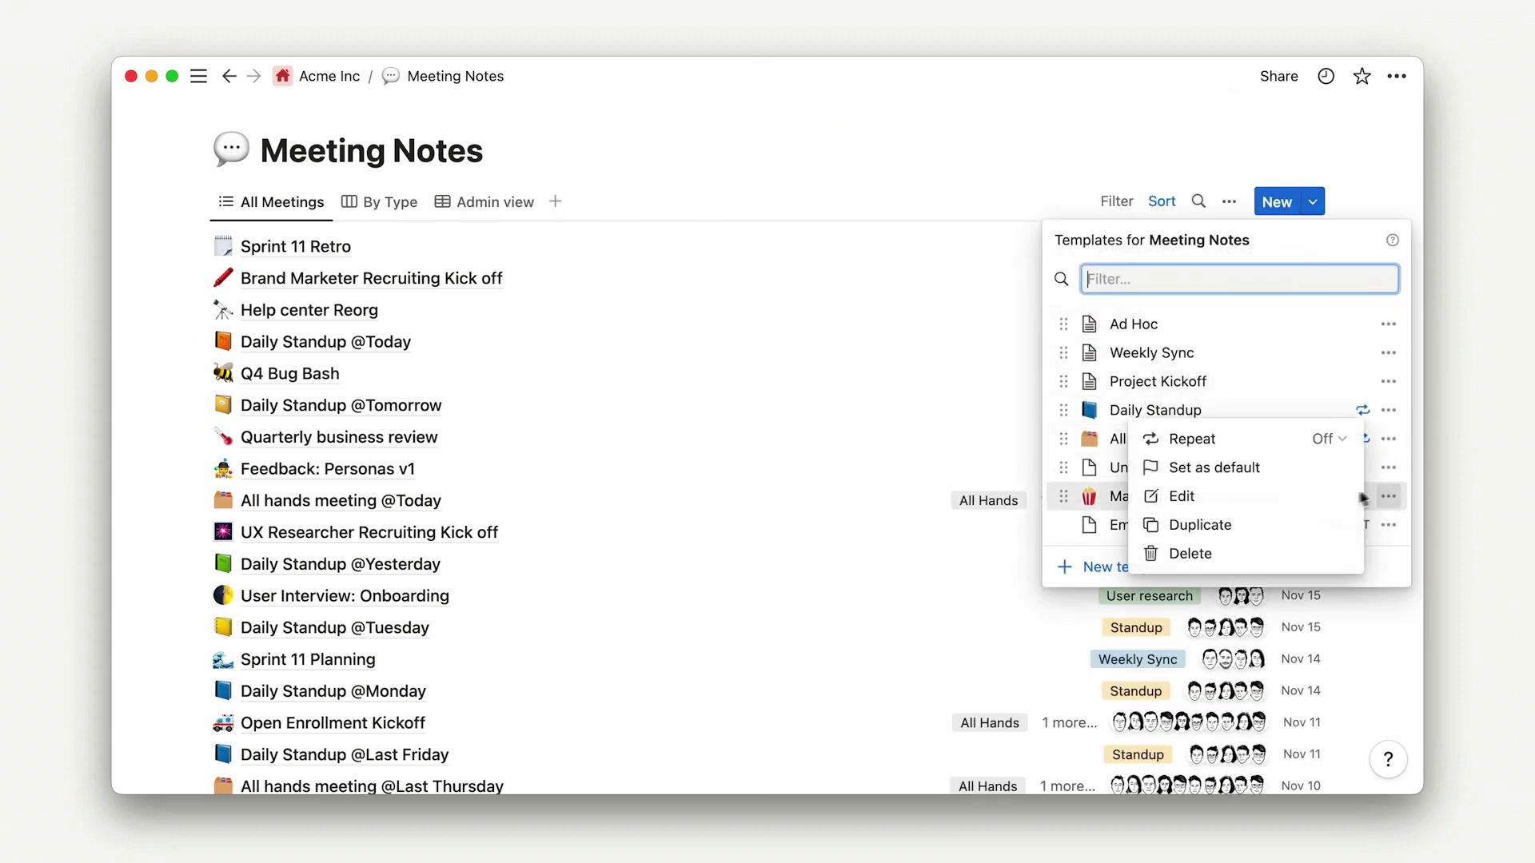
left_click(1274, 500)
scroll(908, 589, "down", 4)
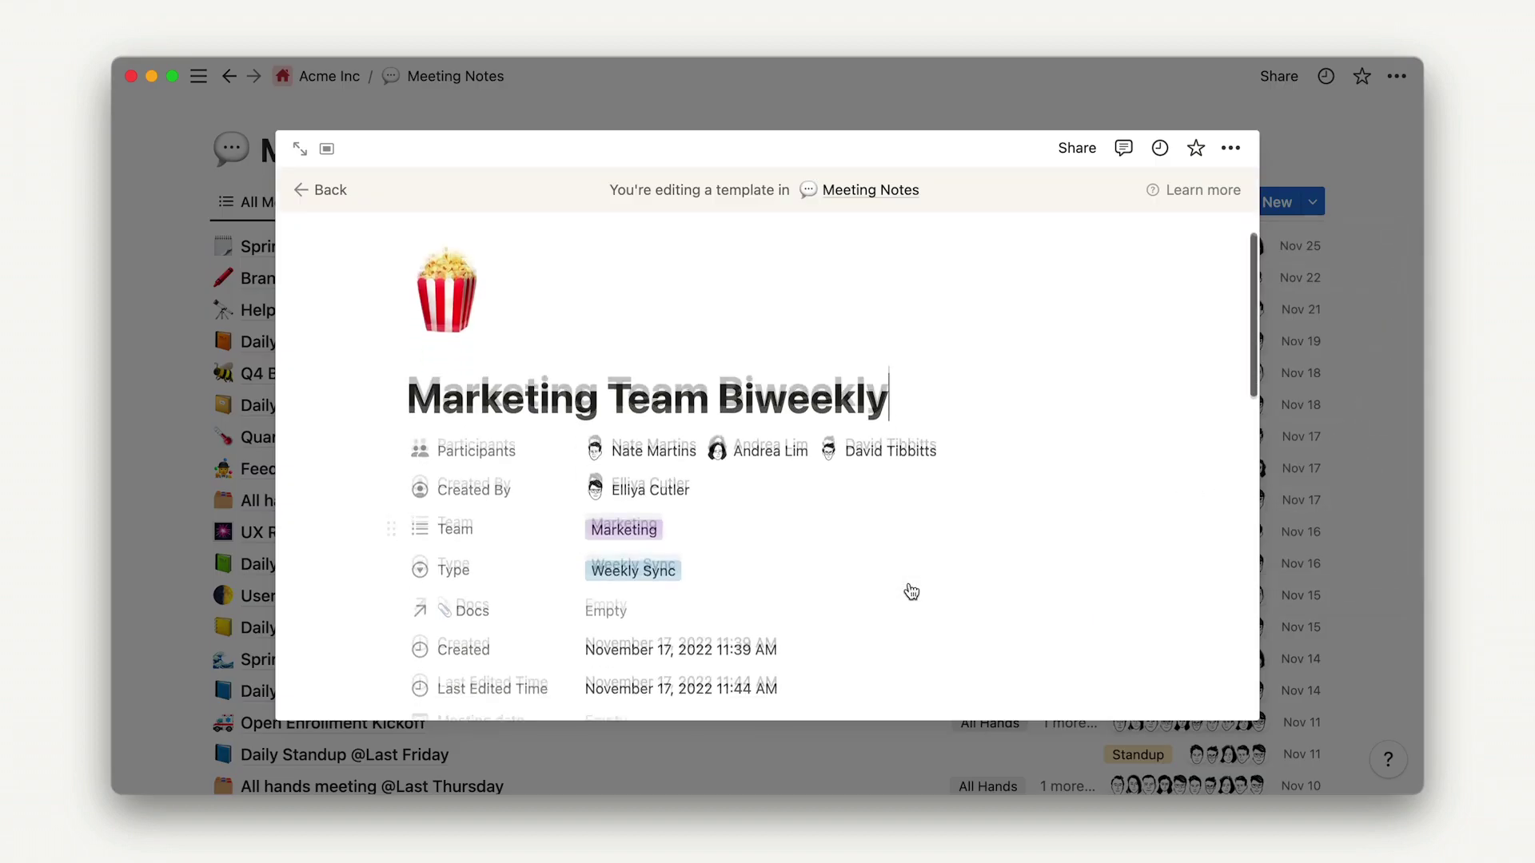